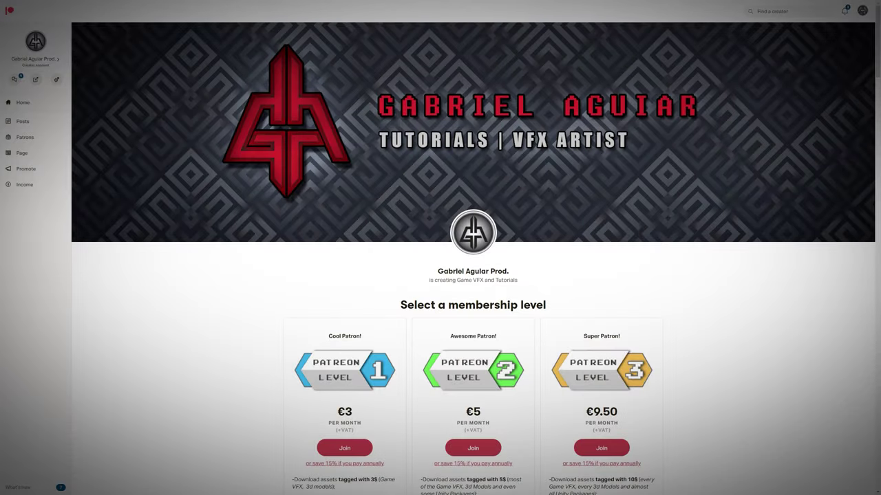
# Step: Look through the VFX Graph tutorial and project posts on the creator's Patreon page
pyautogui.scroll(-20, 747, 232)
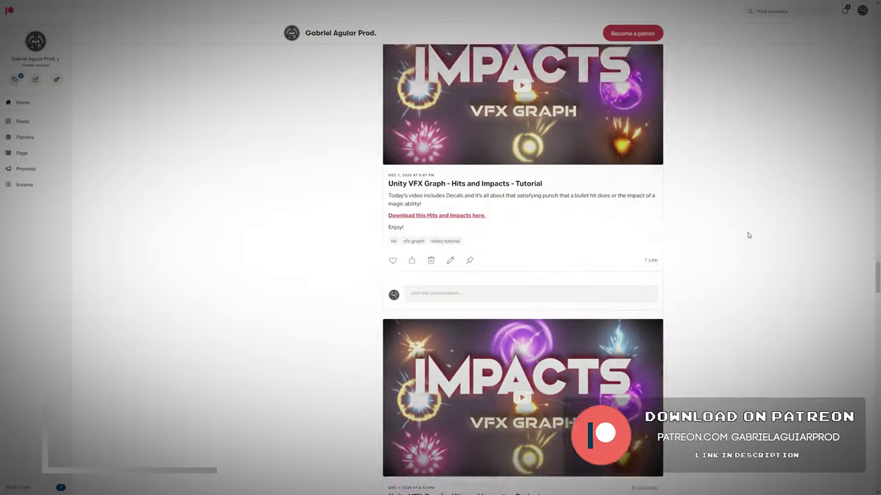
pyautogui.scroll(-20, 749, 236)
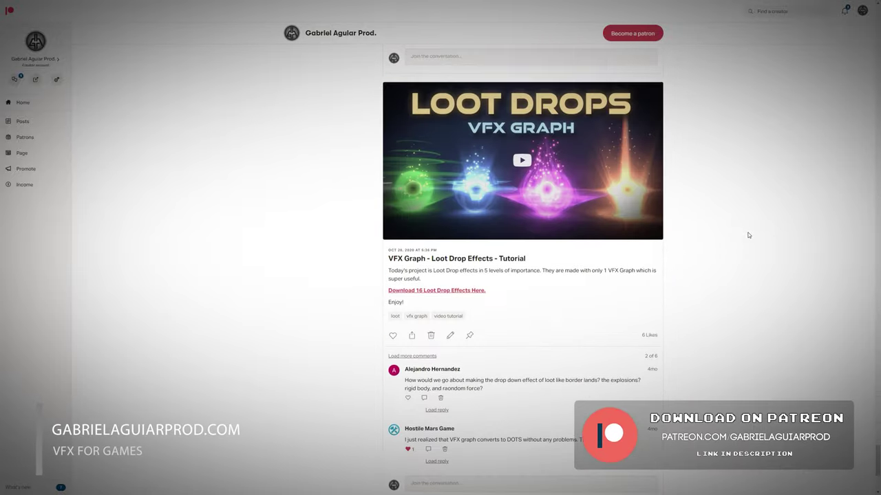
pyautogui.scroll(-20, 671, 279)
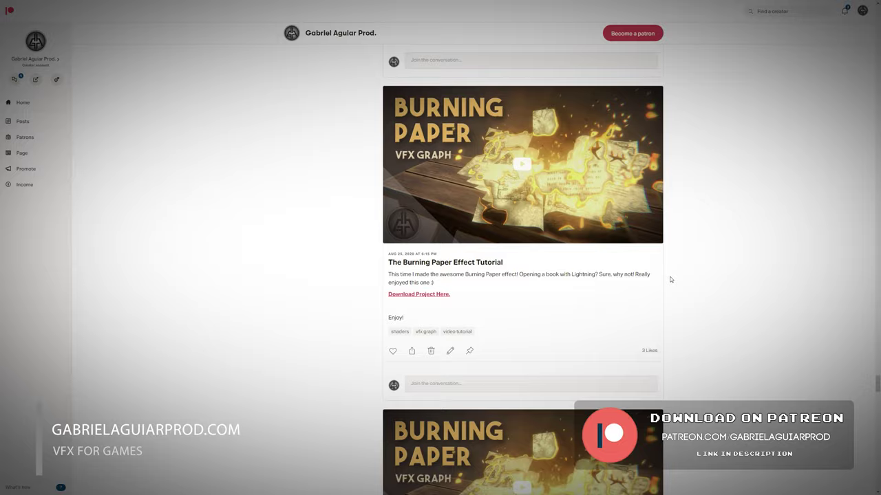
pyautogui.scroll(-20, 671, 280)
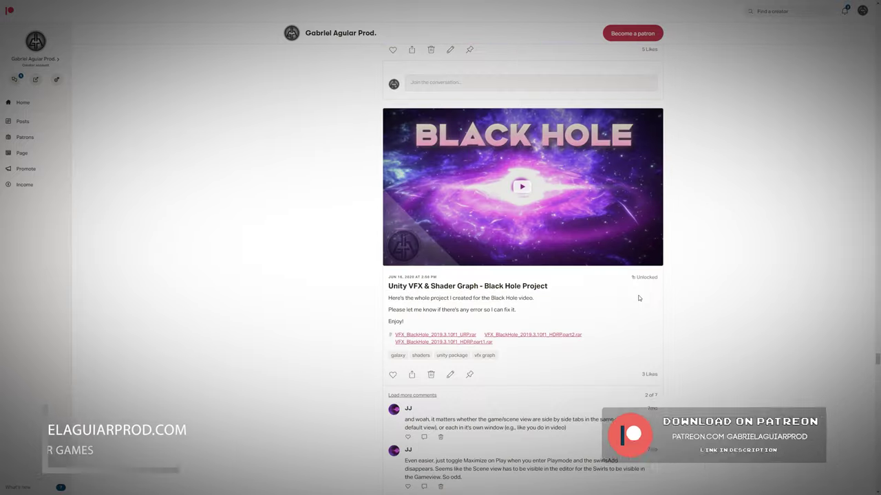
pyautogui.scroll(-20, 634, 298)
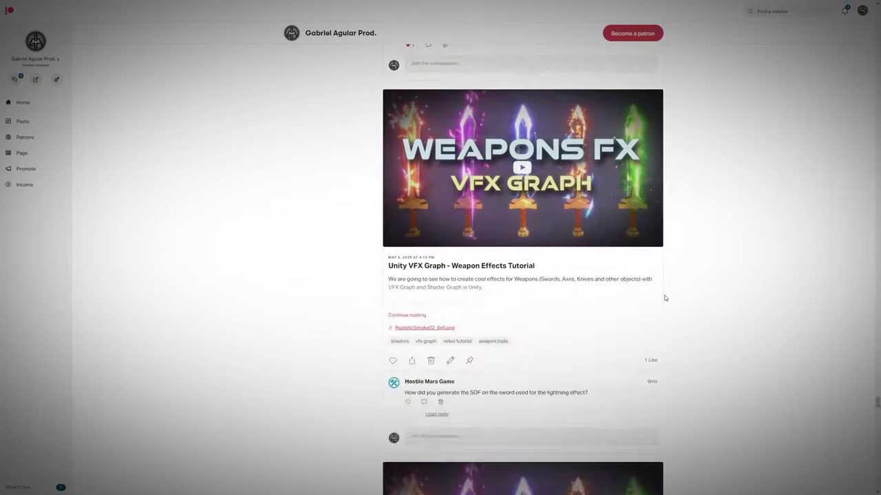
pyautogui.scroll(-20, 664, 296)
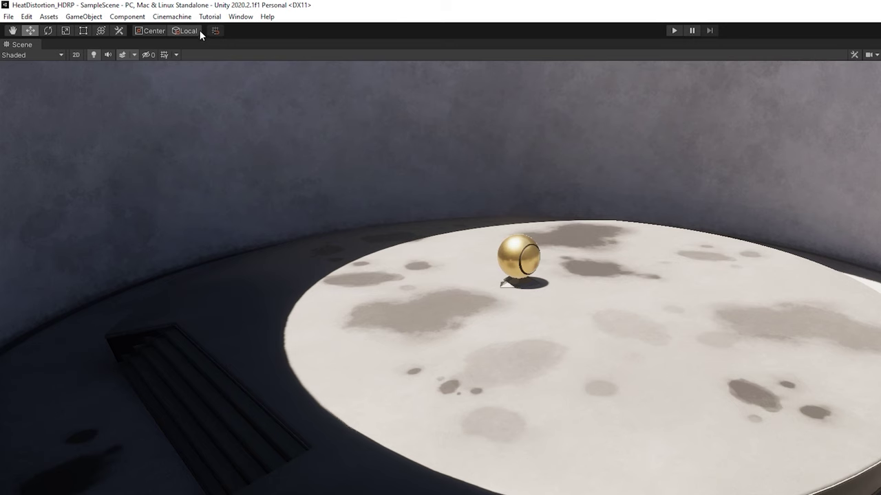
# Step: Check the Visual Effect Graph and Shader Graph packages in the Unity Registry, and close the Package Manager
pyautogui.click(235, 16)
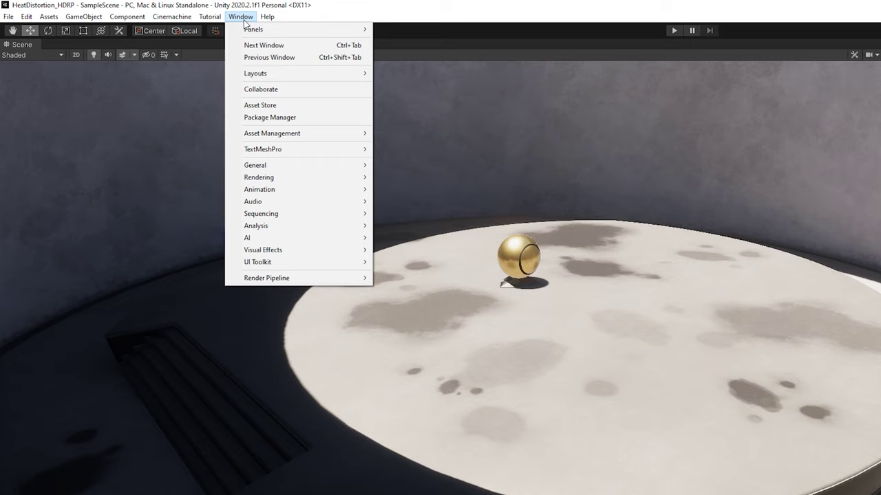
pyautogui.click(270, 117)
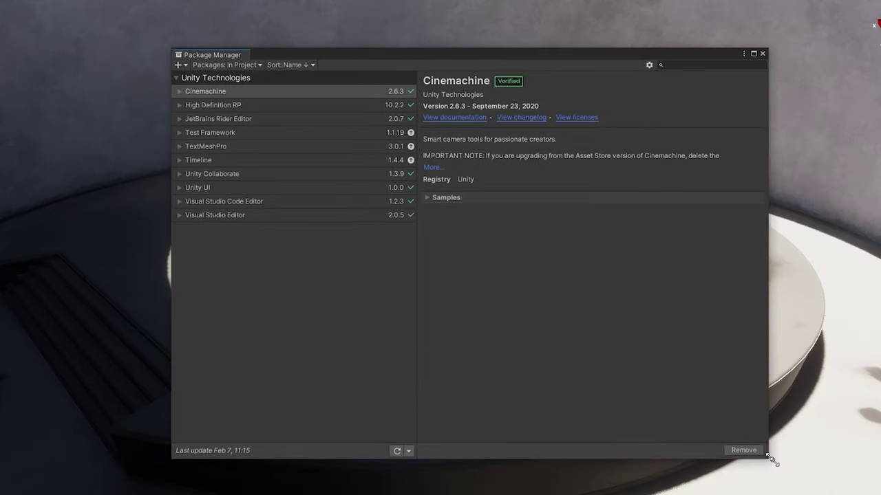
pyautogui.click(253, 65)
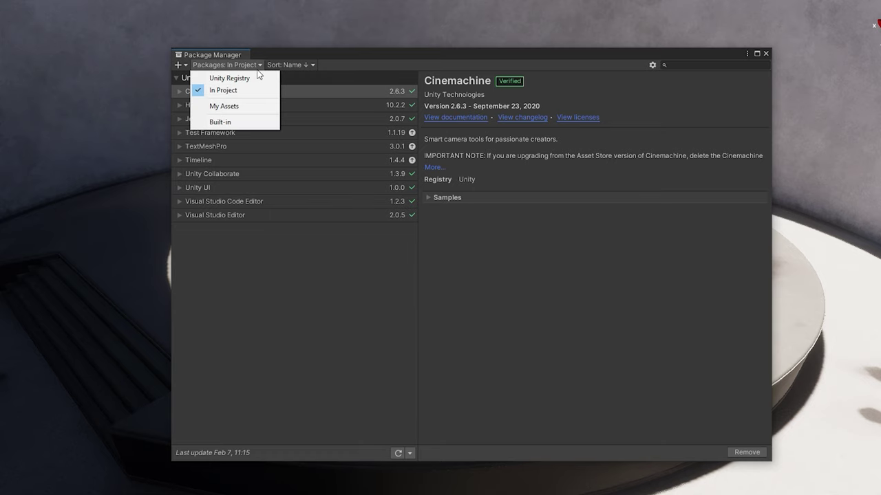
pyautogui.click(244, 79)
pyautogui.scroll(-3, 224, 289)
pyautogui.click(223, 292)
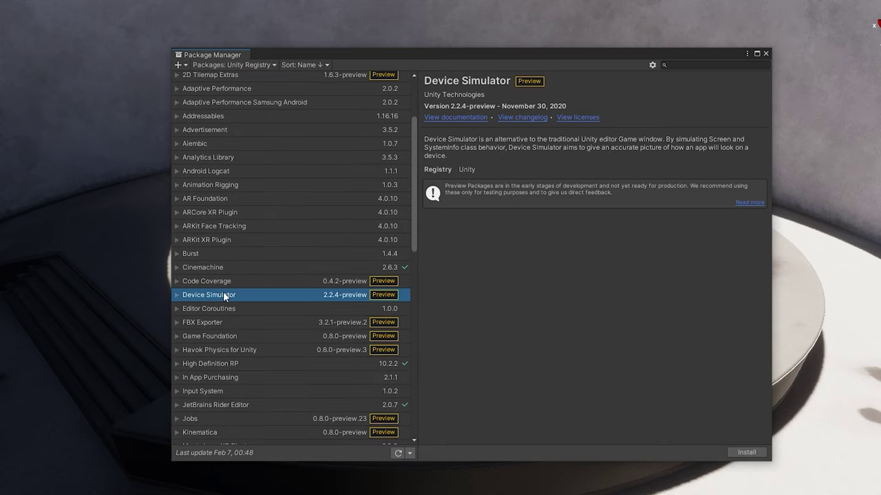
pyautogui.scroll(-10, 245, 321)
pyautogui.click(214, 356)
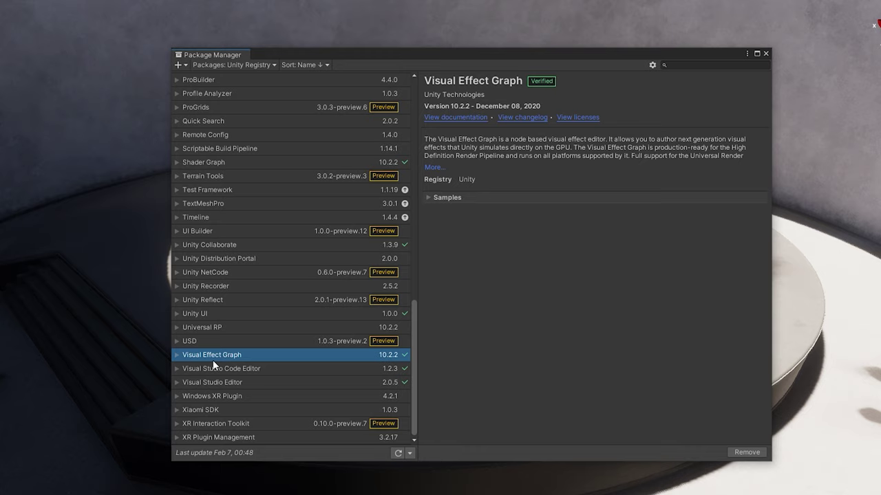
pyautogui.click(232, 163)
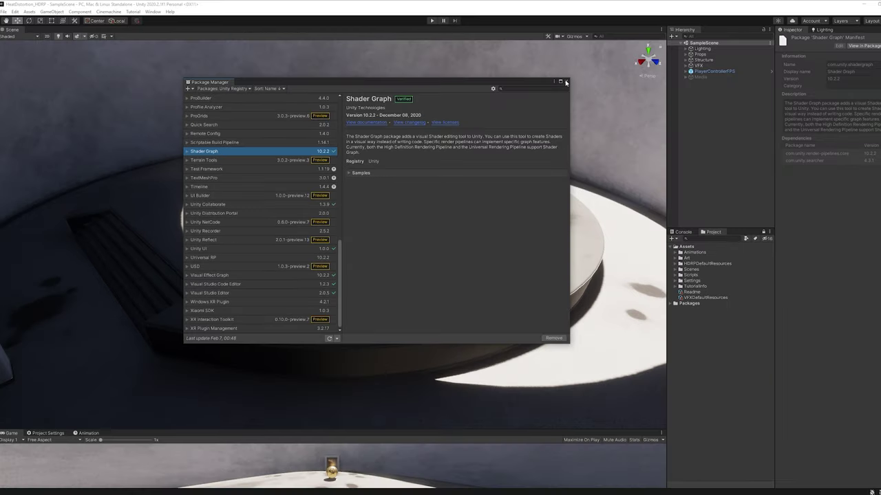
pyautogui.click(765, 54)
# Step: Check the Experimental Operators/Blocks option in the Visual Effects preferences, and close the Preferences window
pyautogui.click(15, 12)
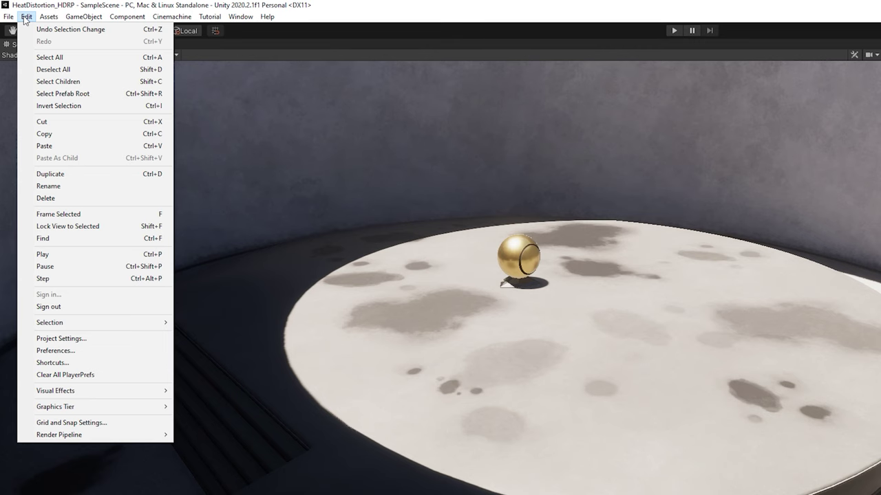
pyautogui.click(81, 350)
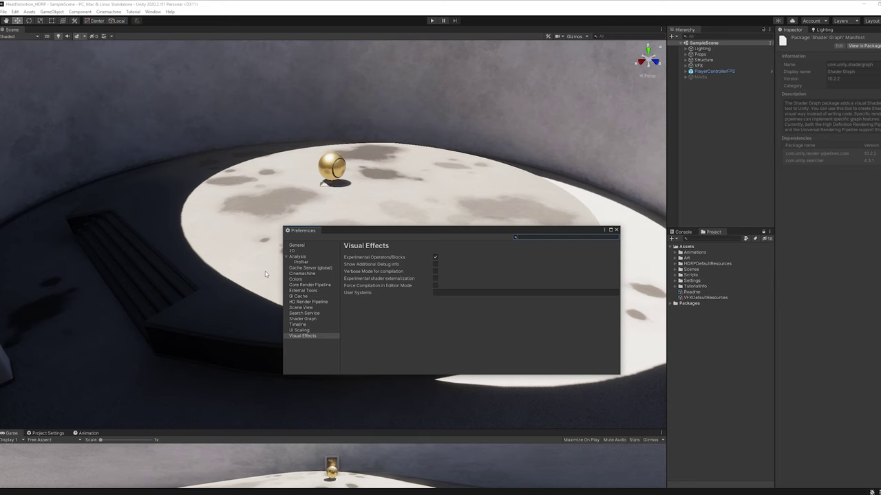
pyautogui.moveTo(351, 230); pyautogui.dragTo(360, 130)
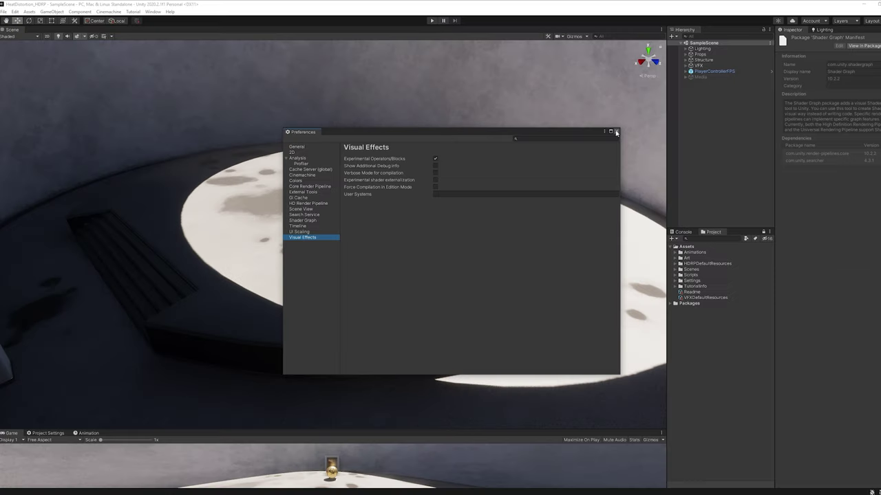
pyautogui.click(697, 56)
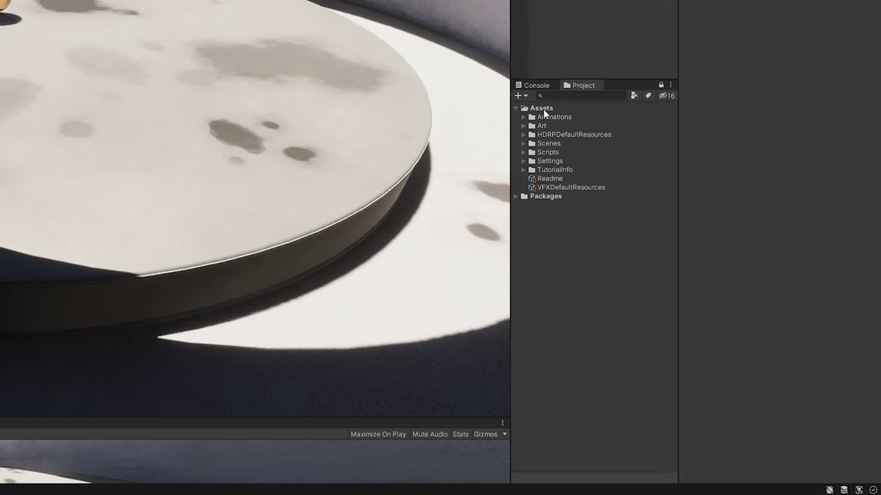
# Step: Create a Visual Effect Graph named HeatDistortion_Test in the Assets folder
pyautogui.rightClick(543, 111)
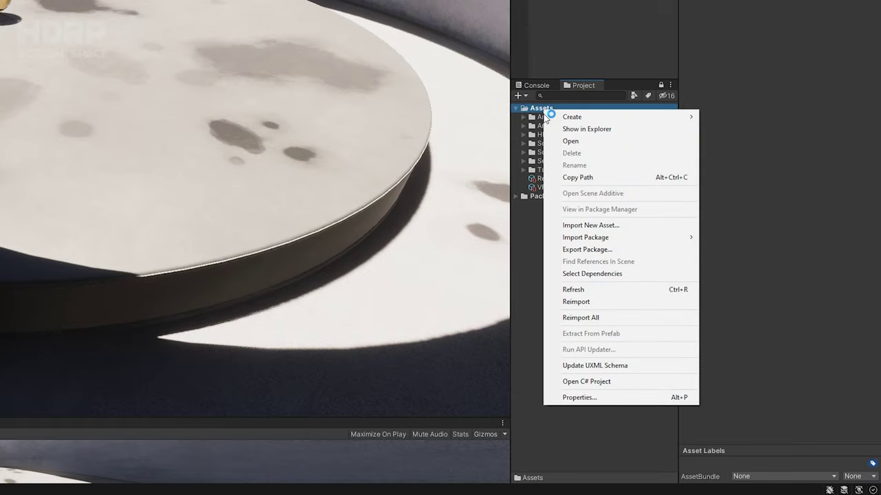
pyautogui.click(566, 119)
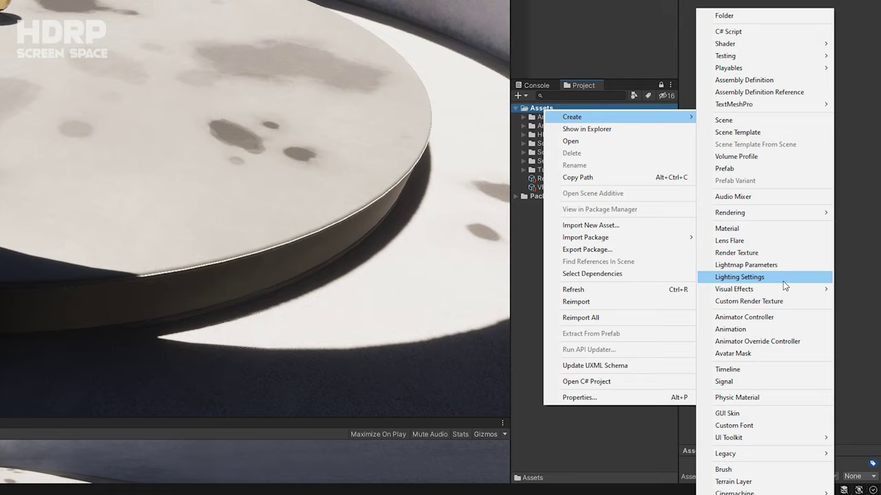
pyautogui.moveTo(781, 289)
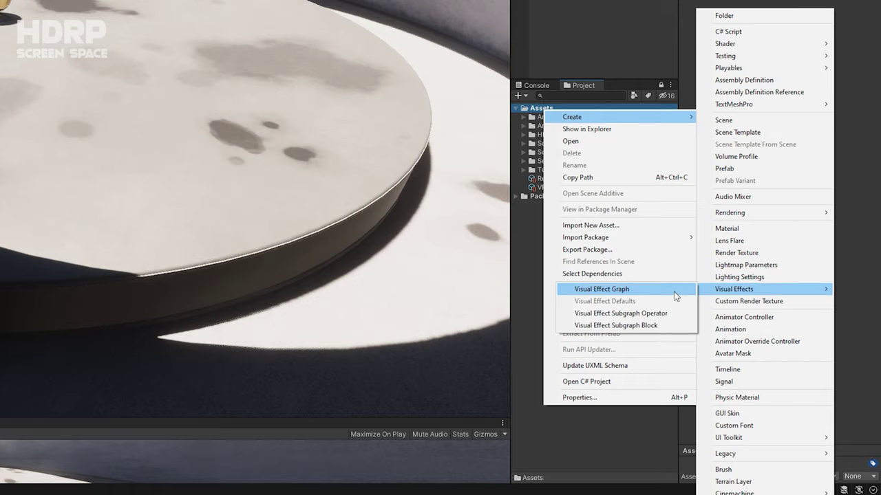
pyautogui.click(601, 289)
pyautogui.write('HeatDistortion')
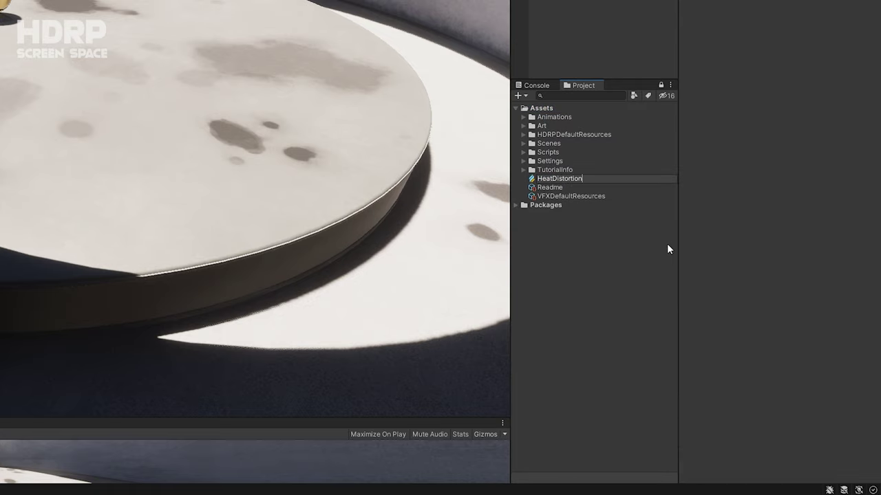
pyautogui.write('_Text')
pyautogui.press('Return')
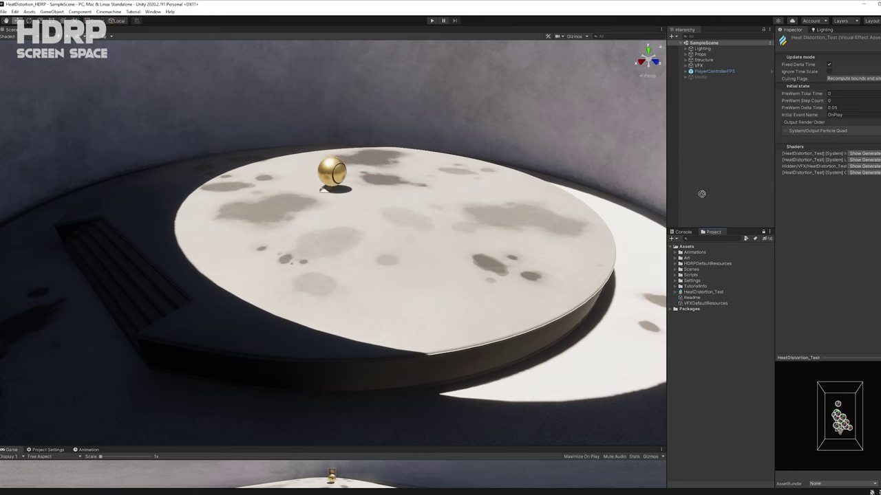
# Step: Add the HeatDistortion_Test effect to the scene in front of the gold sphere, at about X 3.99, Y 3.59, Z 3.8
pyautogui.moveTo(698, 178); pyautogui.dragTo(696, 175)
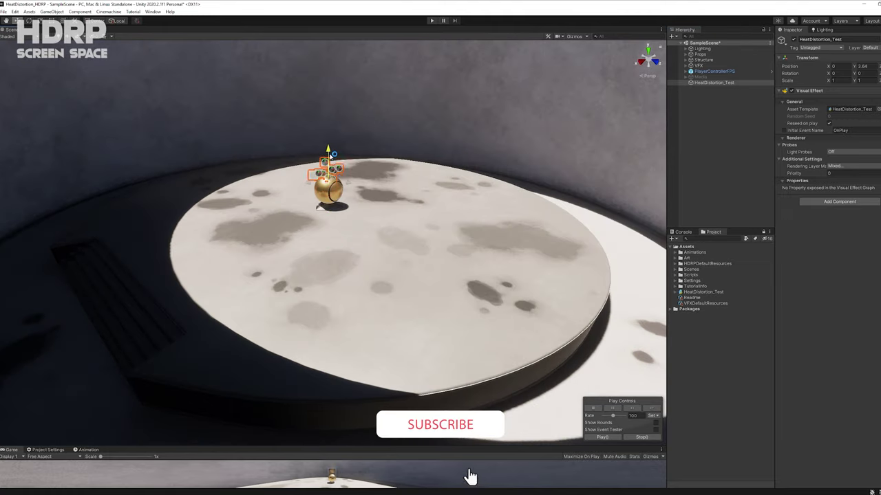
pyautogui.moveTo(372, 204); pyautogui.dragTo(299, 224)
pyautogui.scroll(5, 323, 278)
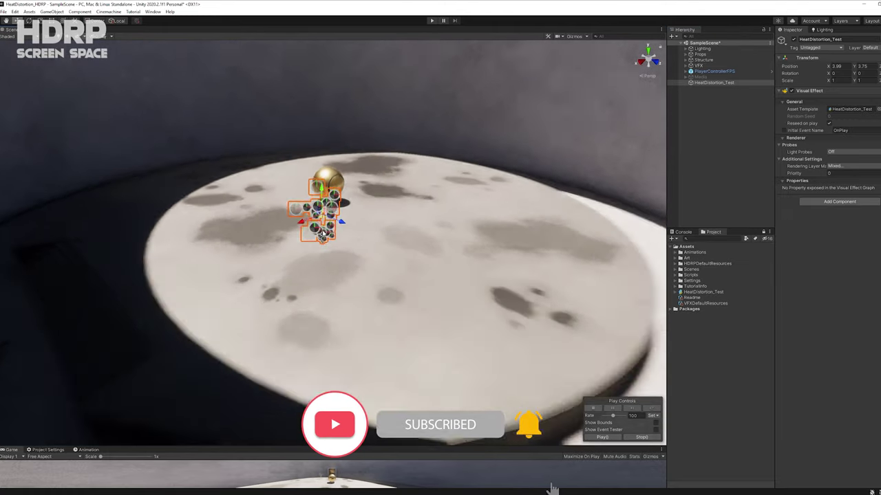
pyautogui.moveTo(317, 157); pyautogui.dragTo(316, 167)
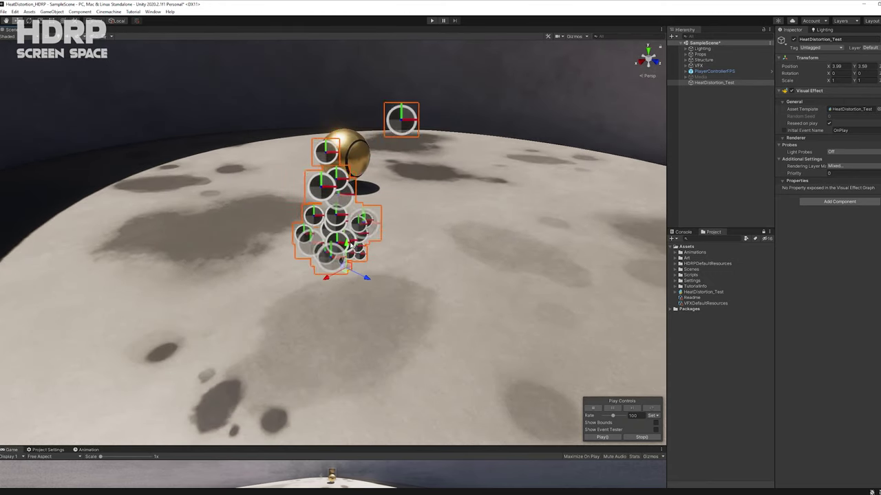
# Step: Open the HeatDistortion_Test object's effect graph for editing and dock the graph window beside the Scene view
pyautogui.click(687, 121)
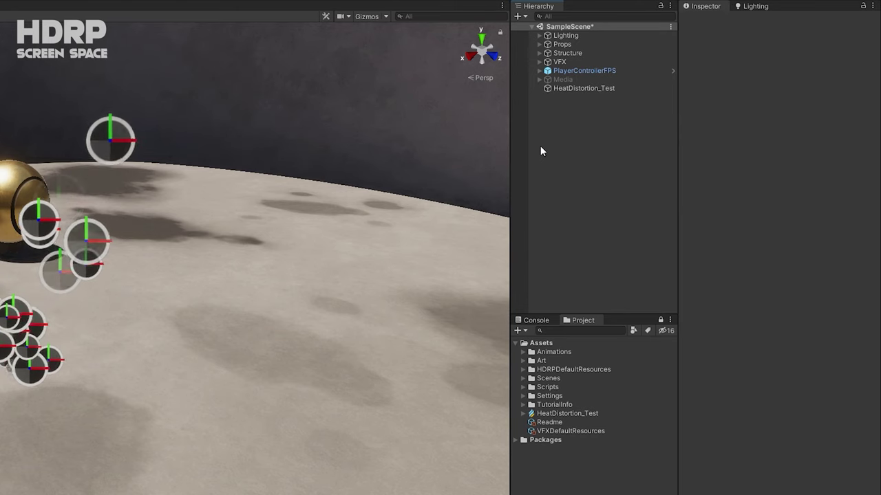
pyautogui.click(696, 83)
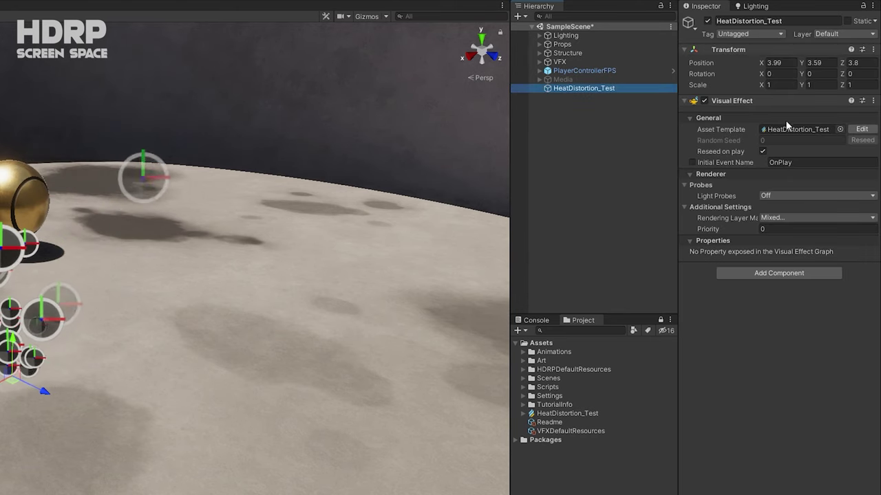
pyautogui.click(861, 128)
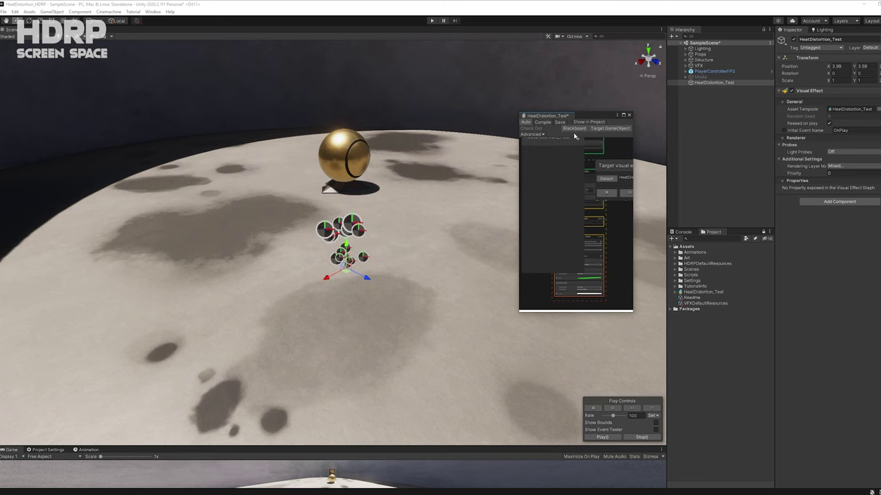
pyautogui.moveTo(330, 140); pyautogui.dragTo(258, 225)
pyautogui.moveTo(324, 254); pyautogui.dragTo(446, 316, button='middle')
pyautogui.moveTo(374, 108); pyautogui.dragTo(311, 421)
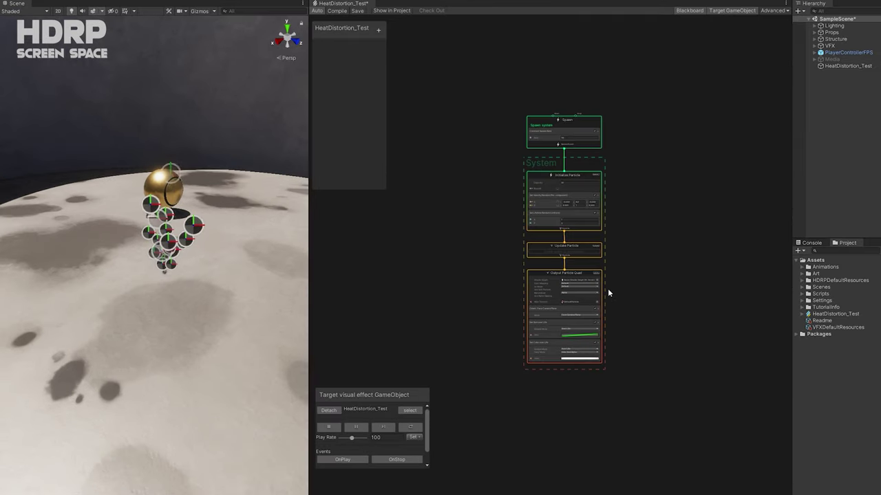
# Step: Replace the Output Particle Quad with an Output Particle Distortion Quad connected to Update Particle
pyautogui.scroll(5, 589, 322)
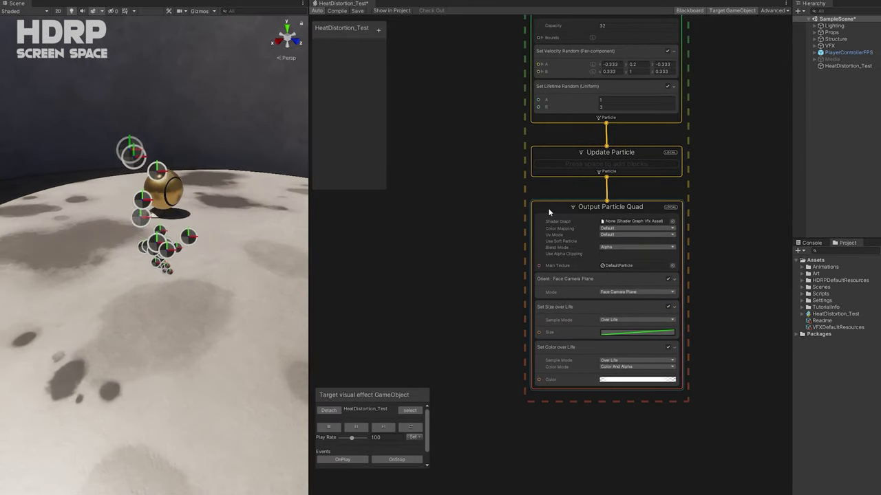
pyautogui.moveTo(521, 217); pyautogui.dragTo(432, 214)
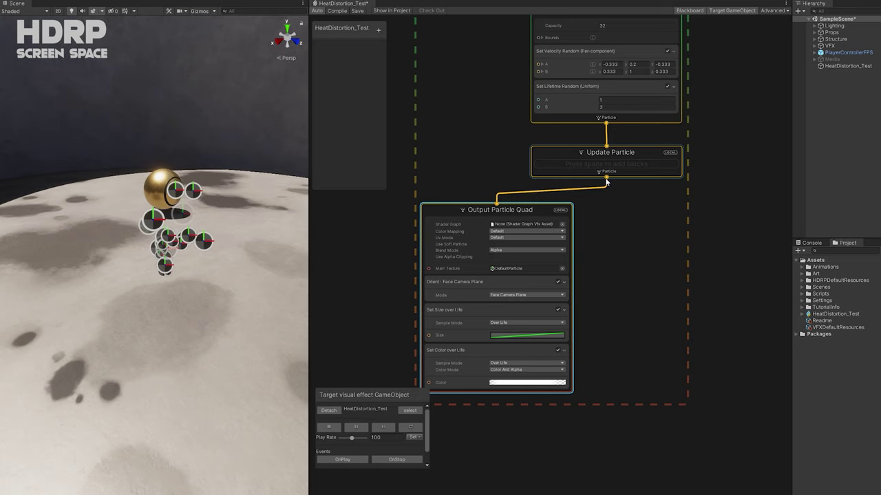
pyautogui.moveTo(625, 208); pyautogui.dragTo(626, 207)
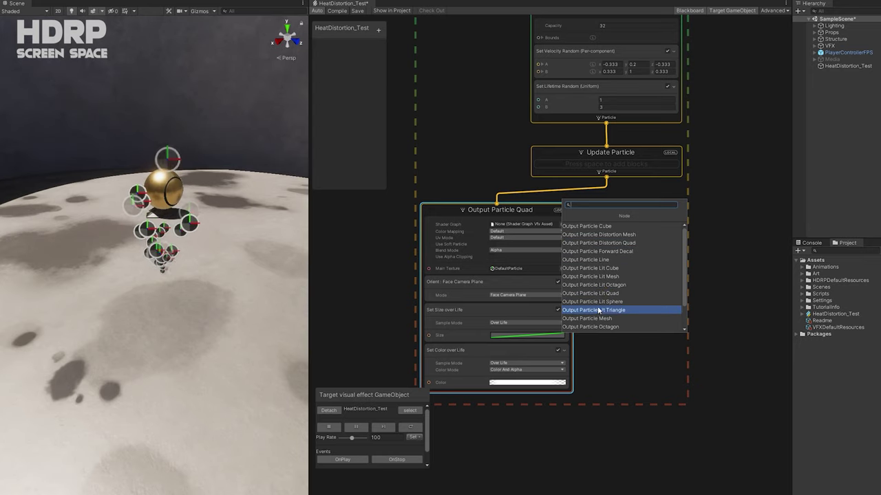
pyautogui.click(648, 243)
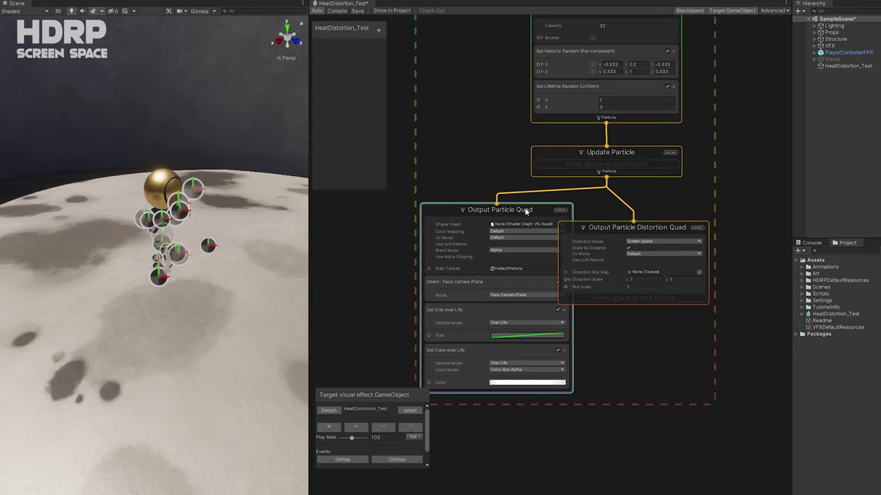
pyautogui.press('Delete')
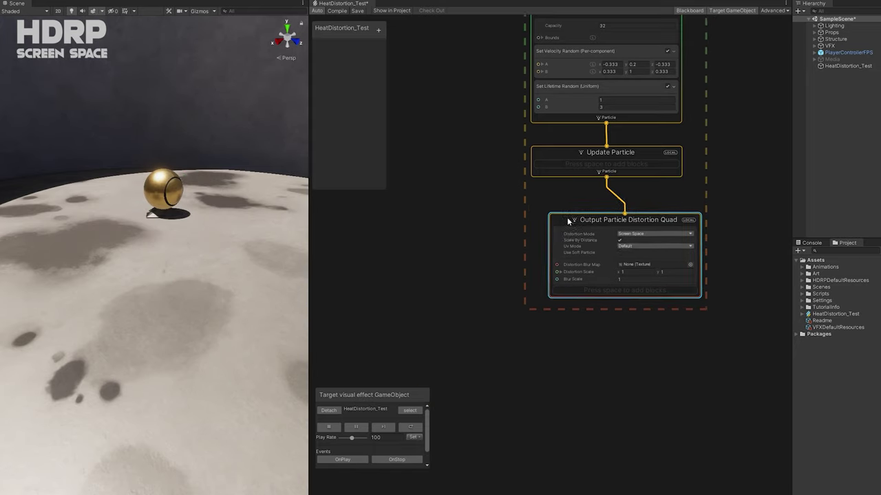
# Step: Add a Set Size block to the Output Particle Distortion Quad and set its size to 1
pyautogui.moveTo(181, 220); pyautogui.dragTo(173, 274, button='middle')
pyautogui.moveTo(163, 269); pyautogui.dragTo(162, 230, button='right')
pyautogui.scroll(3, 585, 253)
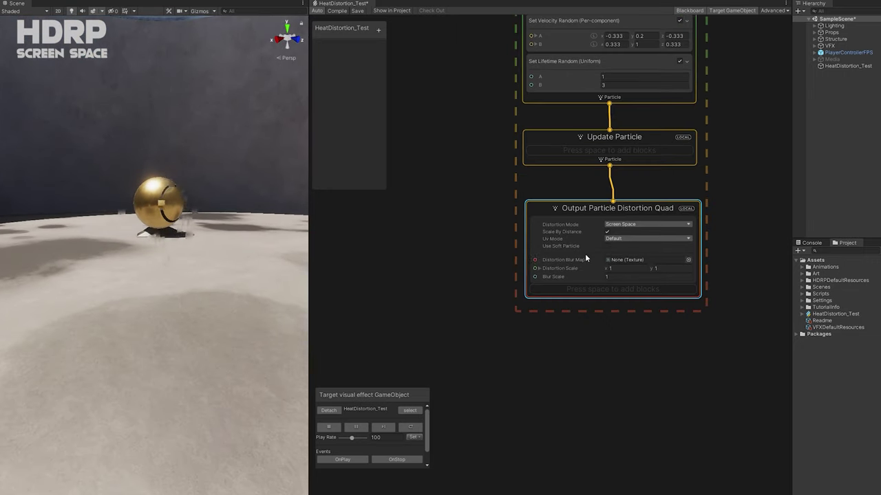
pyautogui.press('space')
pyautogui.write('set size')
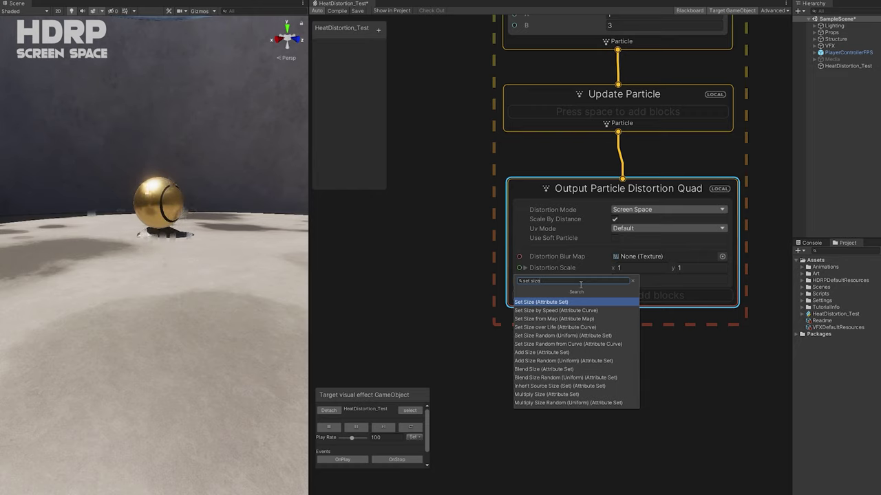
pyautogui.press('Return')
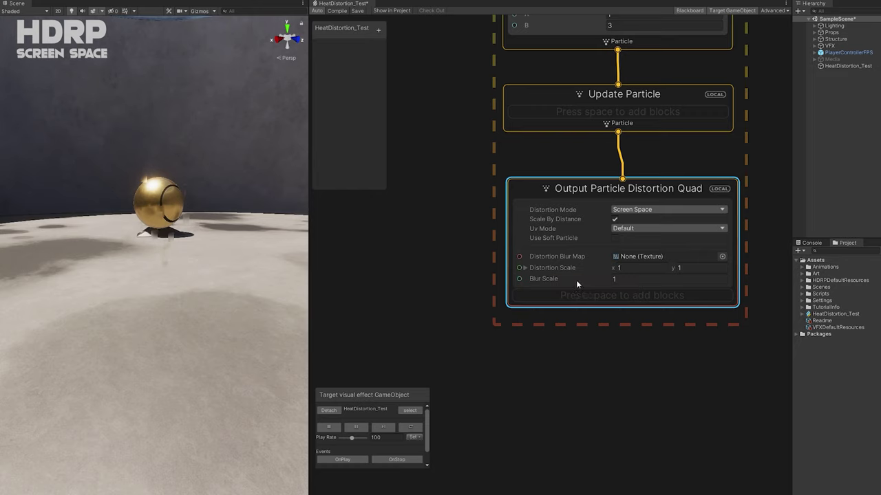
pyautogui.click(631, 319)
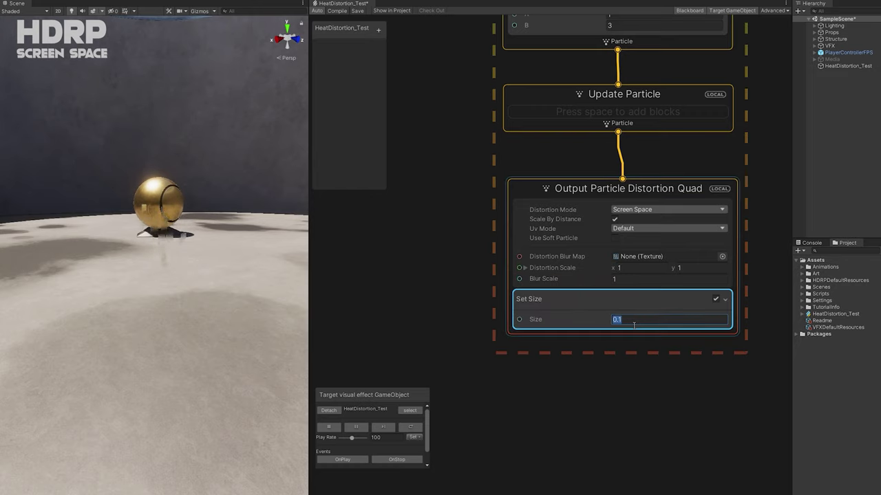
pyautogui.write('1')
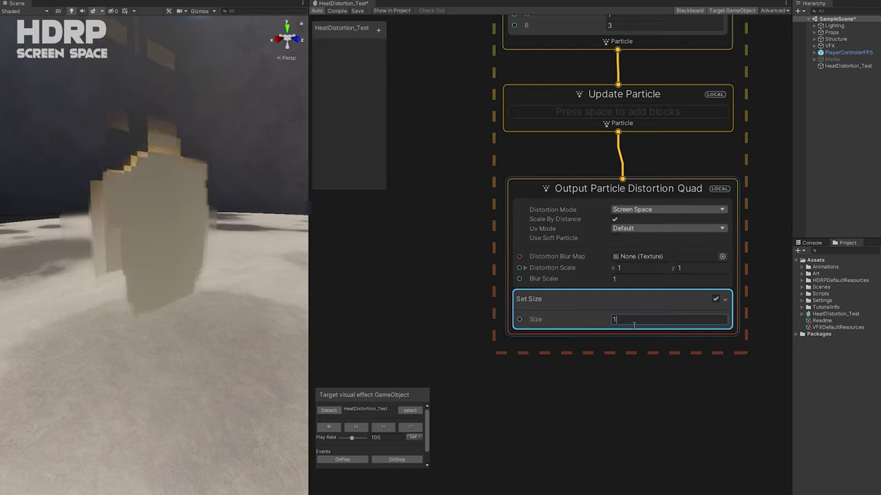
pyautogui.moveTo(255, 270); pyautogui.dragTo(226, 280, button='right')
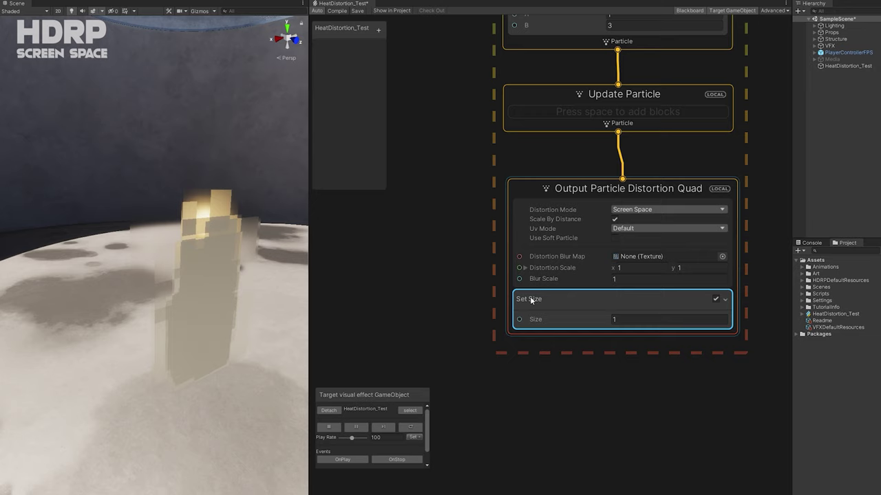
# Step: Try the Normal Based distortion mode on the Output Particle Distortion Quad and return it to Screen Space
pyautogui.click(560, 229)
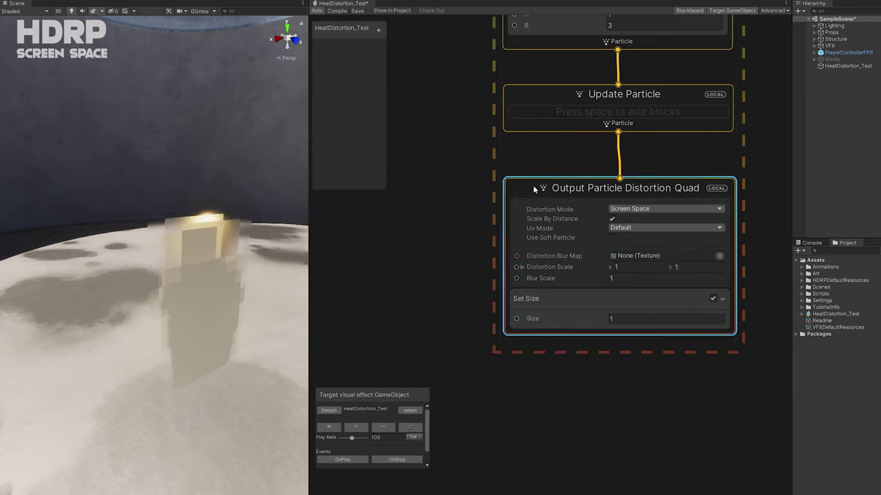
pyautogui.click(647, 215)
pyautogui.click(582, 213)
pyautogui.click(646, 214)
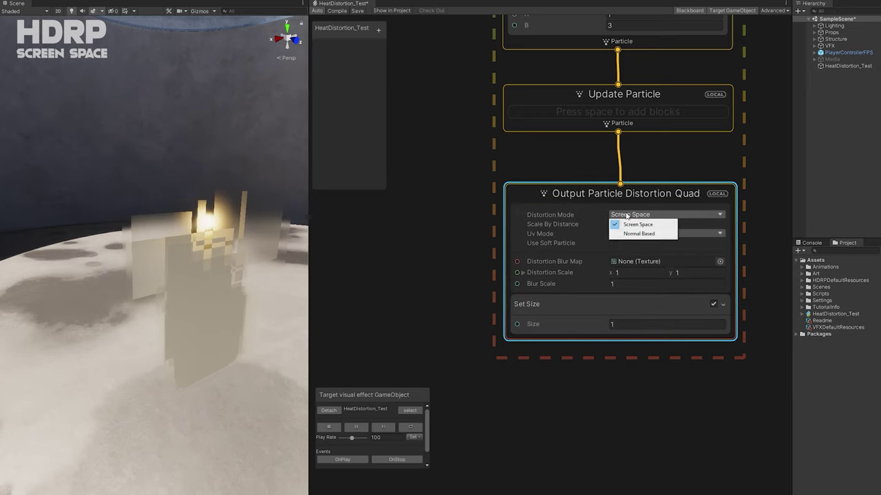
pyautogui.click(624, 234)
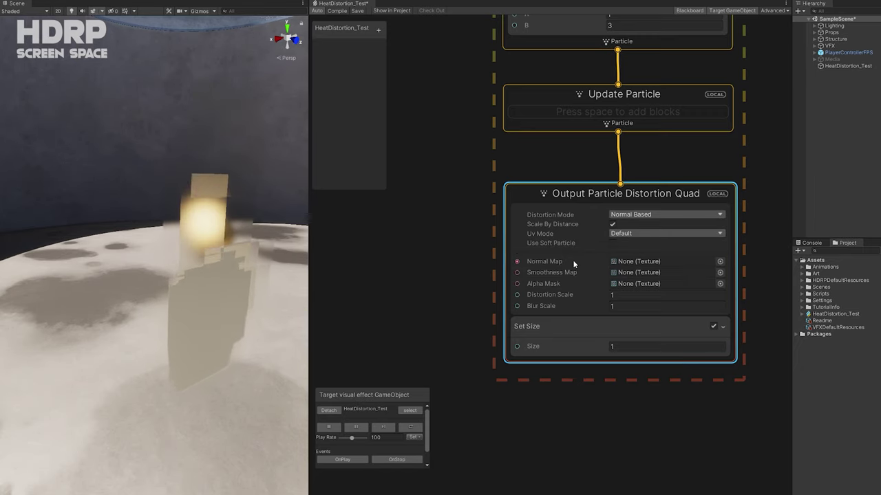
pyautogui.click(640, 215)
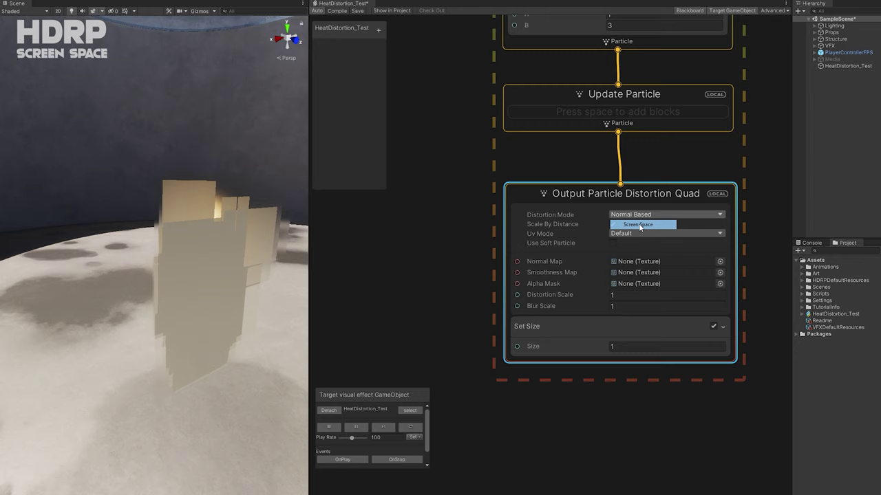
pyautogui.click(635, 224)
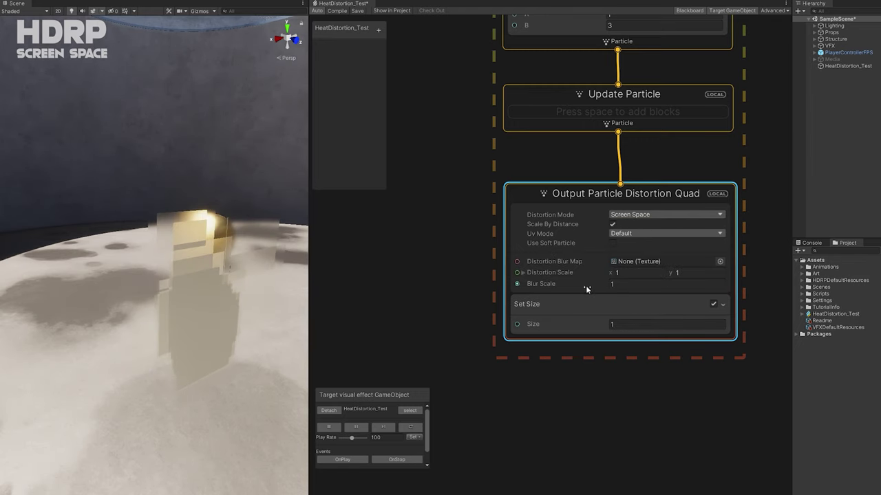
# Step: Assign the Default-Particle texture as the Distortion Blur Map and set the Blur Scale to 0.16
pyautogui.click(720, 262)
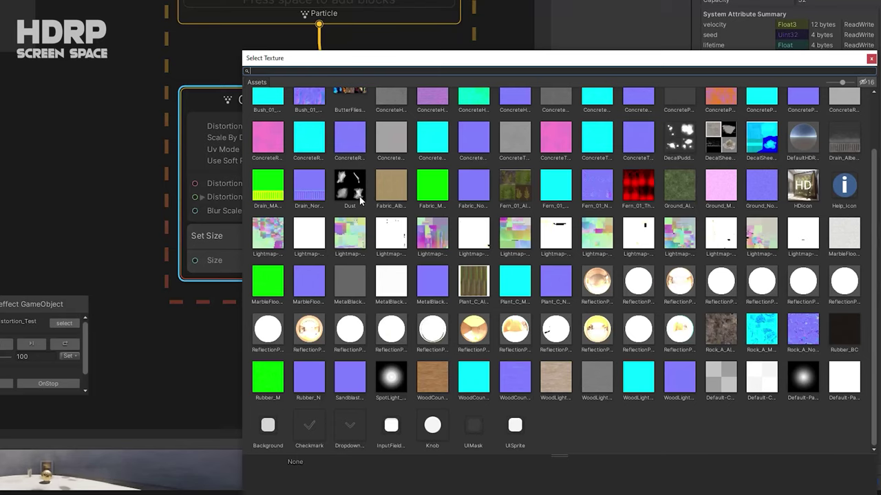
pyautogui.click(803, 376)
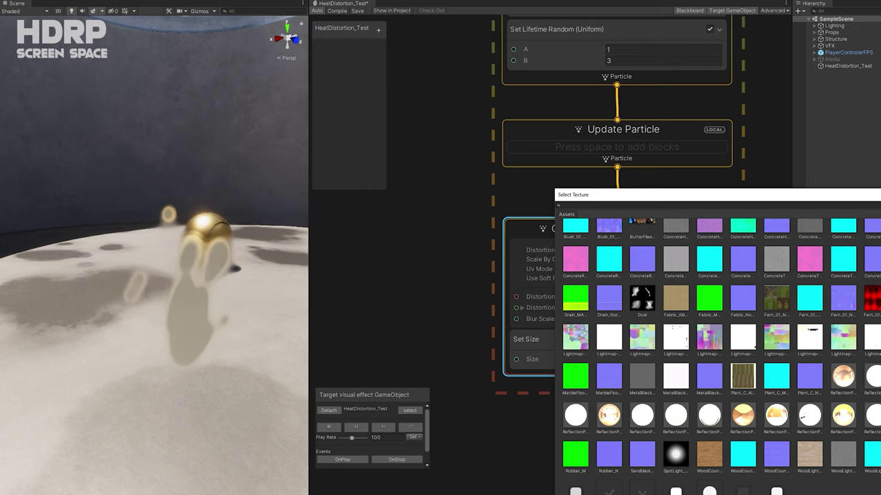
pyautogui.doubleClick(803, 376)
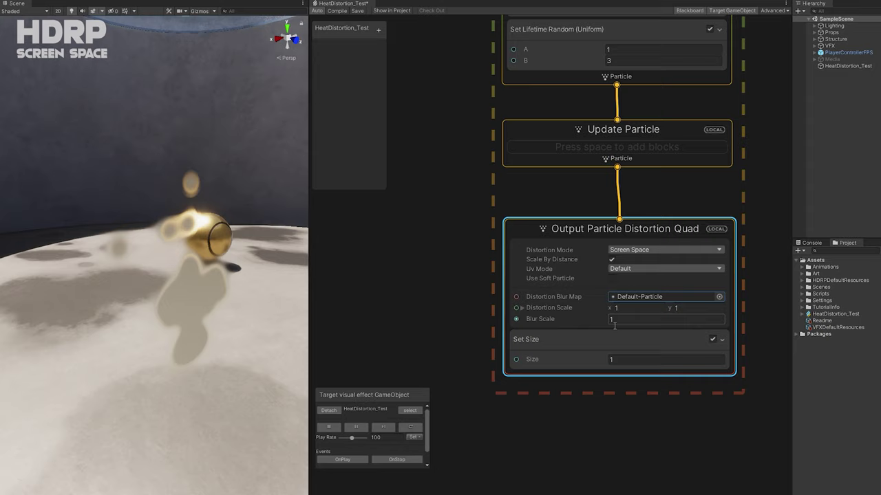
pyautogui.moveTo(610, 319); pyautogui.dragTo(600, 319)
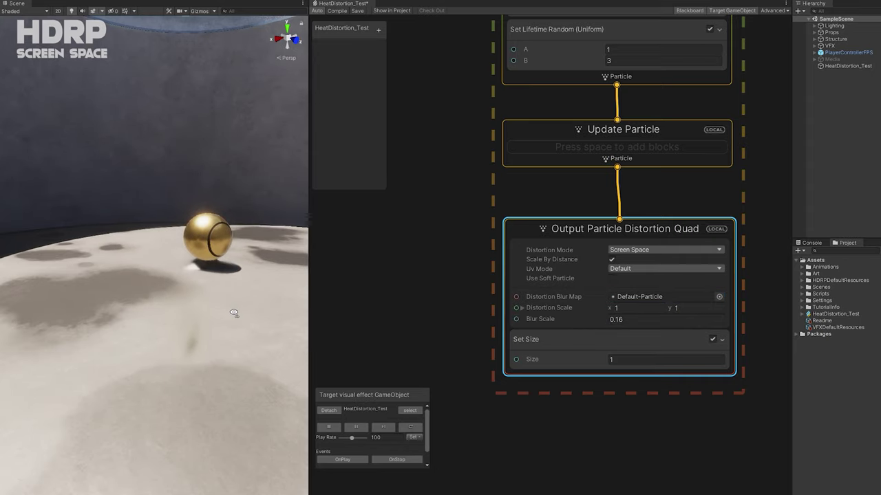
pyautogui.moveTo(234, 313); pyautogui.dragTo(237, 300, button='right')
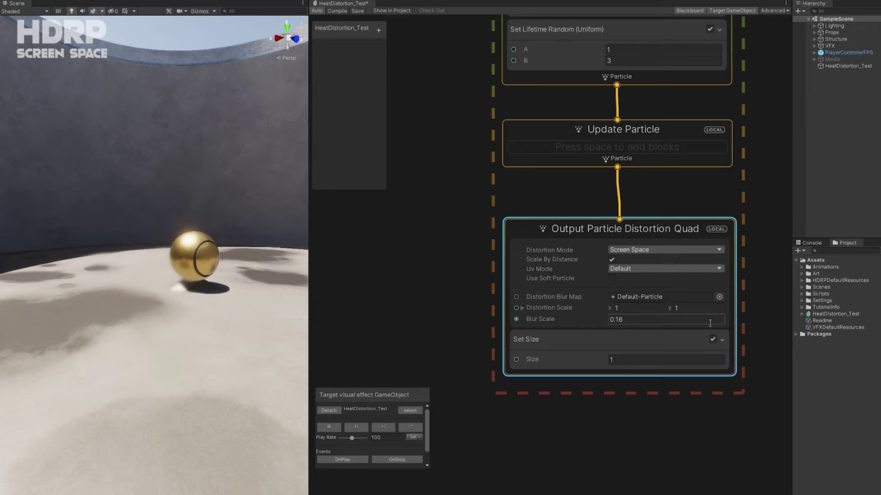
# Step: Assign the Dust texture as the Distortion Blur Map and set the Blur Scale to 0.79
pyautogui.click(717, 297)
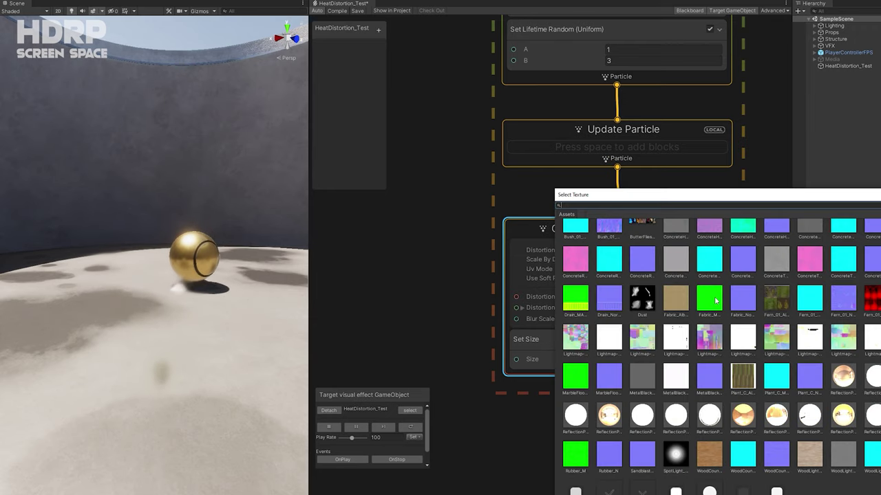
pyautogui.click(644, 300)
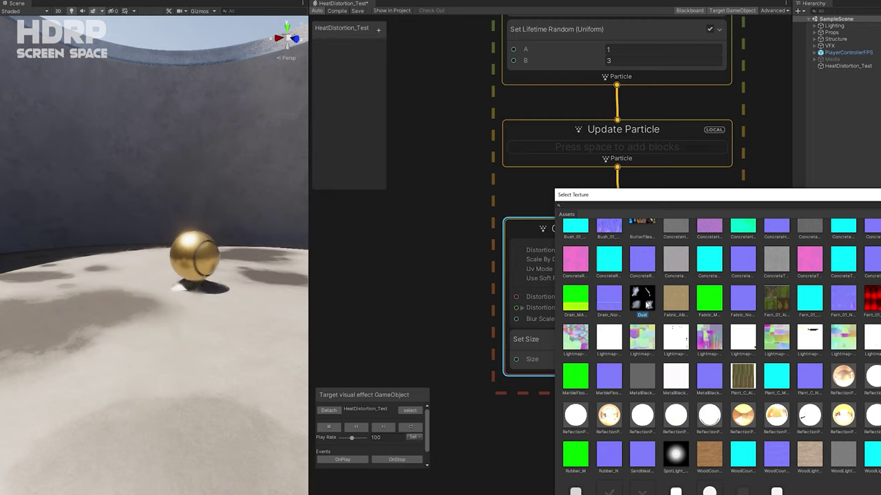
pyautogui.doubleClick(647, 305)
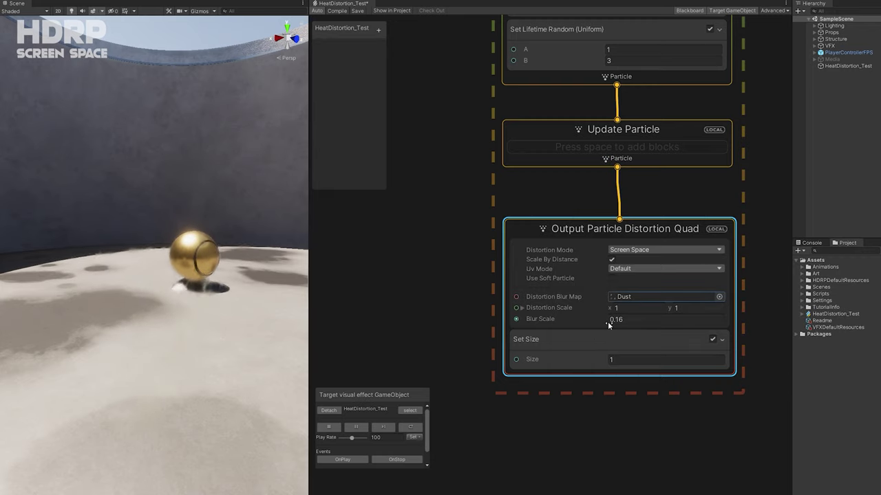
pyautogui.moveTo(608, 324); pyautogui.dragTo(625, 323)
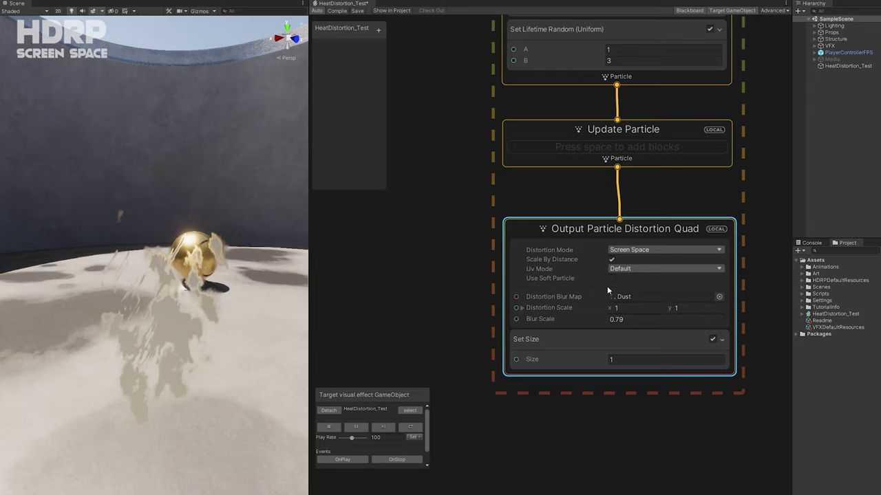
# Step: Set the distortion output's Uv Mode to Flipbook Blend with a Flip Book Size of 2 by 2
pyautogui.click(618, 268)
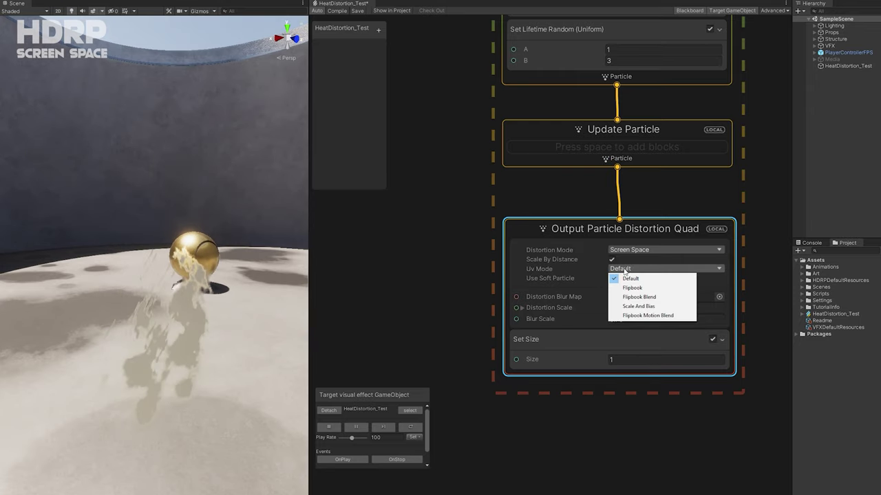
pyautogui.click(640, 297)
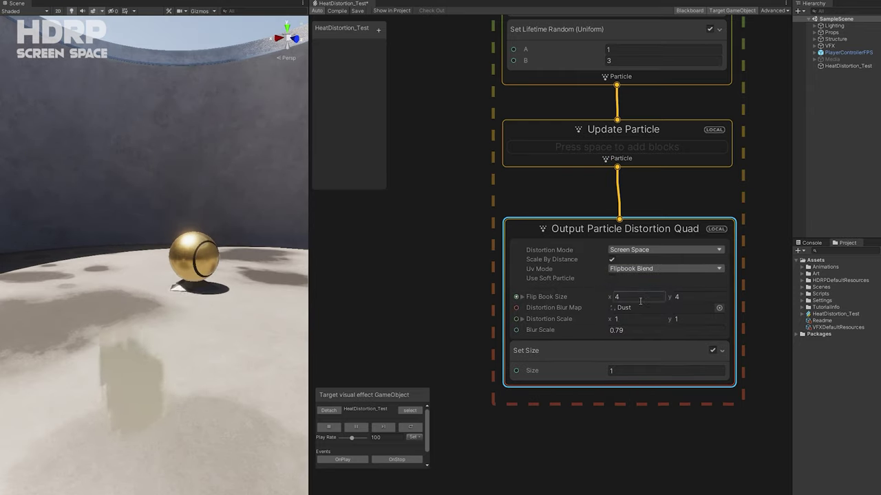
pyautogui.write('2')
pyautogui.click(690, 296)
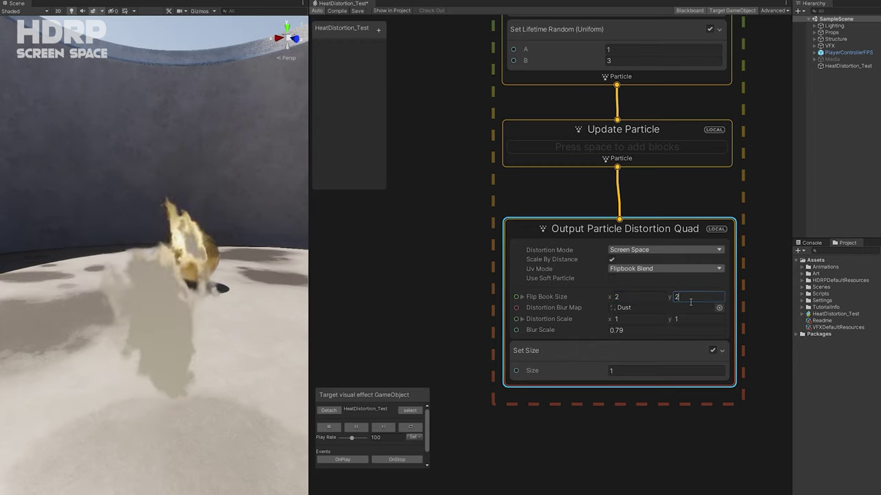
pyautogui.write('2')
# Step: Add a Set Tex Index over Life block above Set Size in the distortion output
pyautogui.click(613, 351)
pyautogui.press('space')
pyautogui.write('ind')
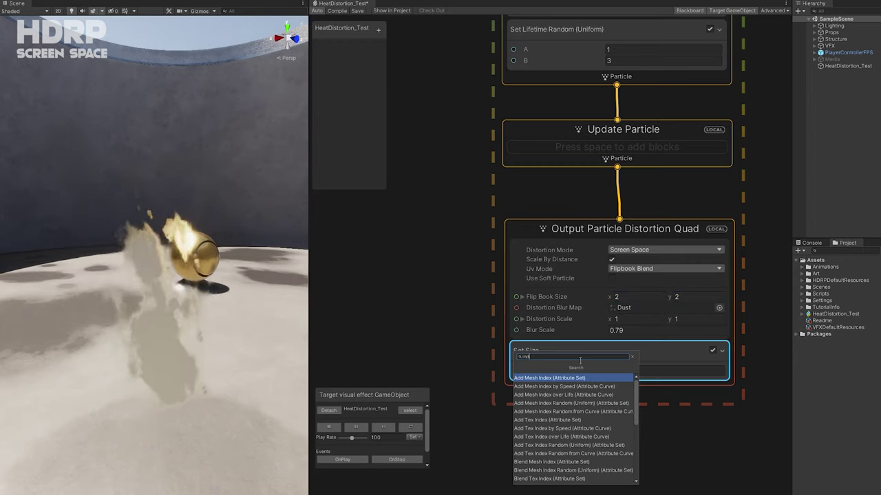
pyautogui.write('ex over')
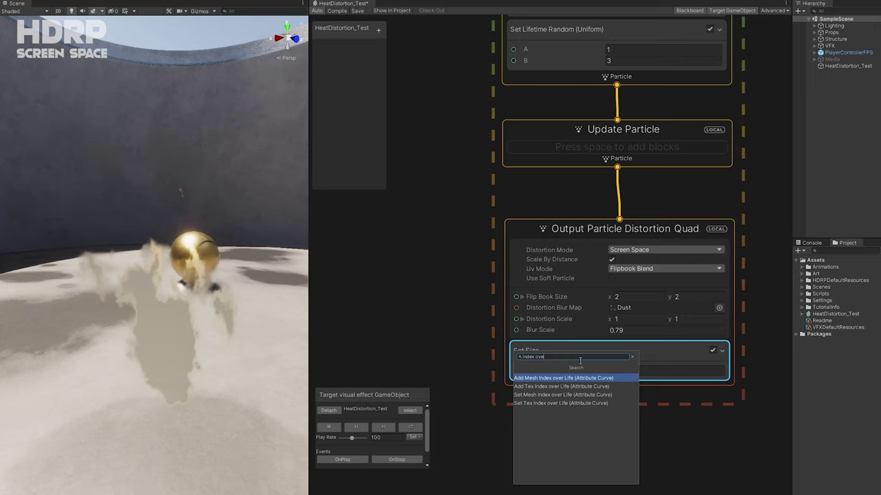
pyautogui.press('Down')
pyautogui.press('Down')
pyautogui.press('Down')
pyautogui.press('Return')
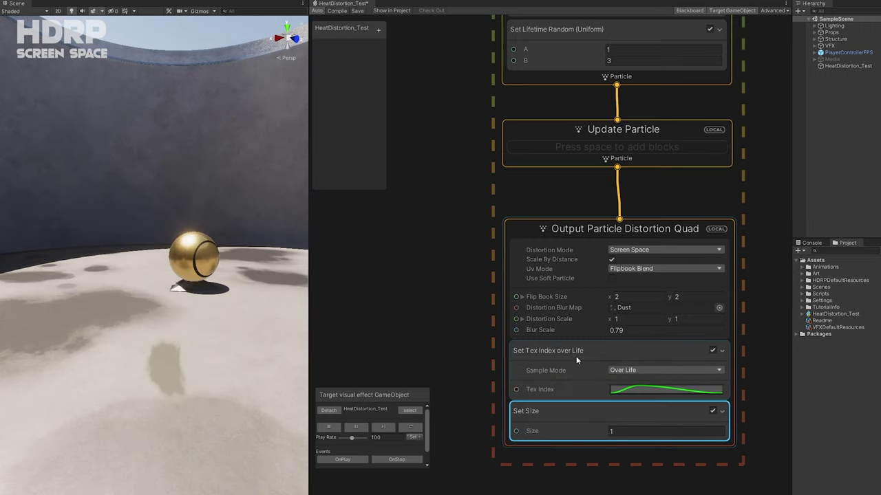
# Step: Make the Tex Index curve a linear ramp and set its end key's value to 3
pyautogui.click(650, 390)
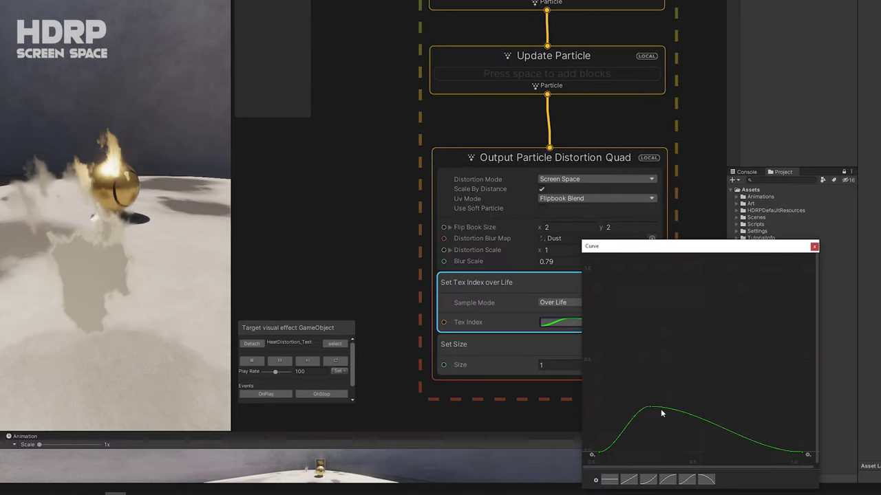
pyautogui.click(648, 480)
pyautogui.click(628, 479)
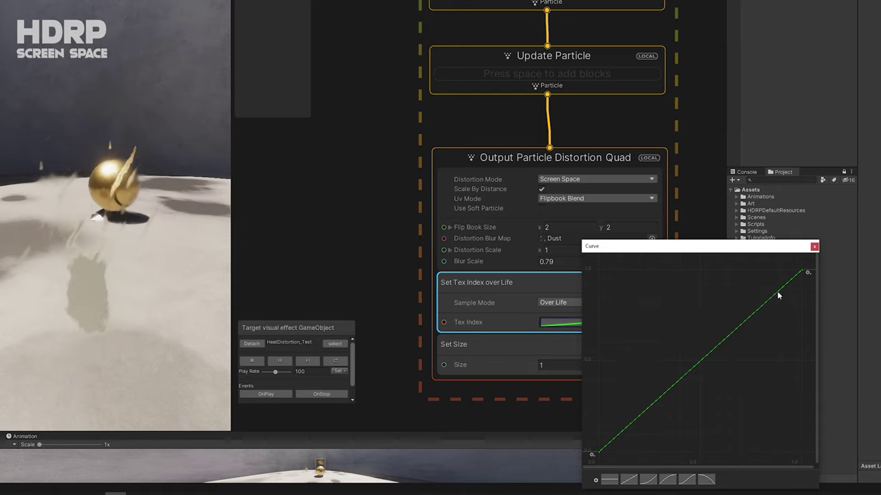
pyautogui.rightClick(800, 272)
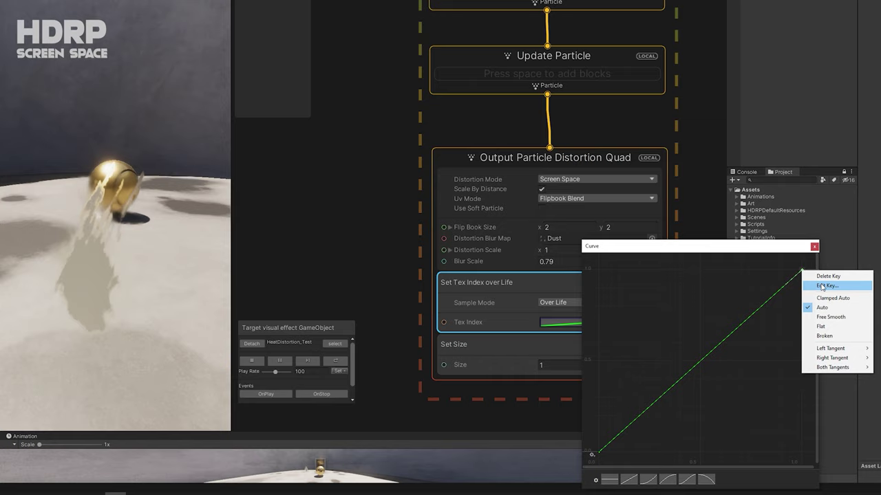
pyautogui.click(820, 285)
pyautogui.write('3')
pyautogui.press('Return')
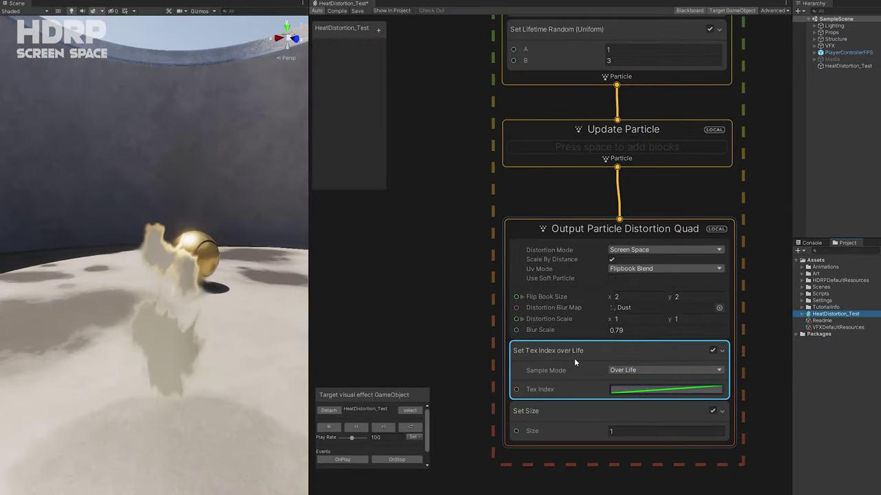
# Step: Add a Set Color over Life block between Set Tex Index over Life and Set Size
pyautogui.click(561, 416)
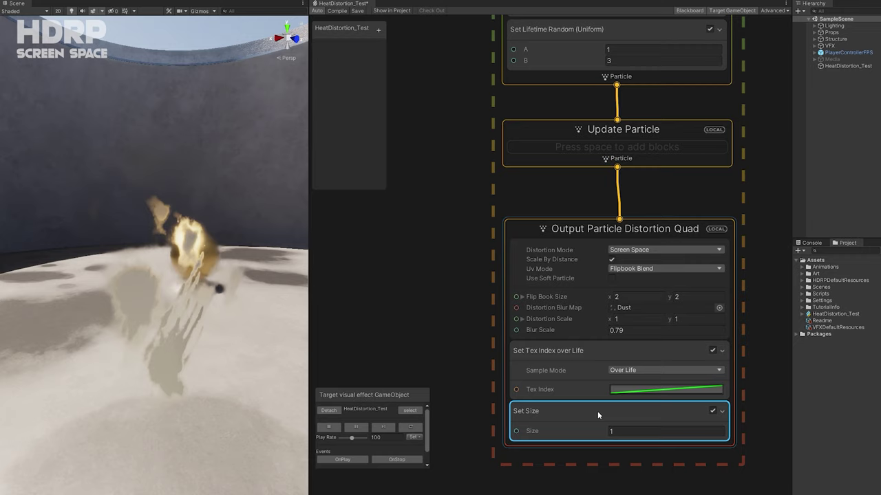
pyautogui.press('space')
pyautogui.write('set c')
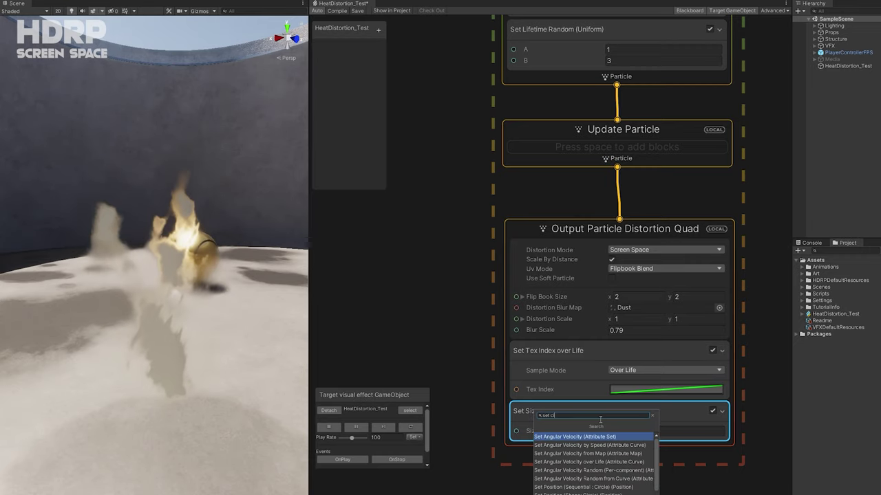
pyautogui.write('olor ov')
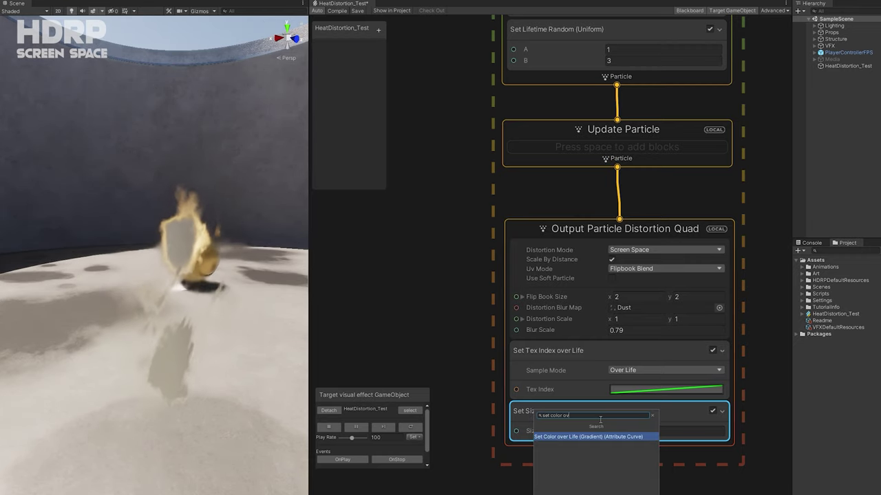
pyautogui.press('Return')
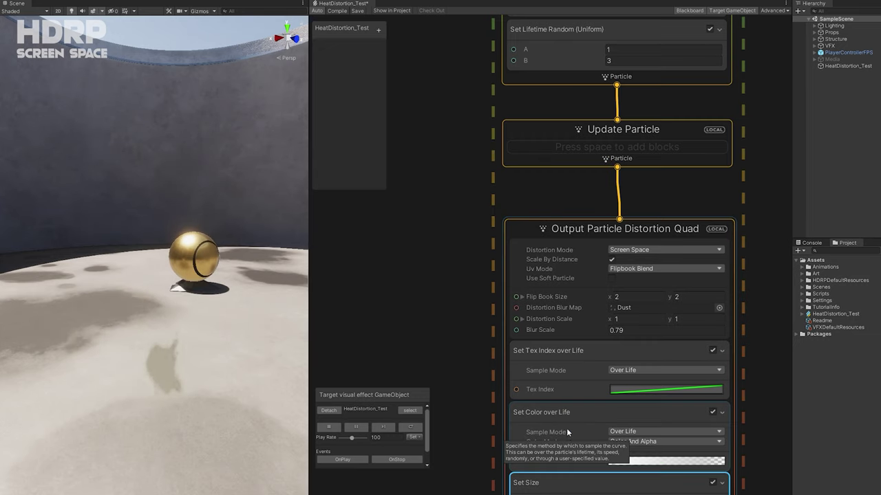
pyautogui.moveTo(467, 420); pyautogui.dragTo(460, 331, button='middle')
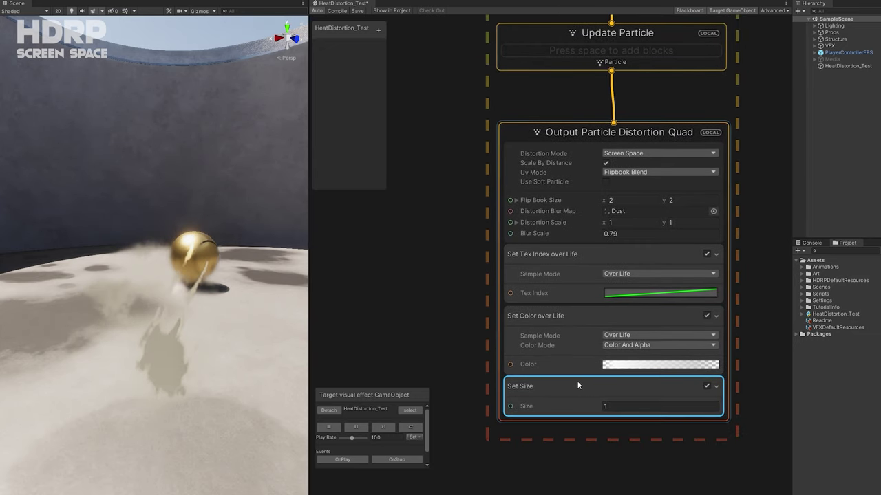
# Step: Reorder the distortion output's blocks so that Set Size sits above Set Color over Life
pyautogui.moveTo(576, 382); pyautogui.dragTo(577, 345)
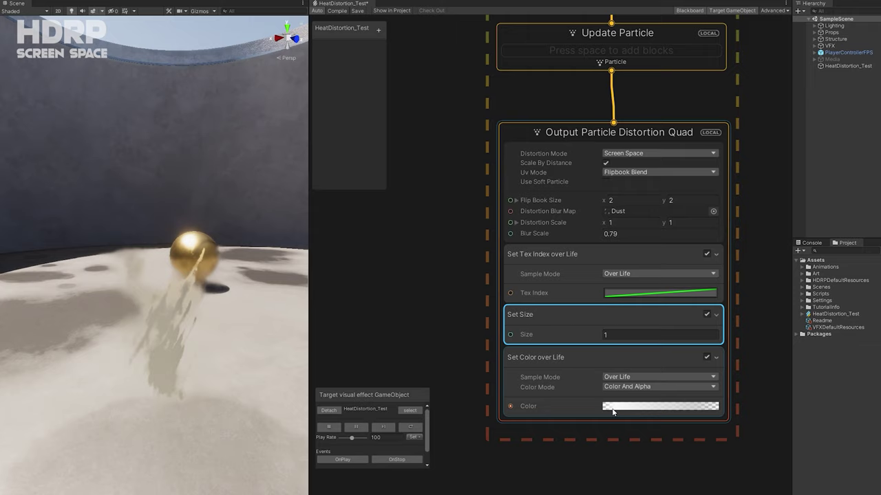
pyautogui.keyDown('alt'); pyautogui.moveTo(197, 324); pyautogui.dragTo(196, 247); pyautogui.keyUp('alt')
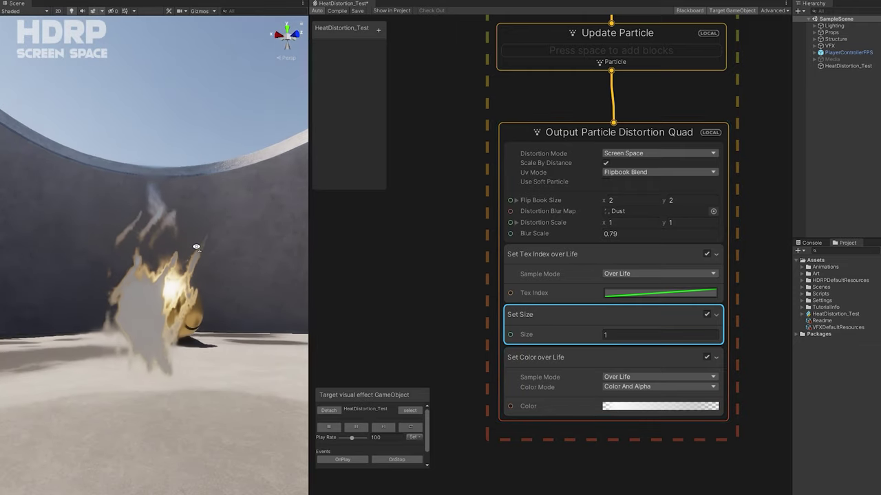
pyautogui.click(668, 406)
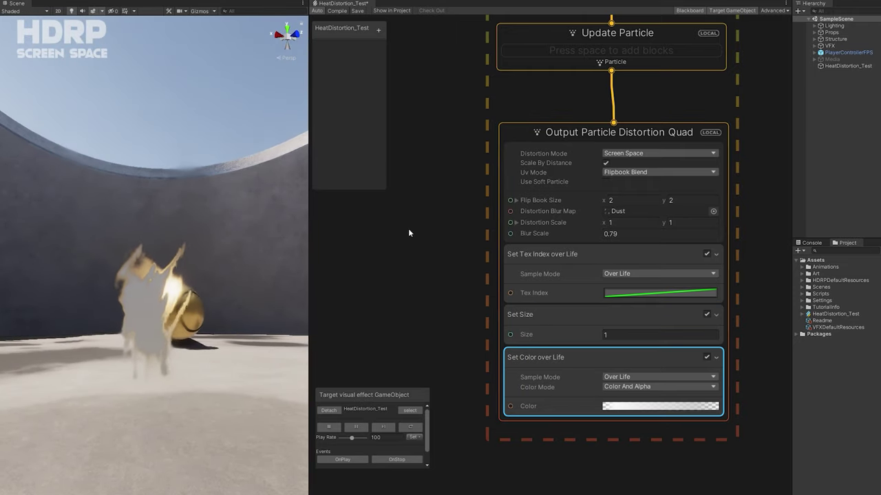
# Step: Add a Set Angle block after Set Lifetime Random in Initialize Particle and set its Channels to Z
pyautogui.scroll(-1, 437, 240)
pyautogui.moveTo(440, 51); pyautogui.dragTo(443, 309, button='middle')
pyautogui.scroll(2, 493, 262)
pyautogui.click(542, 257)
pyautogui.press('space')
pyautogui.write('set angle')
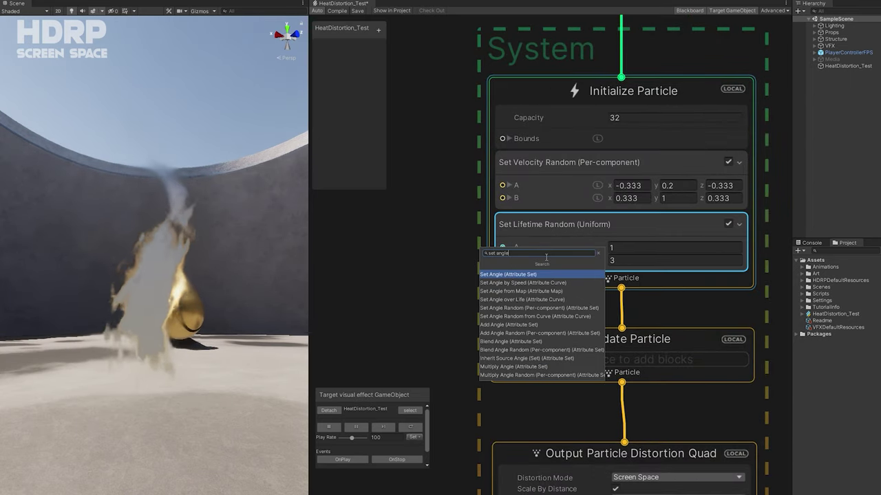
pyautogui.click(506, 274)
pyautogui.click(614, 308)
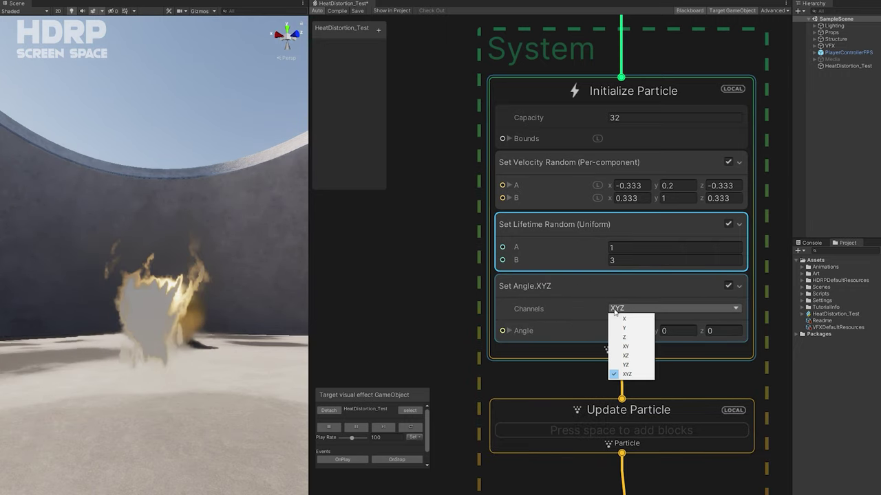
pyautogui.click(623, 338)
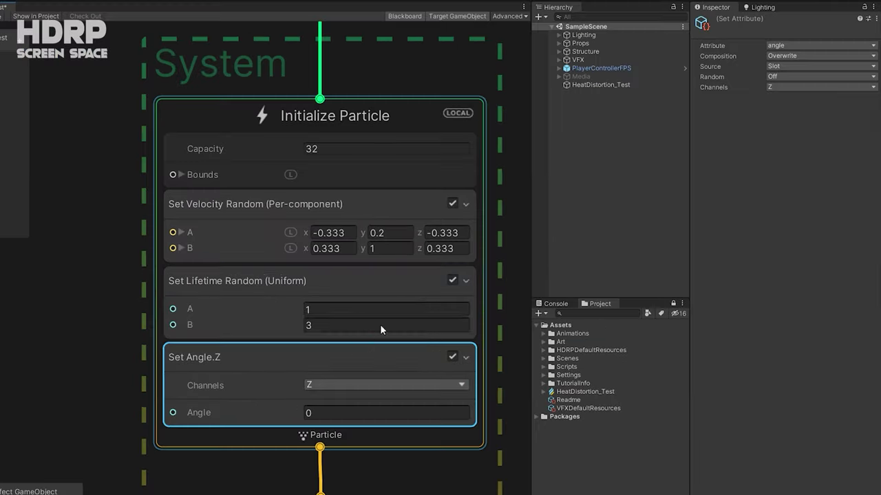
# Step: Set the Set Angle.Z block's Random mode to Uniform with A at 360 and B at -360
pyautogui.click(773, 77)
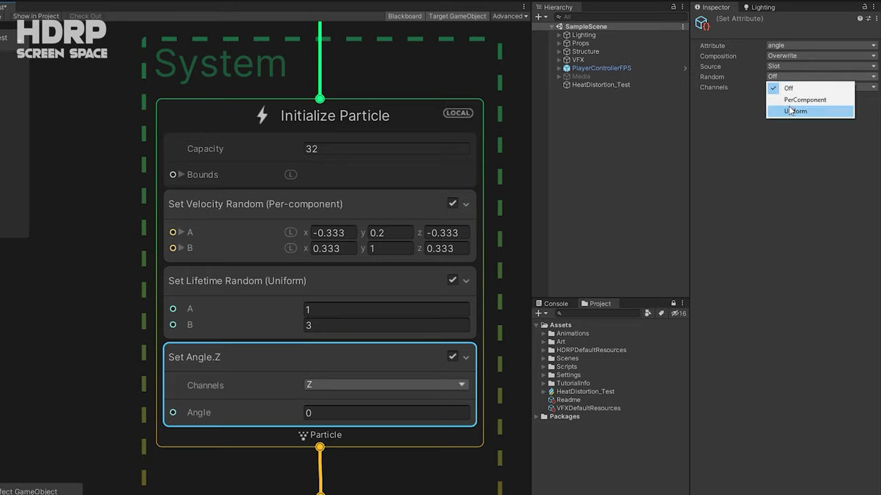
pyautogui.click(795, 111)
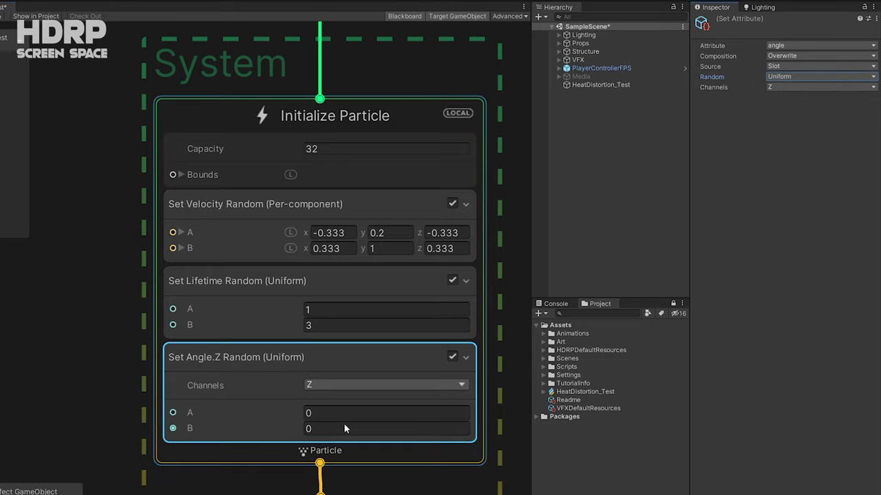
pyautogui.click(344, 420)
pyautogui.write('360')
pyautogui.click(638, 344)
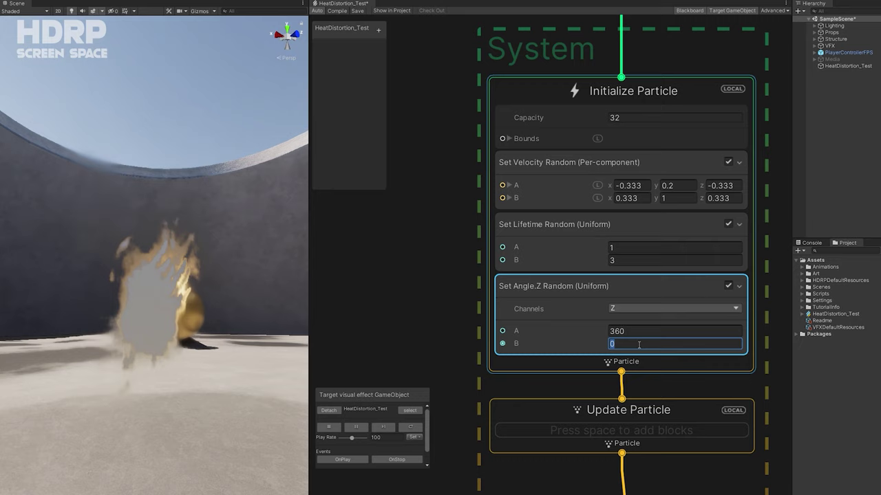
pyautogui.write('-360')
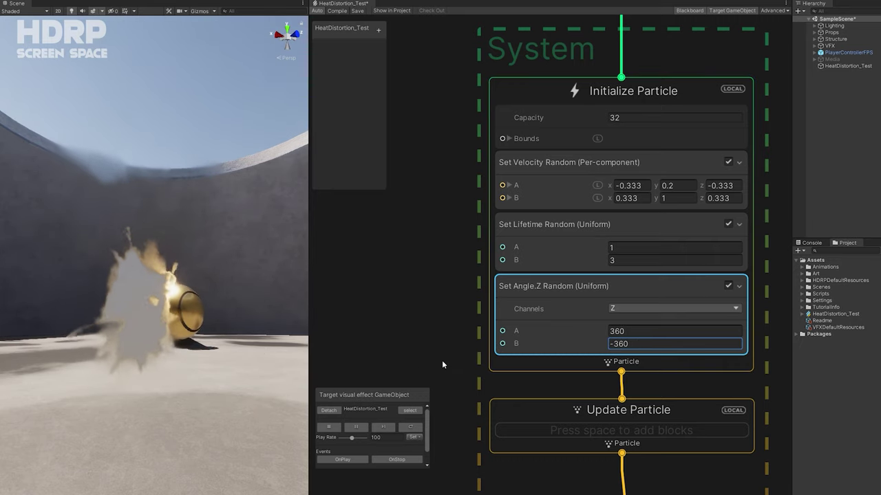
# Step: Add a Multiply Angle block to Update Particle and set its Z angle to 1
pyautogui.moveTo(542, 432); pyautogui.dragTo(544, 293, button='middle')
pyautogui.click(545, 293)
pyautogui.press('space')
pyautogui.write('add angle')
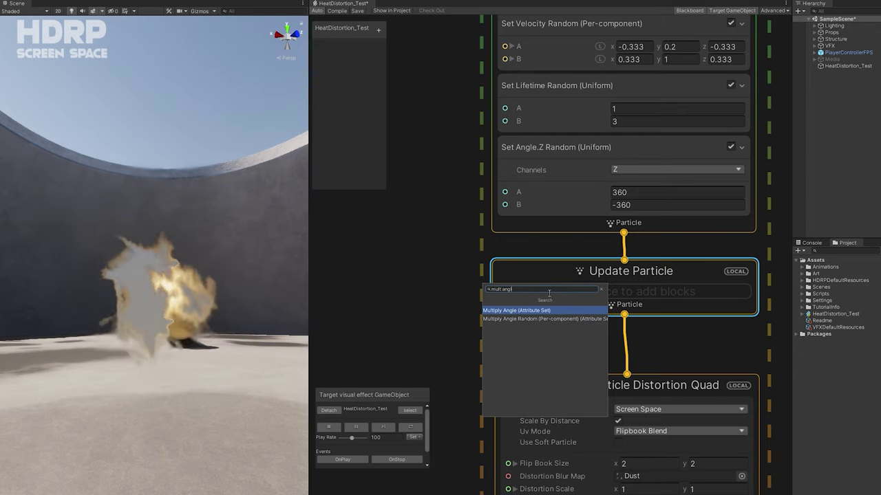
pyautogui.press('Return')
pyautogui.click(717, 342)
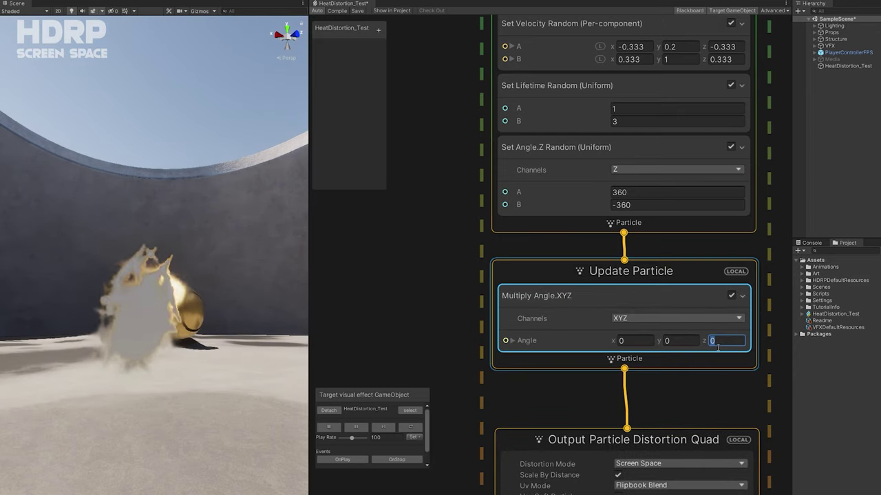
pyautogui.write('.5')
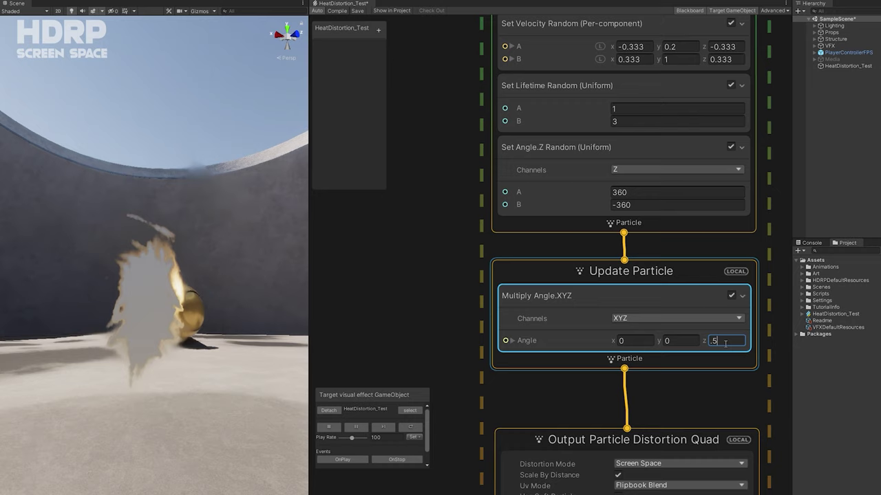
pyautogui.press('Return')
pyautogui.write('1')
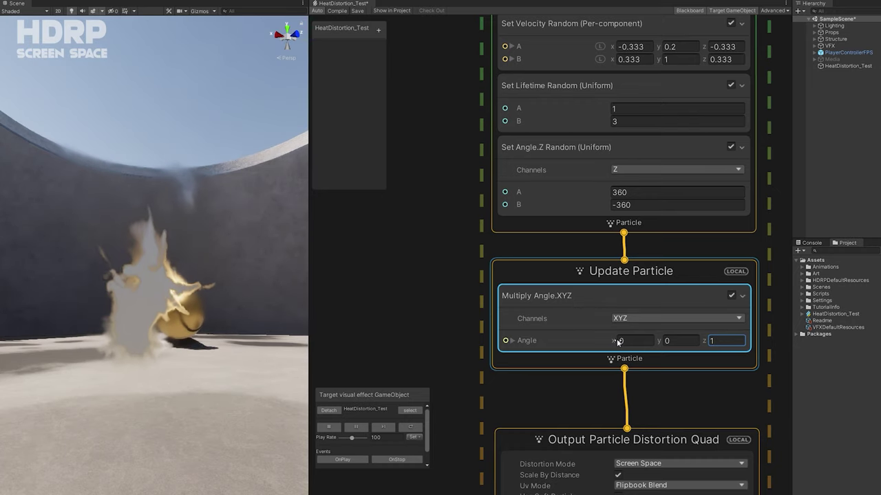
# Step: Reduce the distortion output's Blur Scale to 0.16 and inspect the effect around the golden sphere
pyautogui.moveTo(469, 462); pyautogui.dragTo(468, 227, button='middle')
pyautogui.moveTo(613, 327); pyautogui.dragTo(603, 316)
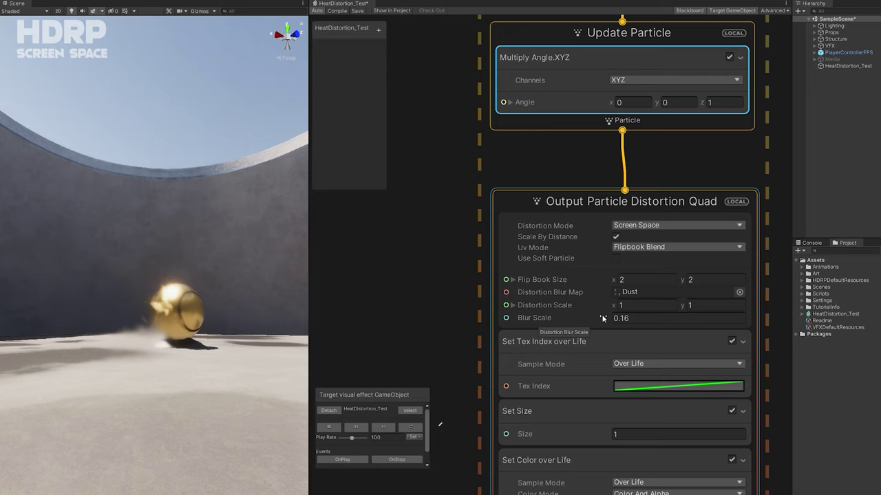
pyautogui.moveTo(181, 319); pyautogui.dragTo(230, 345, button='right')
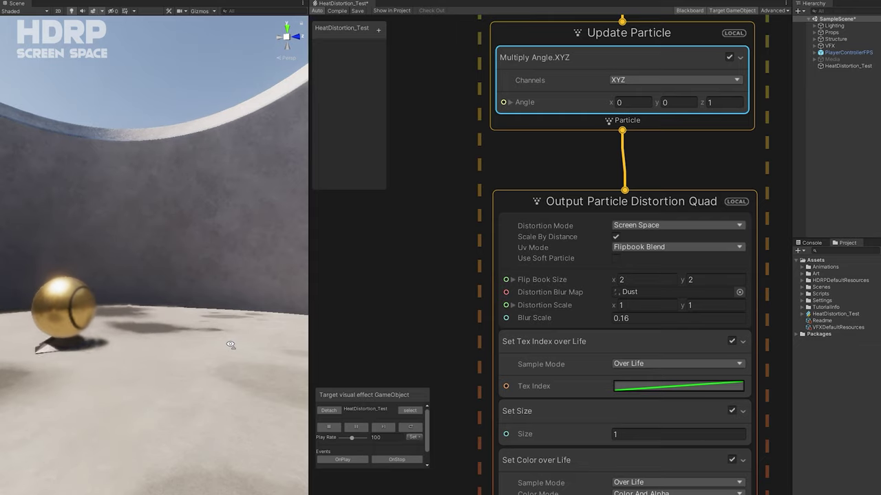
pyautogui.moveTo(230, 345); pyautogui.dragTo(148, 367, button='right')
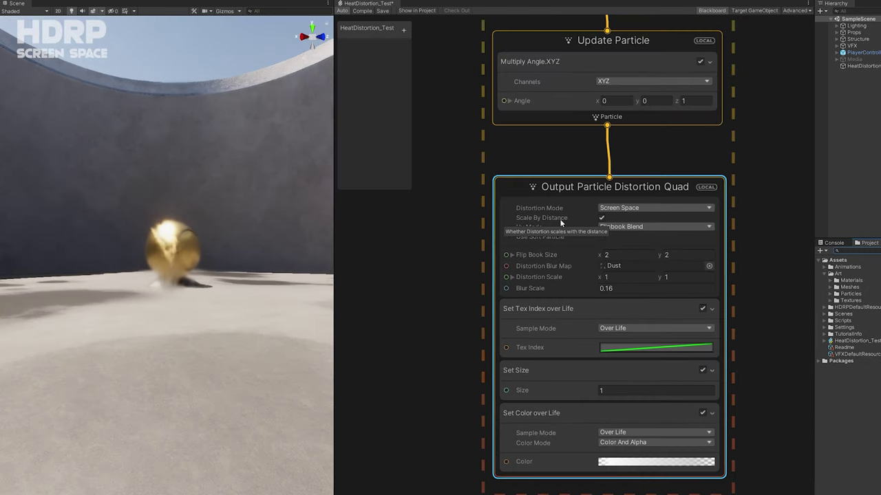
# Step: Turn Scale By Distance off to compare the distortion from near and far, and re-enable it
pyautogui.click(600, 218)
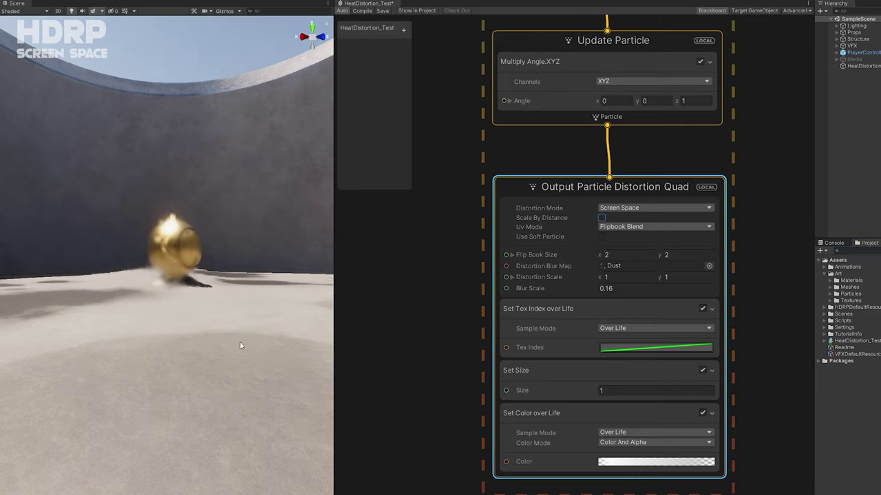
pyautogui.moveTo(240, 345); pyautogui.dragTo(267, 260, button='right')
pyautogui.press('a')
pyautogui.press('a')
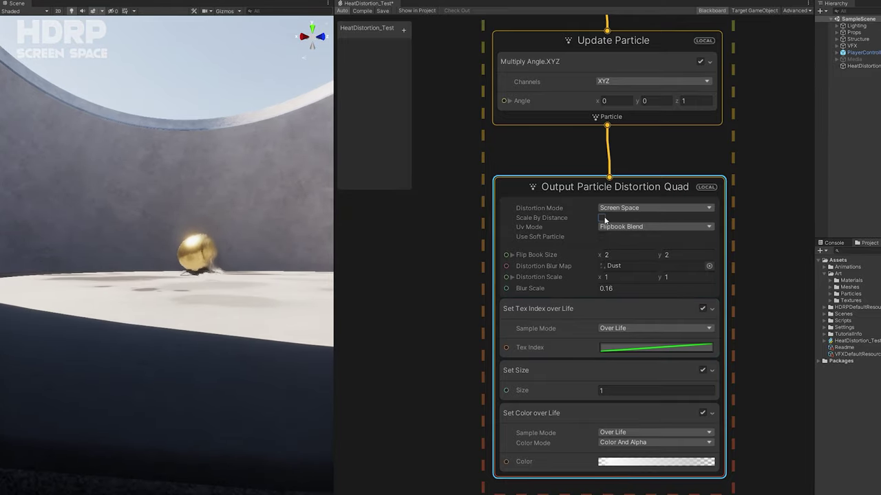
pyautogui.moveTo(254, 240)
pyautogui.mouseDown(button='right')
pyautogui.moveTo(285, 241)
pyautogui.moveTo(263, 240)
pyautogui.mouseUp(button='right')
pyautogui.press('w')
pyautogui.press('s')
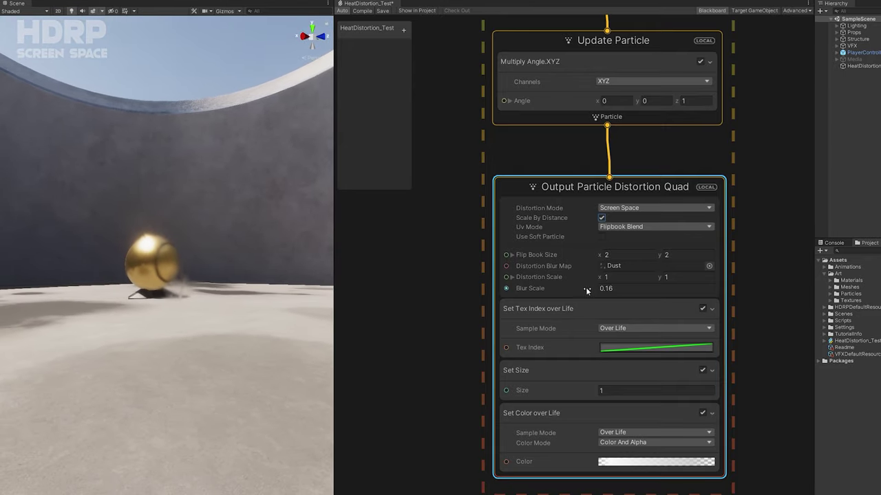
# Step: Try Distortion Scale values of 2 and 4 on both axes and restore the scale to 1
pyautogui.click(680, 278)
pyautogui.write('2')
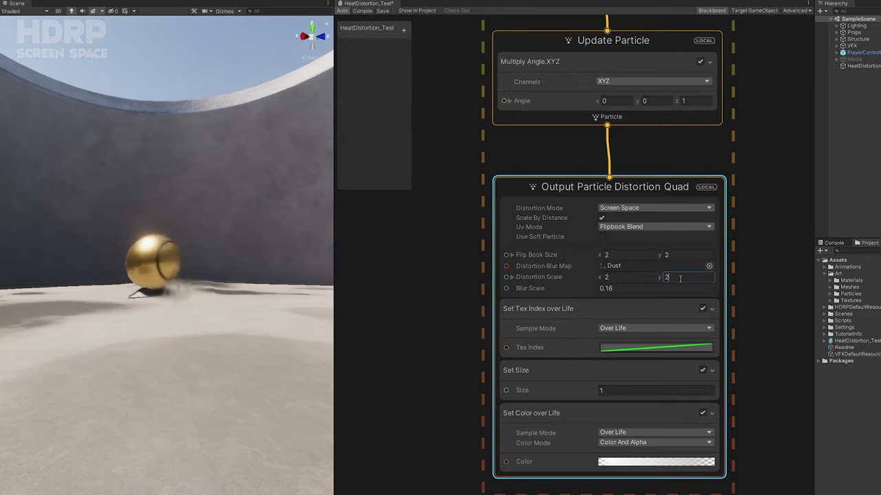
pyautogui.moveTo(200, 312); pyautogui.dragTo(186, 320, button='right')
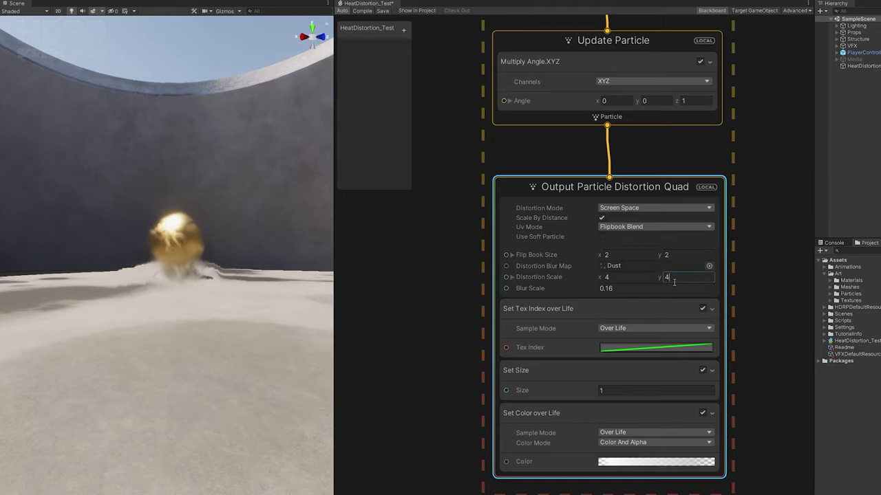
pyautogui.moveTo(204, 289); pyautogui.dragTo(164, 315, button='right')
pyautogui.press('e')
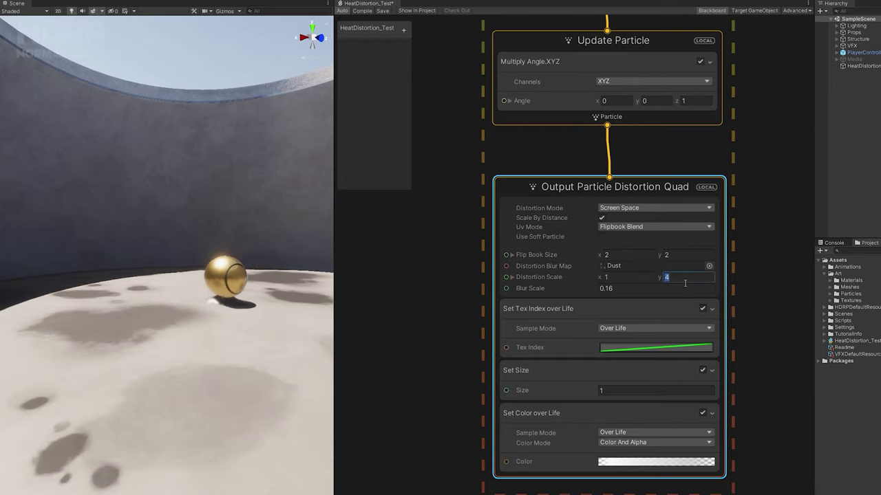
# Step: Duplicate the Output Particle Distortion Quad and feed Update Particle into the copy instead of the original
pyautogui.moveTo(550, 192); pyautogui.dragTo(423, 192)
pyautogui.scroll(-2, 494, 197)
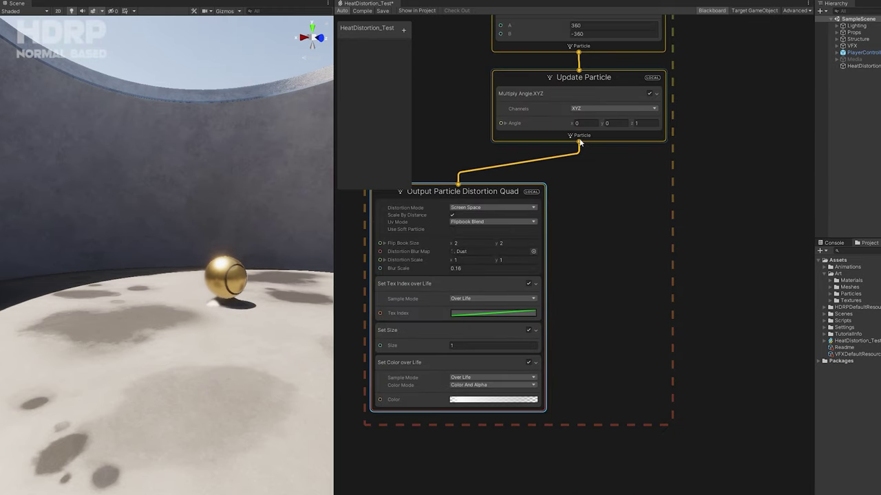
pyautogui.hotkey('ctrl', 'd')
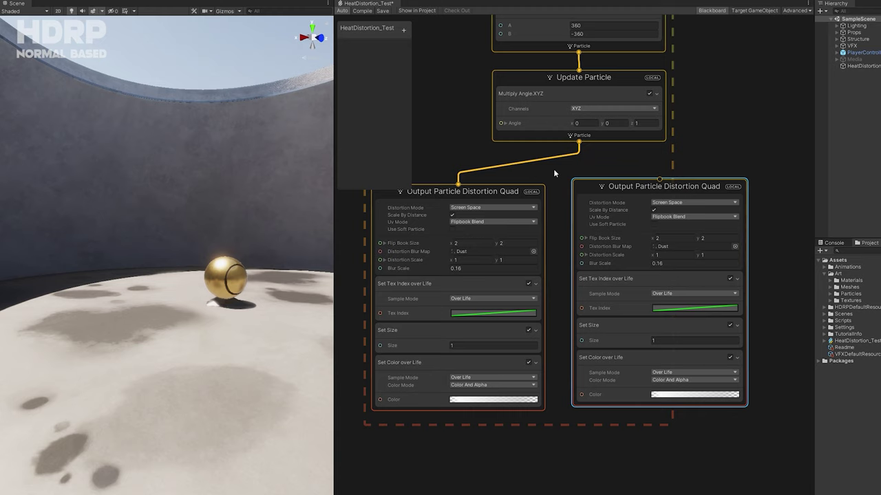
pyautogui.moveTo(643, 177); pyautogui.dragTo(649, 172)
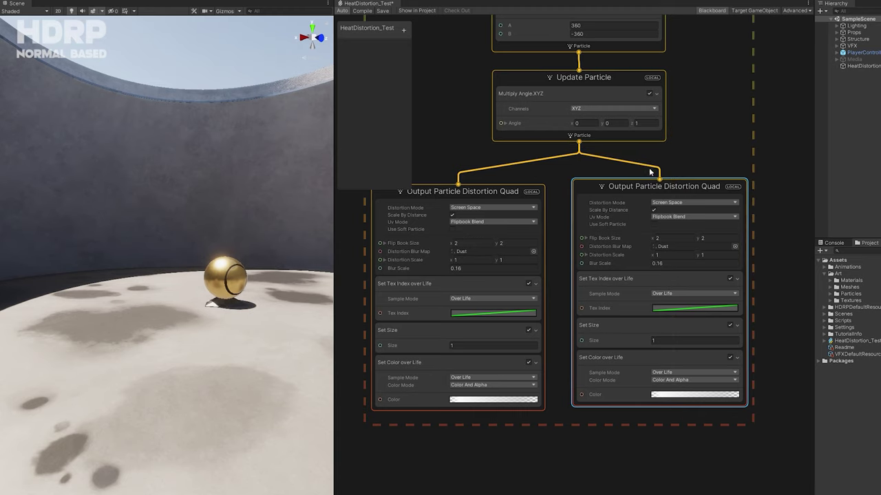
pyautogui.click(554, 161)
pyautogui.press('Delete')
# Step: Set the duplicated output's Distortion Mode to Normal Based and its Uv Mode to Default
pyautogui.scroll(2, 722, 201)
pyautogui.click(700, 203)
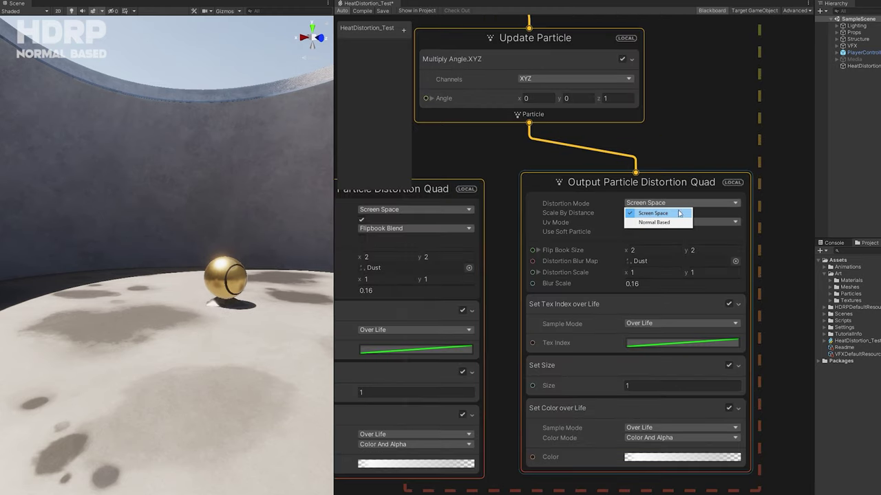
pyautogui.click(661, 222)
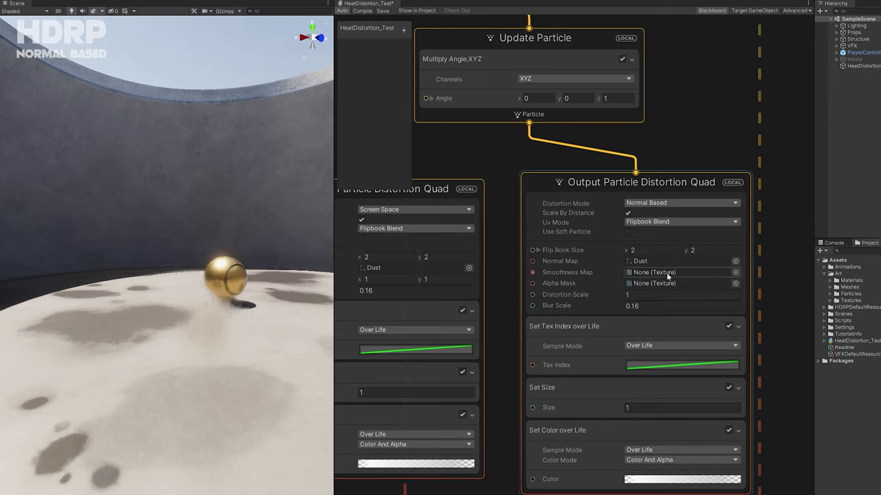
pyautogui.click(659, 224)
pyautogui.click(655, 232)
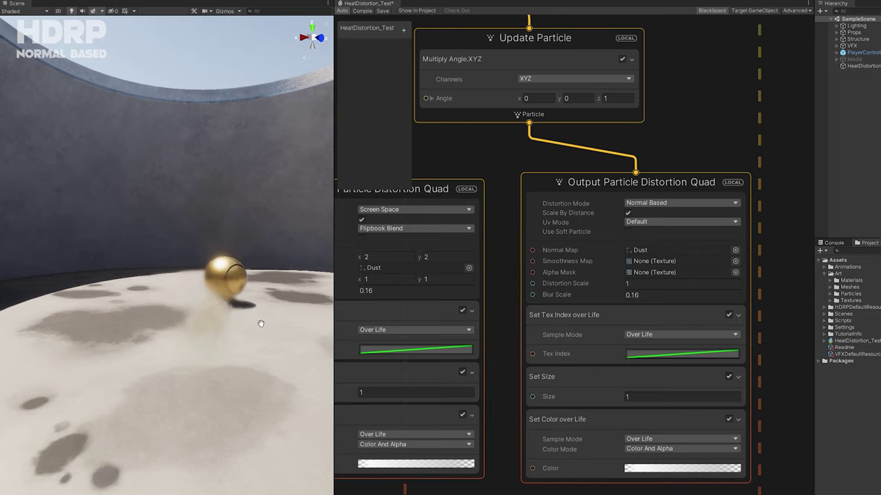
pyautogui.keyDown('alt'); pyautogui.moveTo(261, 324); pyautogui.dragTo(246, 345); pyautogui.keyUp('alt')
pyautogui.moveTo(247, 345); pyautogui.dragTo(244, 342, button='right')
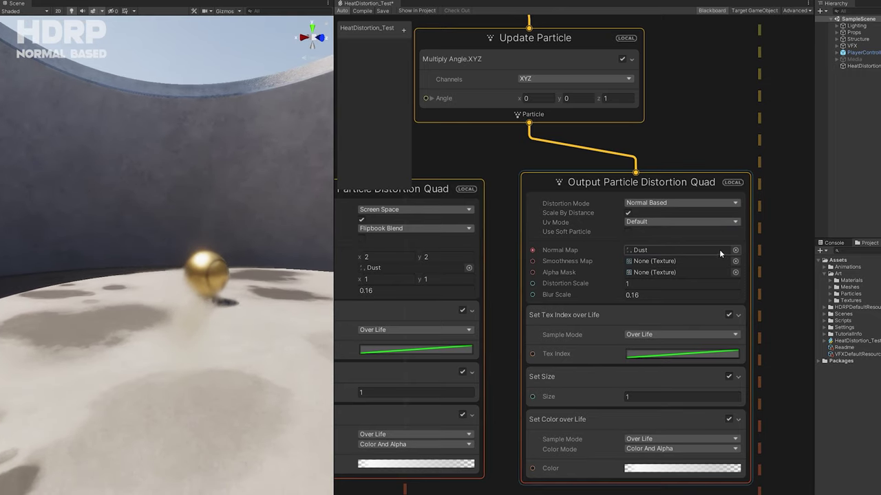
# Step: Switch to the browser and save the blurred ring normal map from the "normal map circle" image results
pyautogui.click(734, 261)
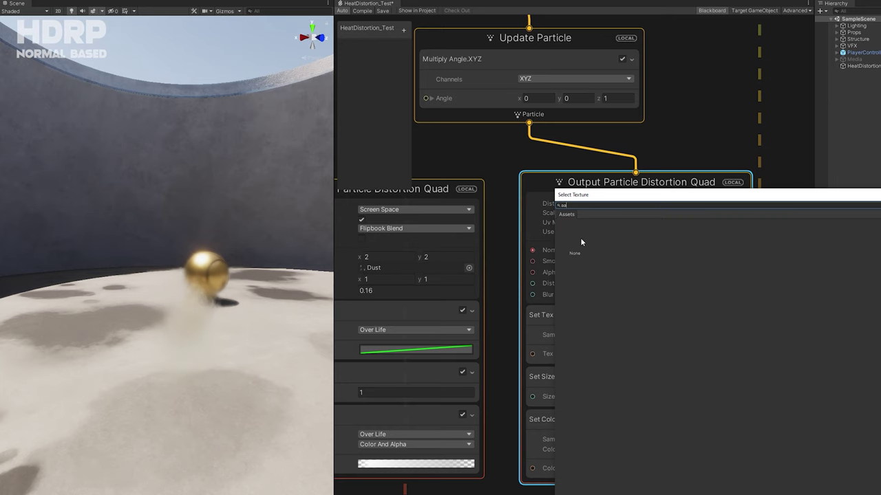
pyautogui.press('Escape')
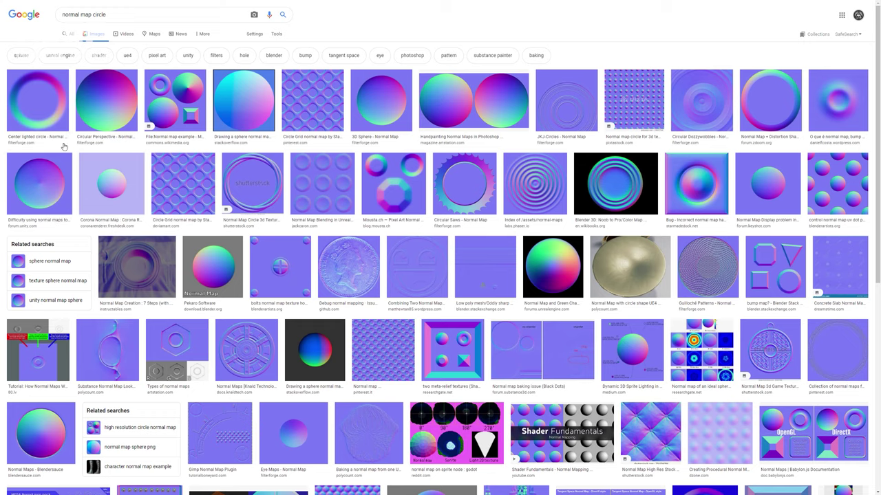
pyautogui.click(834, 109)
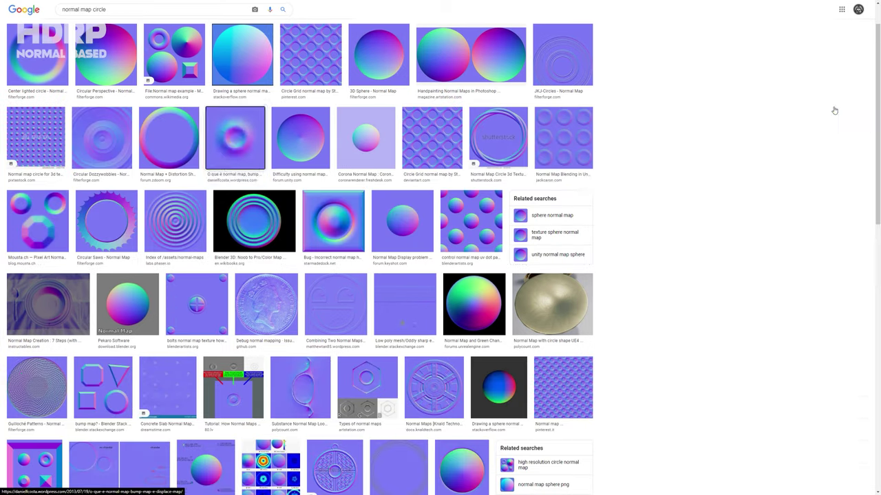
pyautogui.rightClick(732, 124)
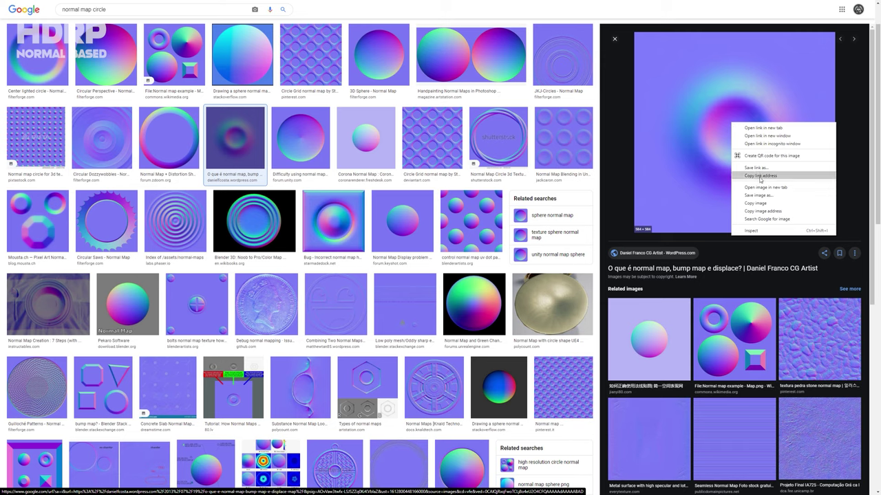
pyautogui.click(758, 196)
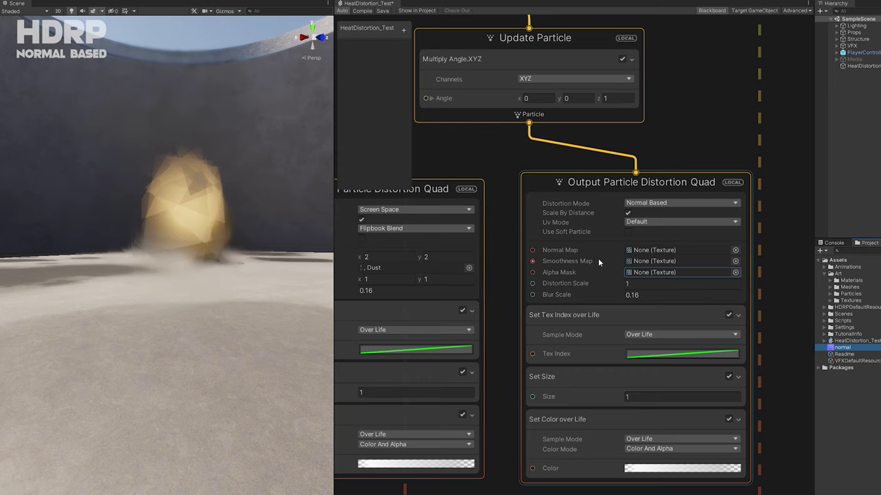
# Step: Assign the "normal" texture to the Smoothness Map of the Normal Based Output Particle Distortion Quad
pyautogui.click(598, 258)
pyautogui.click(734, 261)
pyautogui.write('norml')
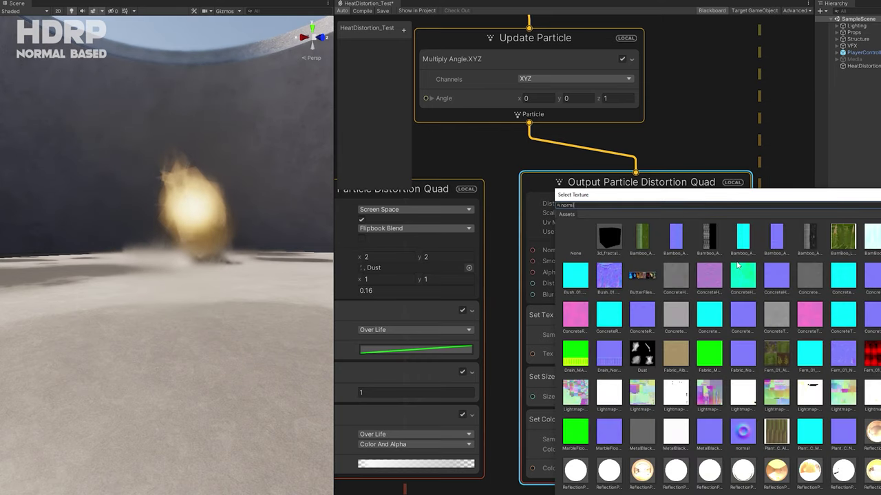
pyautogui.press('BackSpace')
pyautogui.write('al')
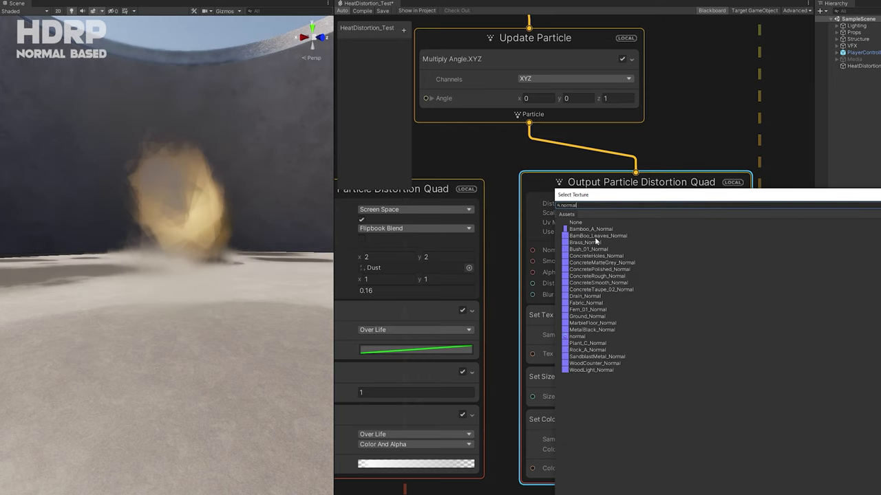
pyautogui.click(577, 337)
pyautogui.doubleClick(584, 337)
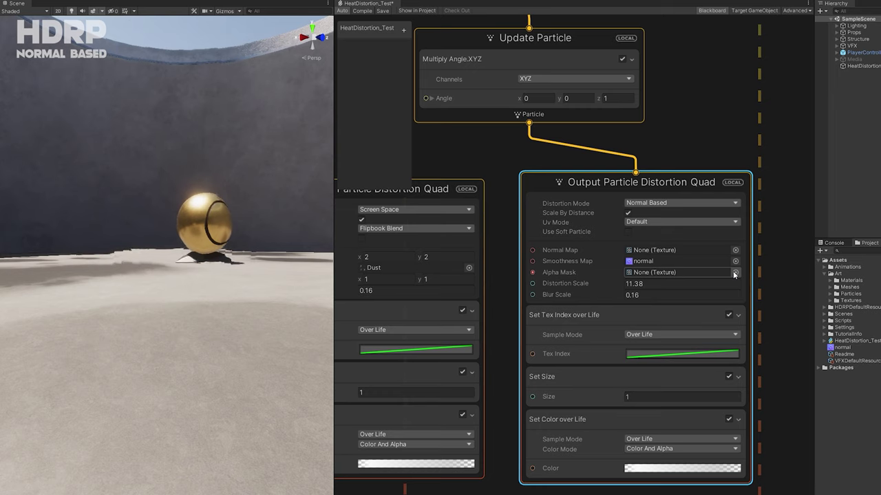
# Step: Assign the Default-Particle texture as the Alpha Mask of the Normal Based distortion output
pyautogui.click(820, 273)
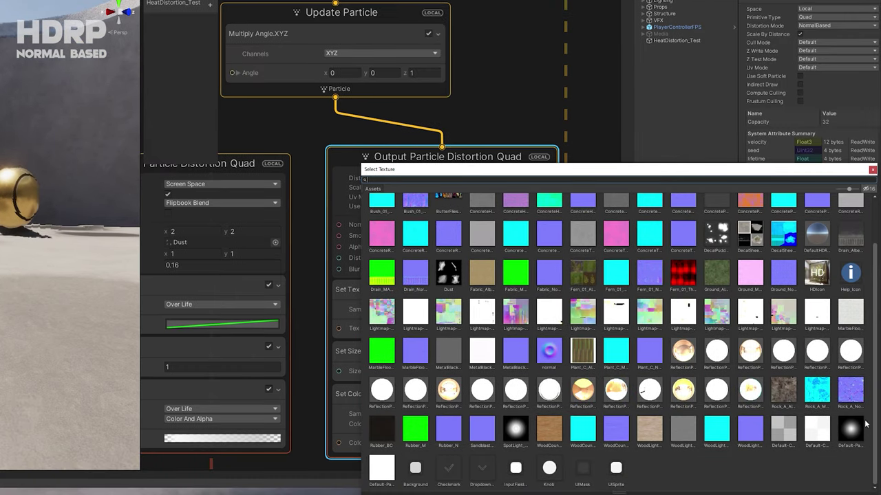
pyautogui.click(849, 430)
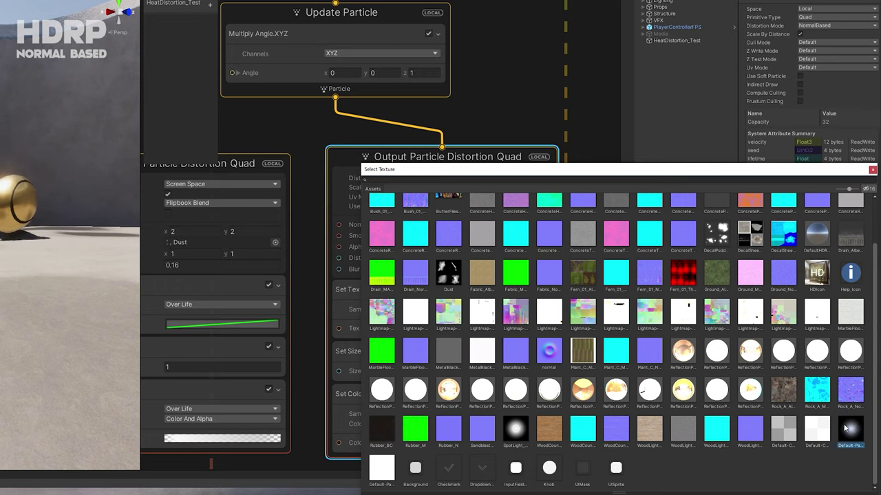
pyautogui.doubleClick(849, 430)
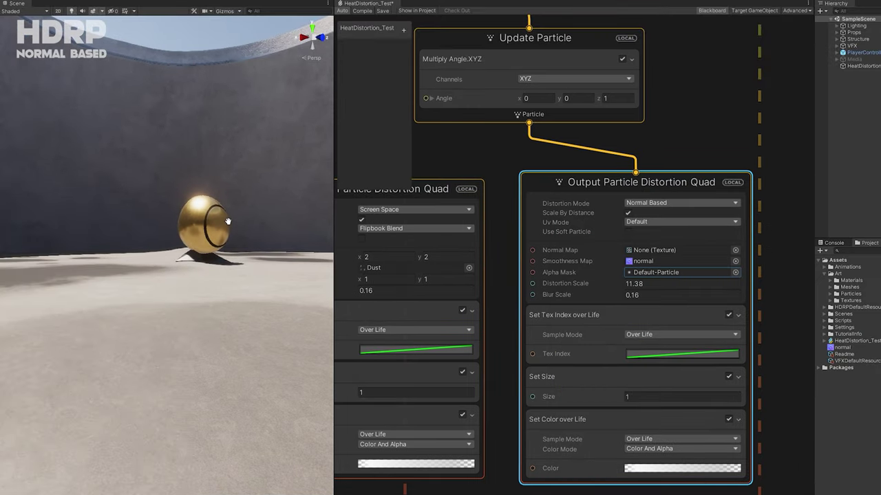
pyautogui.moveTo(232, 239); pyautogui.dragTo(260, 210, button='right')
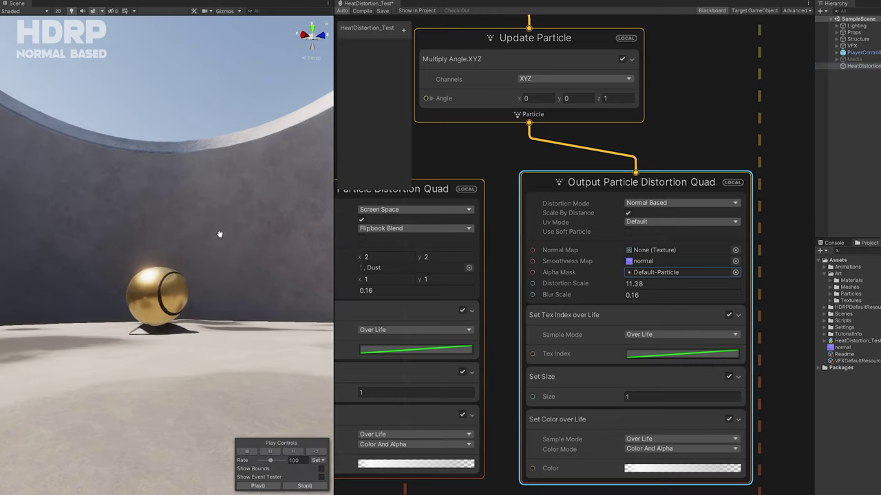
pyautogui.moveTo(179, 280); pyautogui.dragTo(180, 318, button='right')
pyautogui.press('e')
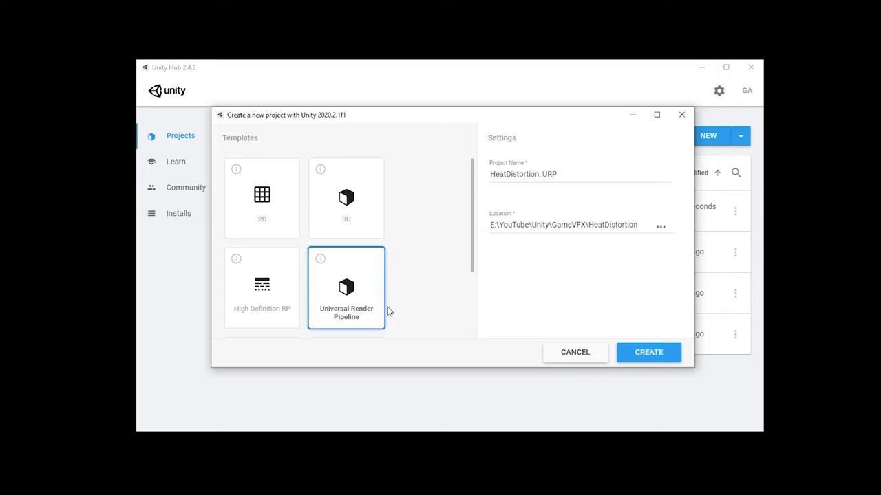
# Step: Create the HeatDistortion_URP project with the Universal Render Pipeline template
pyautogui.click(646, 354)
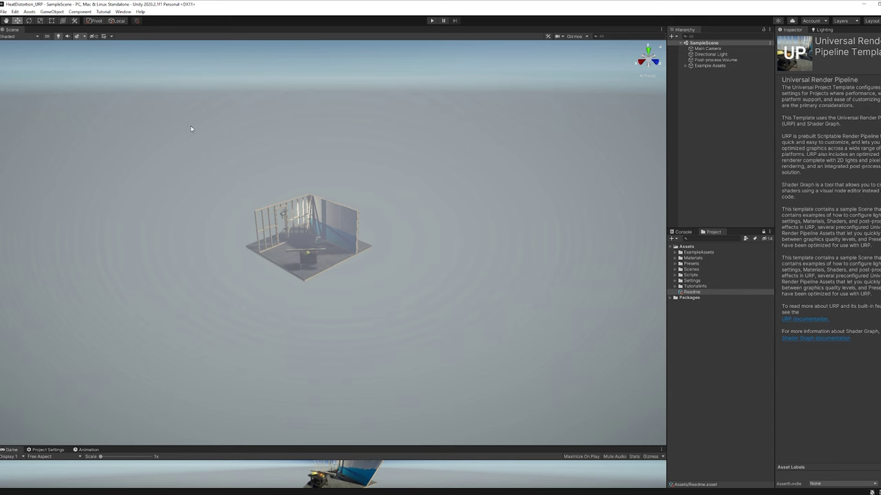
# Step: Install the Visual Effect Graph package from the Unity Registry and check that Shader Graph is installed as well
pyautogui.click(123, 12)
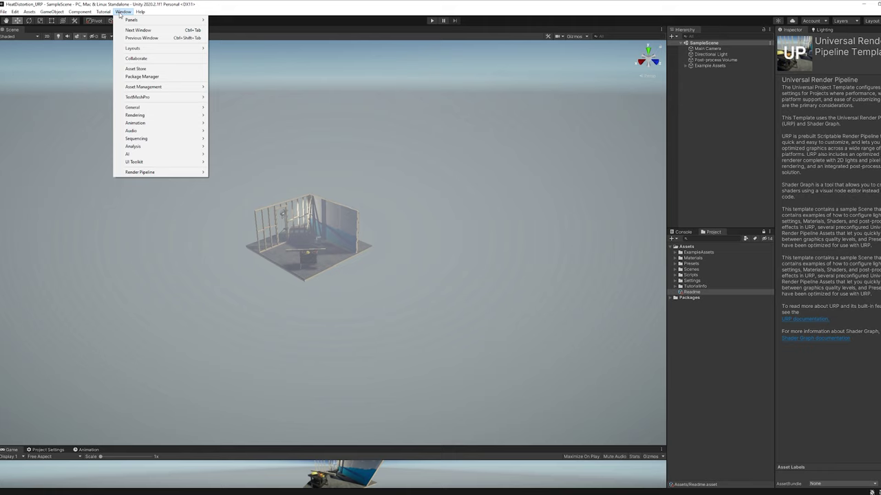
pyautogui.click(140, 77)
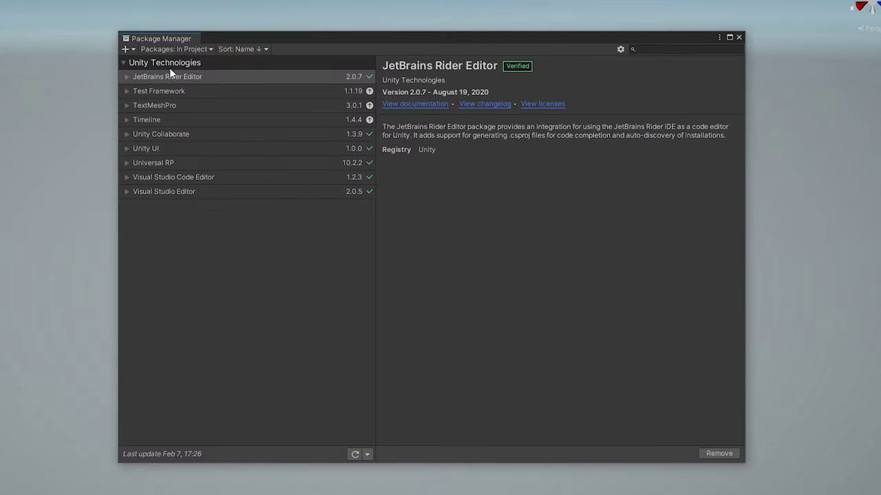
pyautogui.click(176, 49)
pyautogui.click(182, 62)
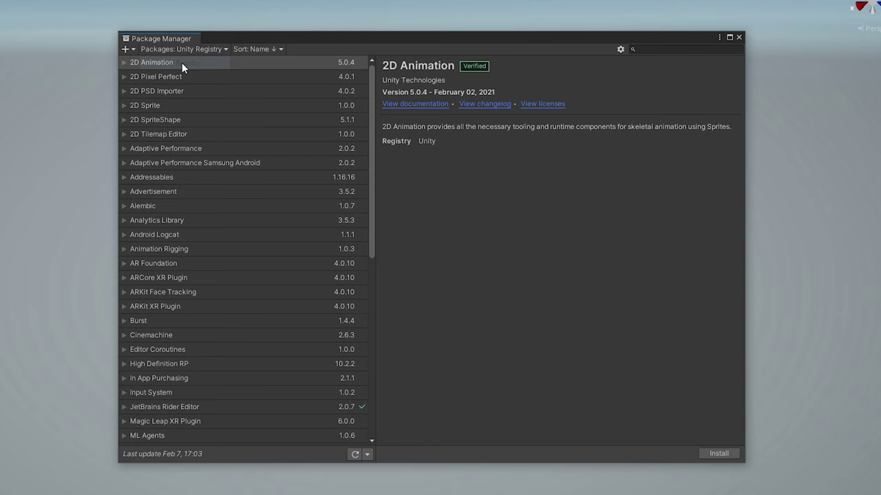
pyautogui.scroll(-5, 165, 378)
pyautogui.scroll(-5, 165, 376)
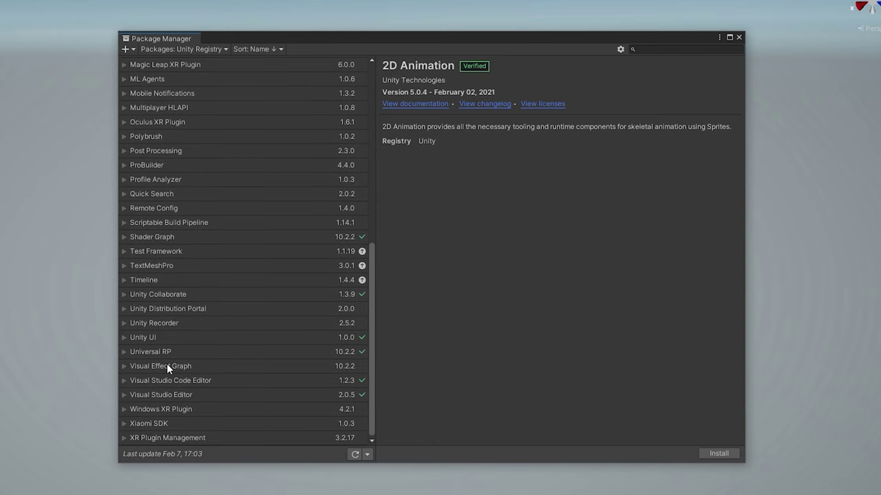
pyautogui.click(213, 367)
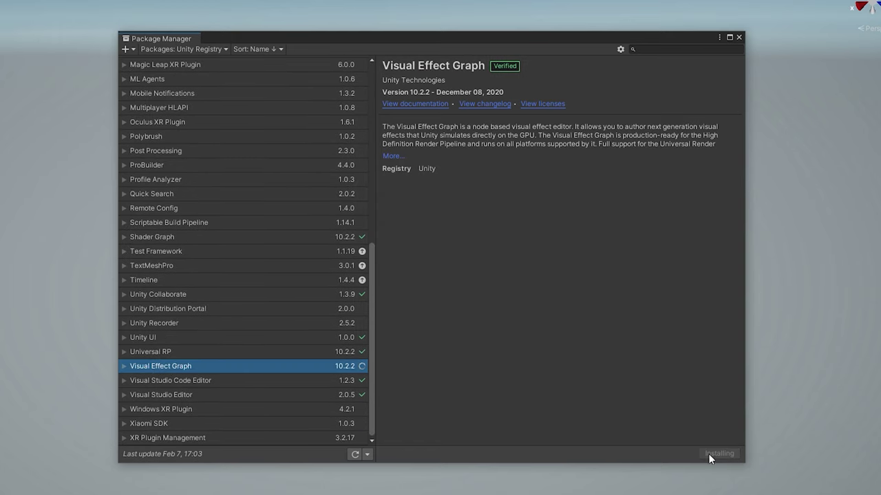
pyautogui.click(231, 237)
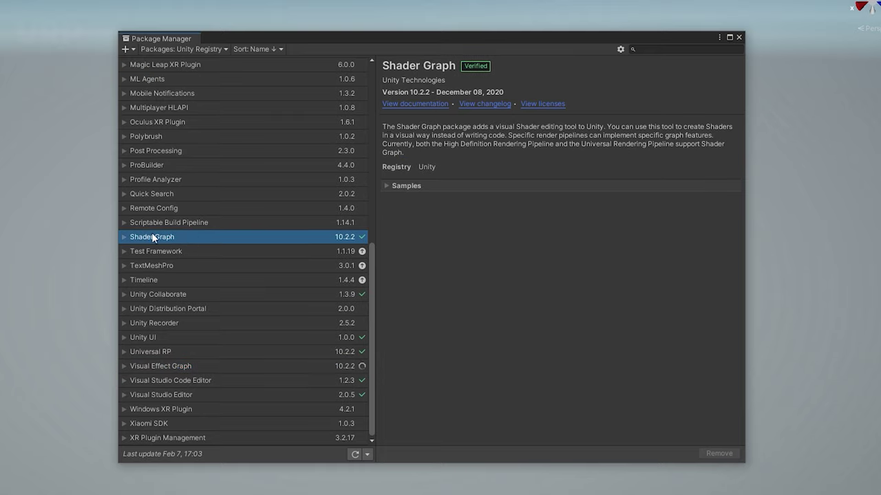
pyautogui.click(175, 368)
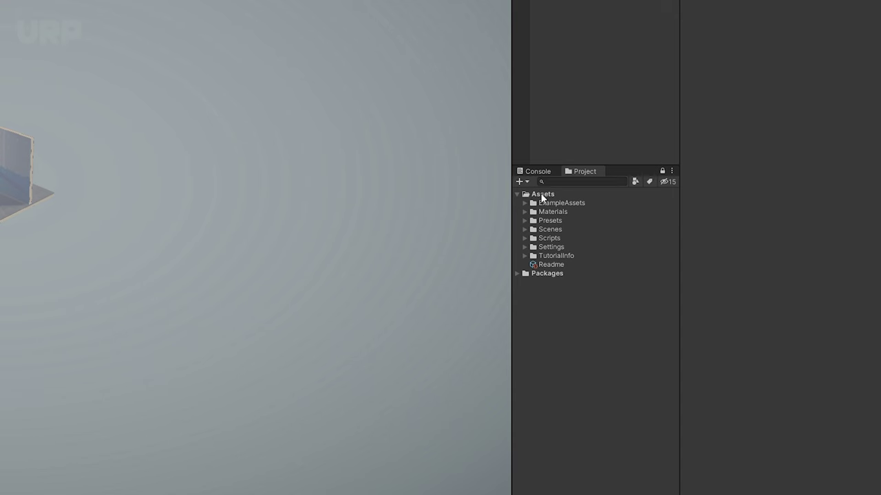
# Step: Create a Blank Shader Graph in Assets, name it HeatDistortion_Unlit, and open it for editing
pyautogui.click(542, 195)
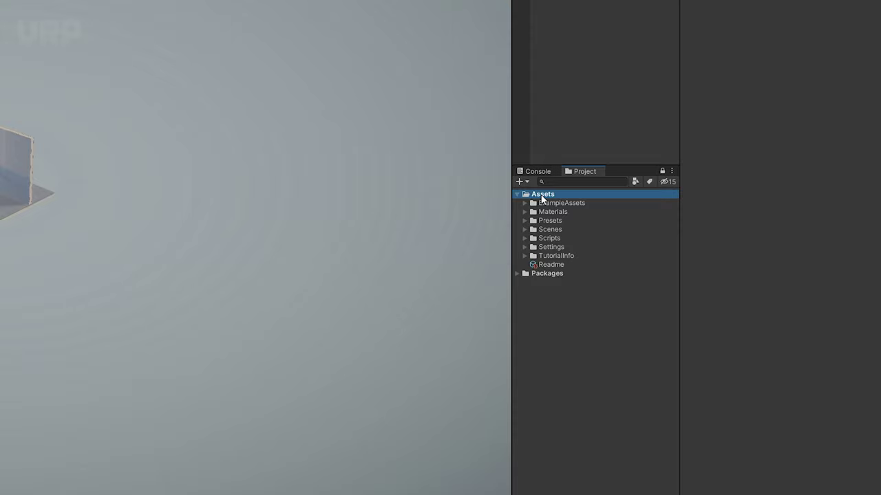
pyautogui.rightClick(542, 196)
pyautogui.moveTo(570, 201)
pyautogui.moveTo(735, 141)
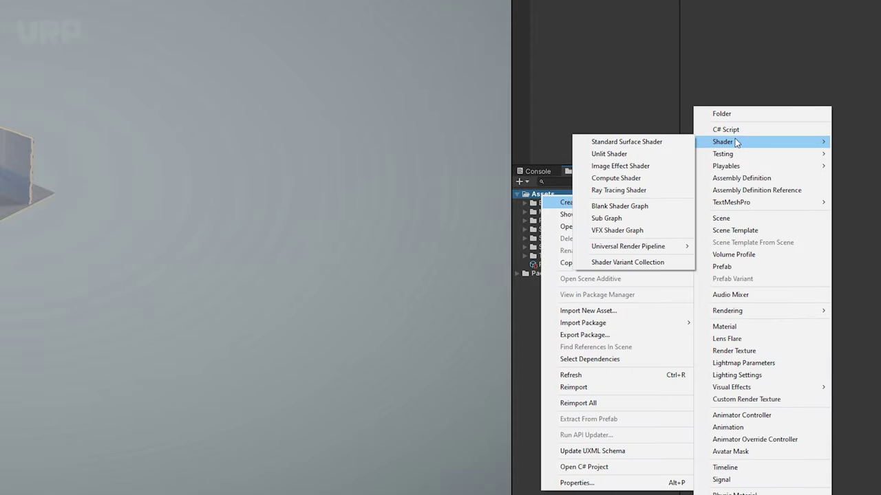
pyautogui.click(607, 206)
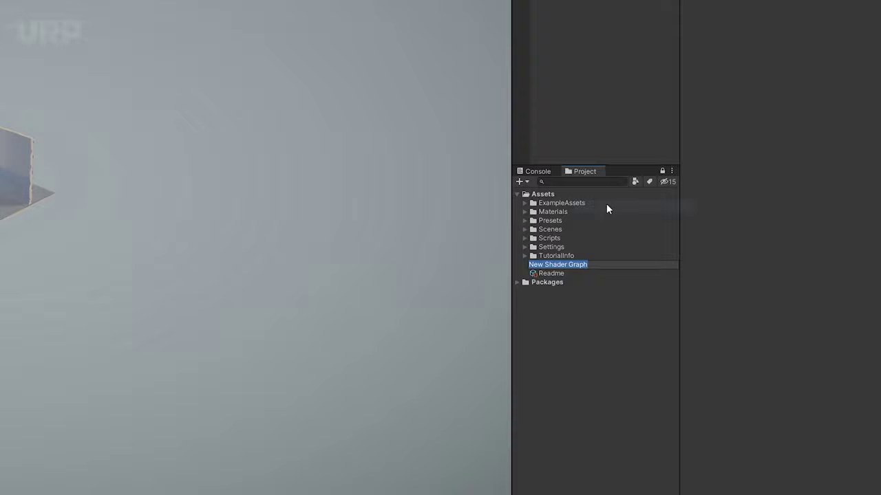
pyautogui.write('HeatDistortion_')
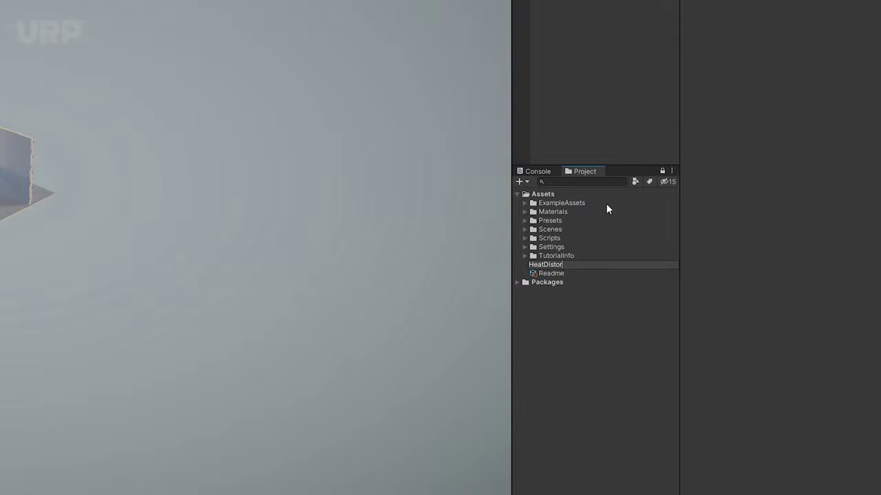
pyautogui.write('Unlit')
pyautogui.press('Return')
pyautogui.doubleClick(574, 265)
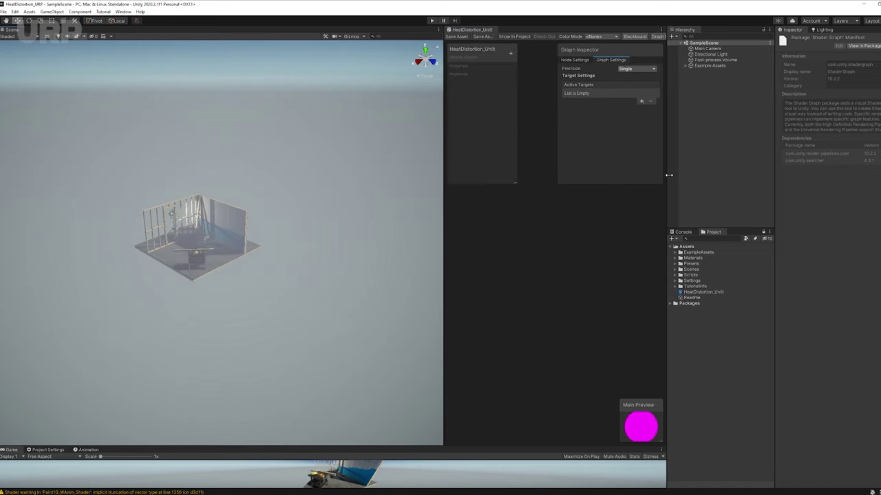
# Step: Widen the shader graph editor so it takes up most of the workspace beside a narrow scene view
pyautogui.moveTo(668, 174); pyautogui.dragTo(730, 176)
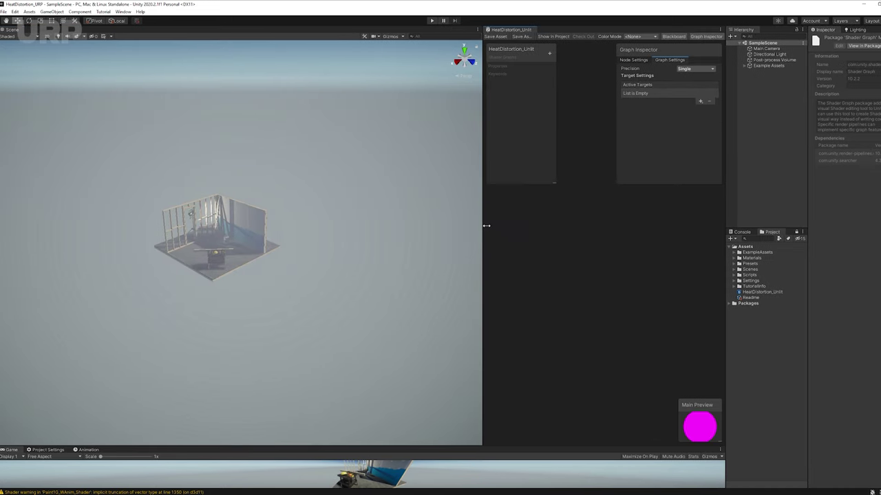
pyautogui.moveTo(486, 226); pyautogui.dragTo(173, 226)
pyautogui.scroll(8, 131, 257)
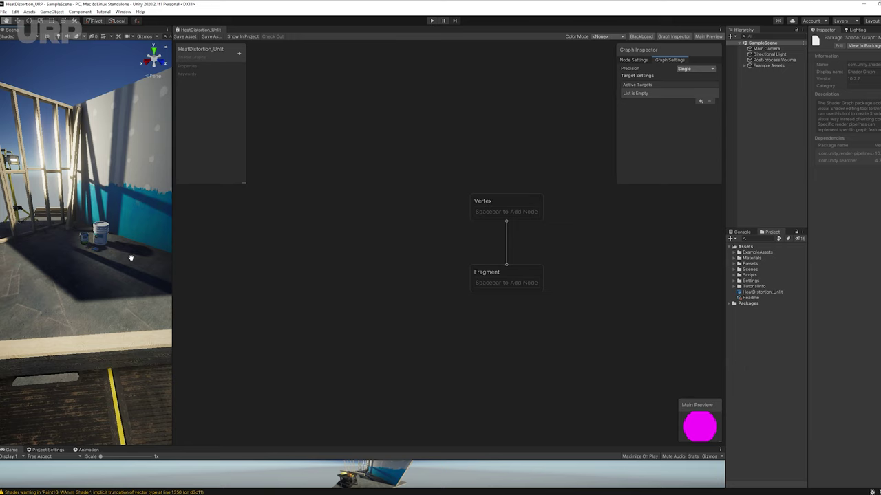
pyautogui.scroll(-1, 129, 255)
pyautogui.moveTo(445, 200); pyautogui.dragTo(434, 223, button='middle')
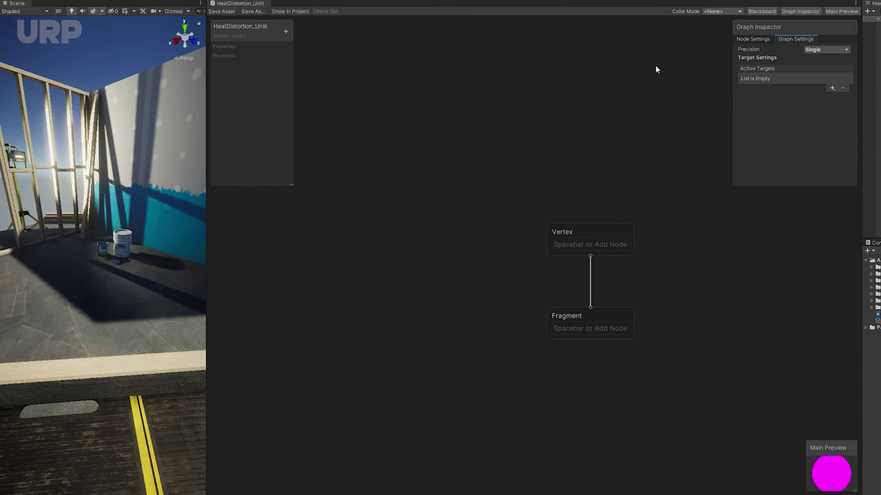
# Step: Add Universal as the active target in the Graph Settings of HeatDistortion_Unlit
pyautogui.moveTo(754, 28); pyautogui.dragTo(759, 30)
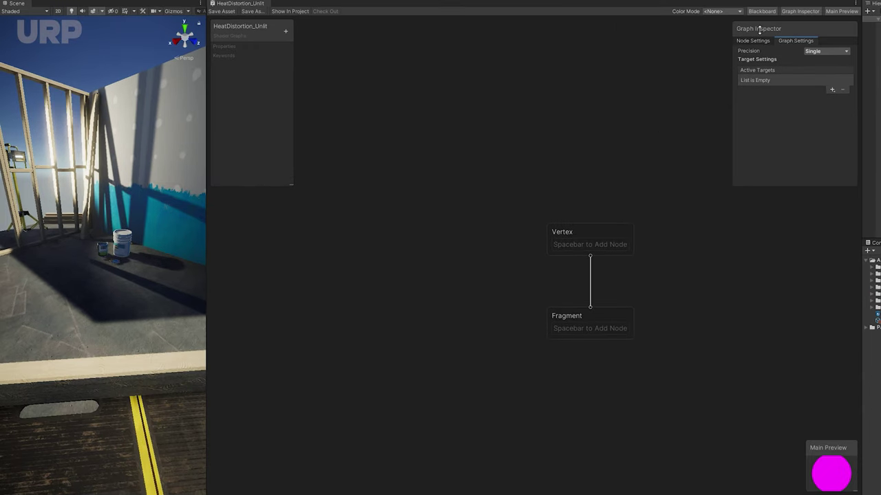
pyautogui.click(796, 14)
pyautogui.click(796, 14)
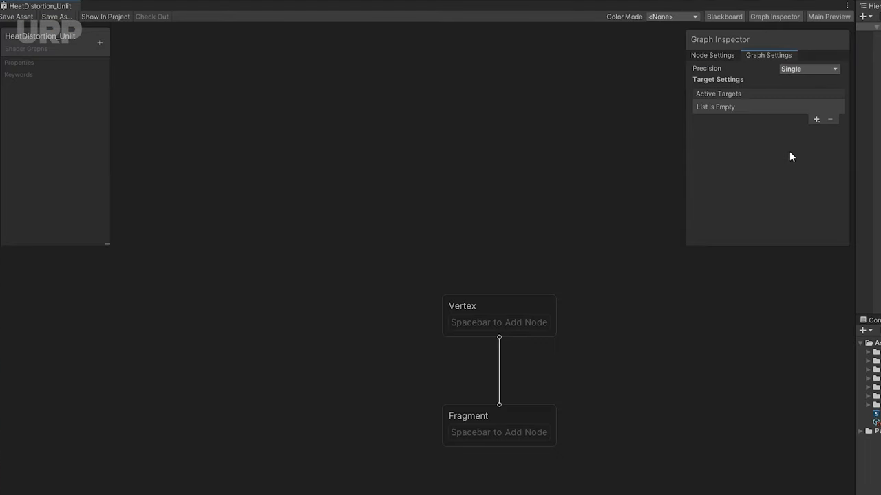
pyautogui.click(816, 119)
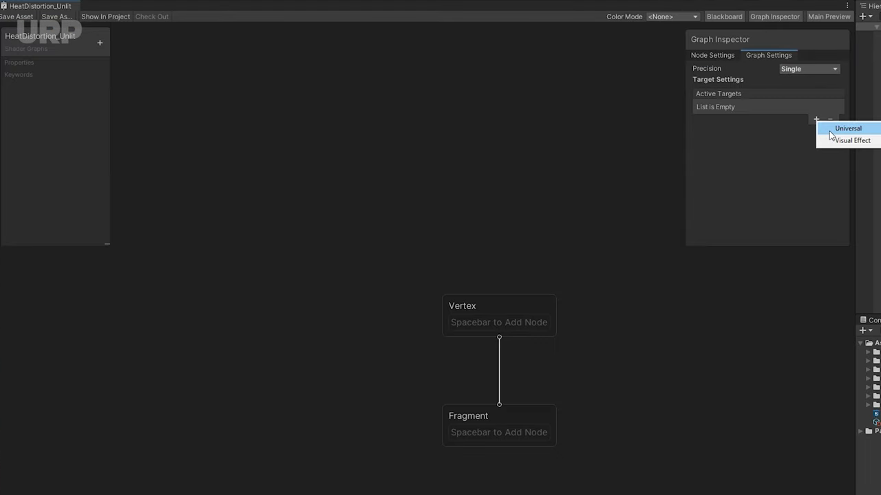
pyautogui.click(831, 130)
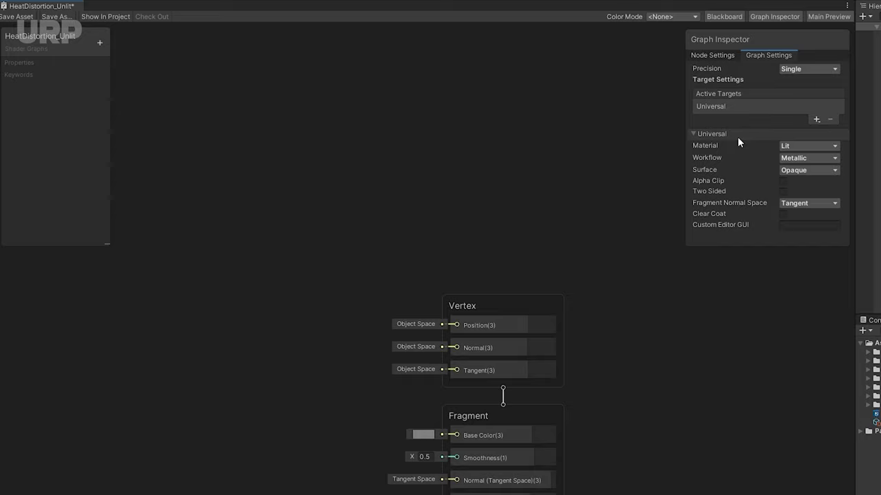
# Step: Set the Universal target's Material to Unlit and Surface to Transparent, and enable Two Sided
pyautogui.click(784, 146)
pyautogui.click(807, 196)
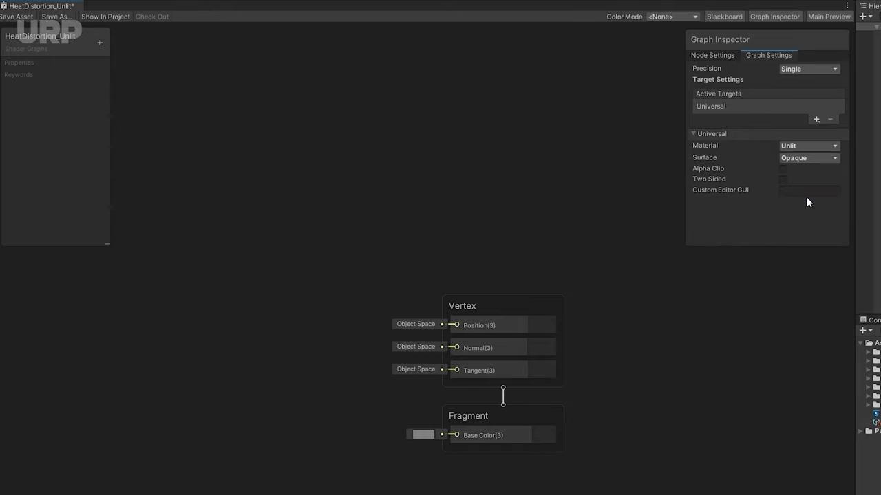
pyautogui.click(801, 160)
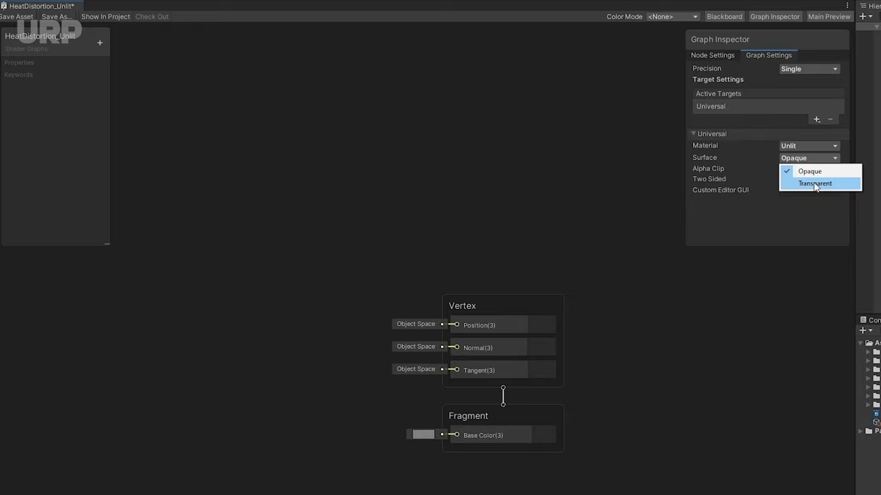
pyautogui.click(815, 183)
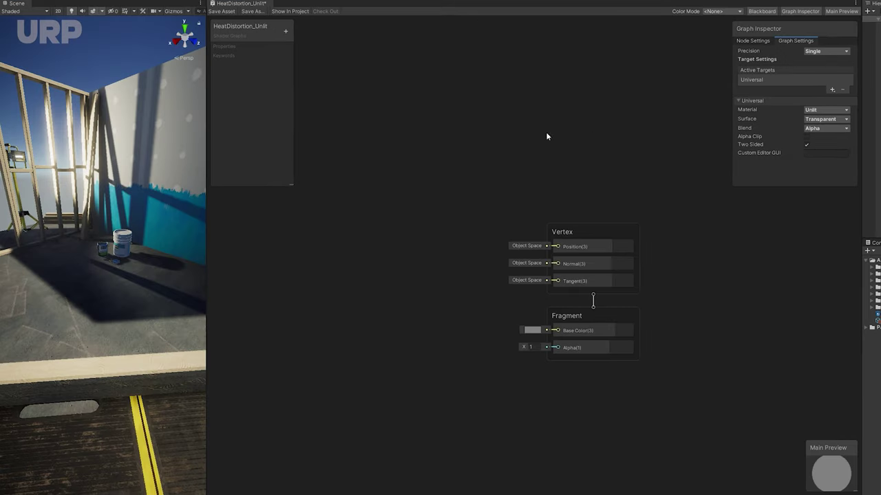
# Step: Add a Scene Color node to the HeatDistortion_Unlit graph
pyautogui.moveTo(169, 257); pyautogui.dragTo(374, 210, button='middle')
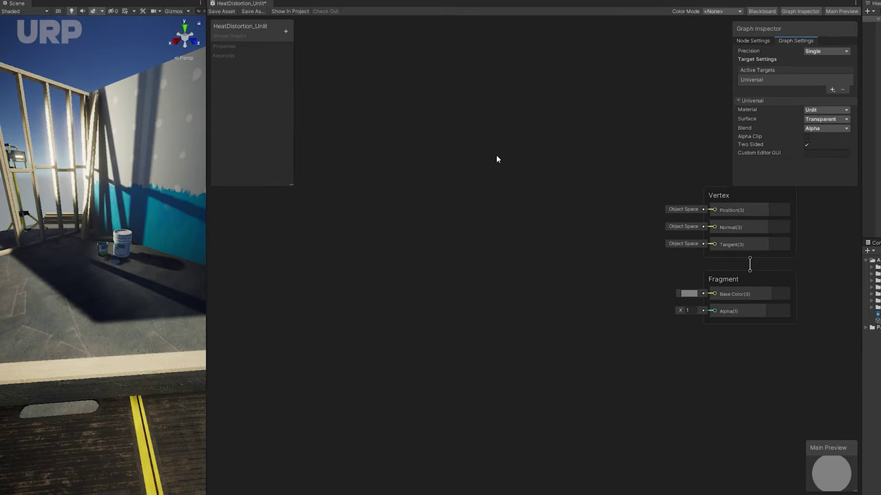
pyautogui.press('space')
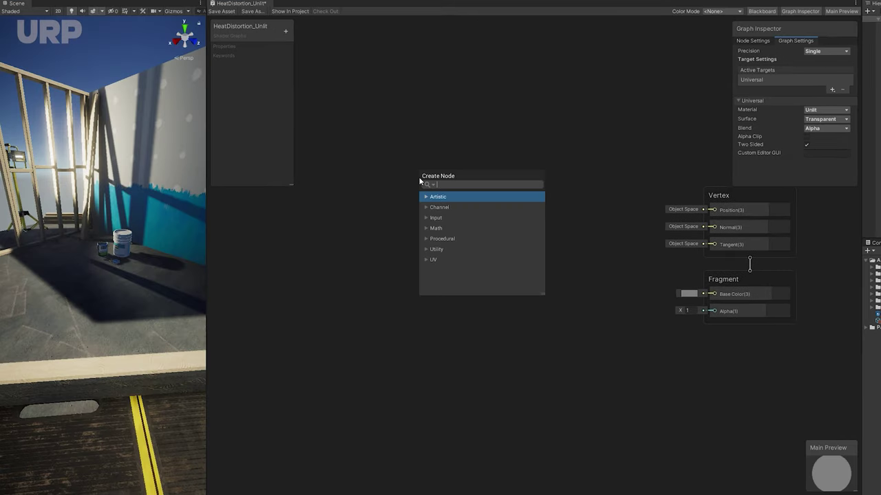
pyautogui.write('scene')
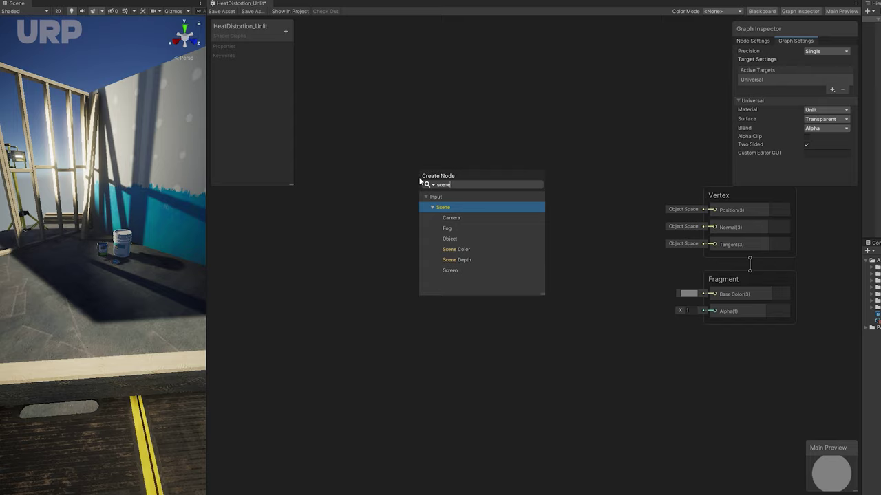
pyautogui.press('Down')
pyautogui.press('Down')
pyautogui.press('Down')
pyautogui.press('Down')
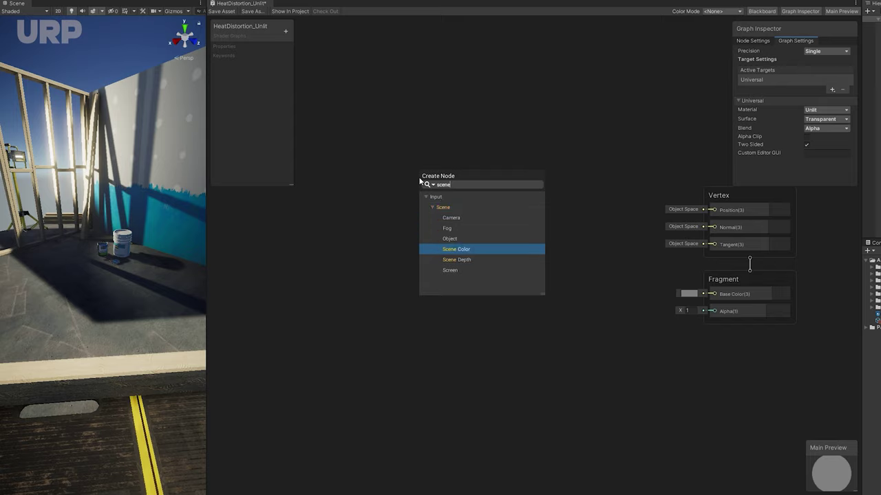
pyautogui.press('Return')
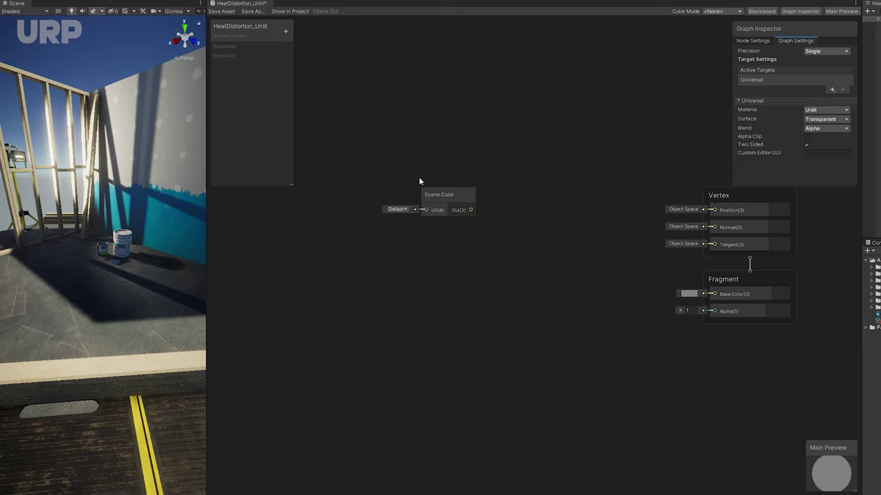
# Step: Place the Scene Color node beside the Fragment block, connect its output to Base Color, and save the graph
pyautogui.moveTo(433, 194); pyautogui.dragTo(714, 294)
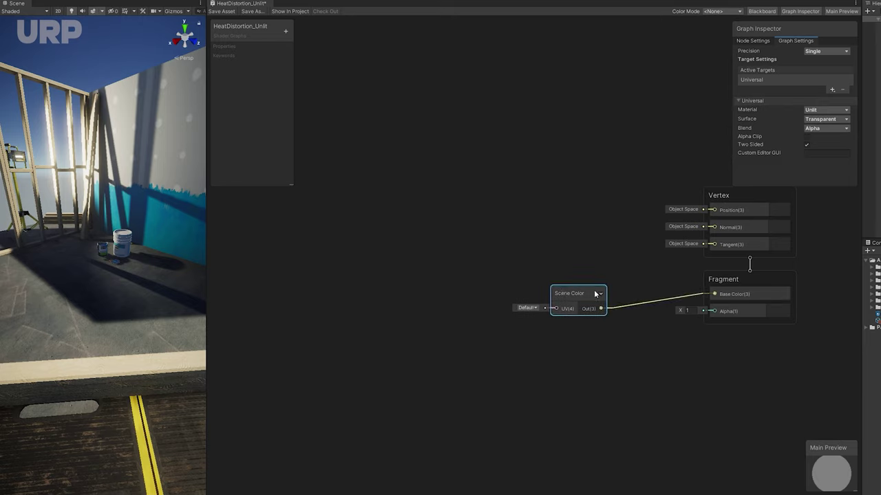
pyautogui.moveTo(596, 295); pyautogui.dragTo(622, 282)
pyautogui.click(222, 12)
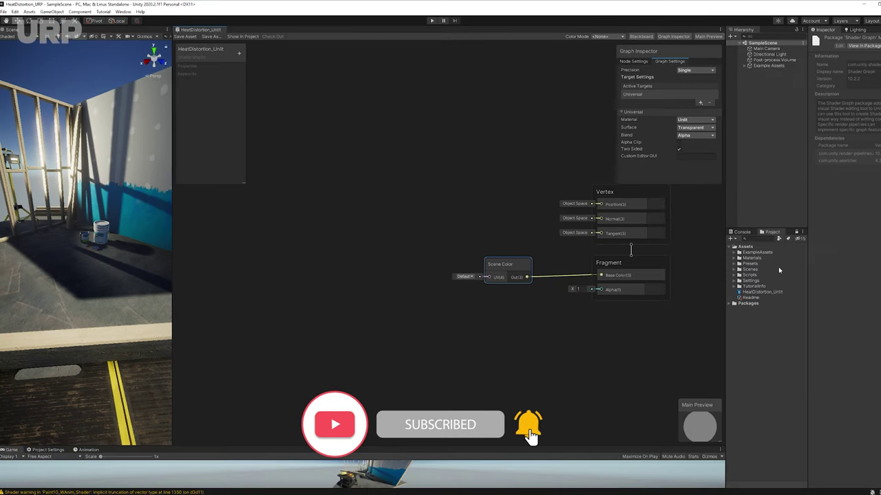
# Step: Create a material from the HeatDistortion_Unlit shader graph and name it HeatDistortion_Unlit
pyautogui.click(764, 293)
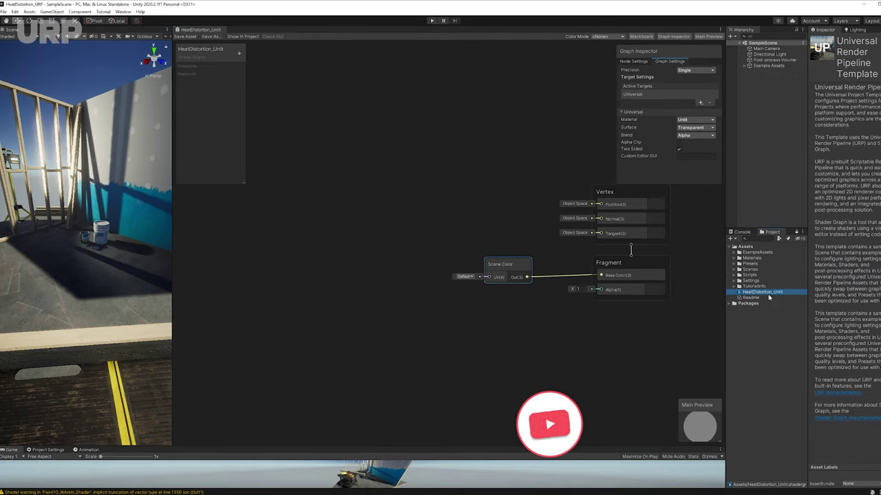
pyautogui.rightClick(777, 292)
pyautogui.moveTo(791, 298)
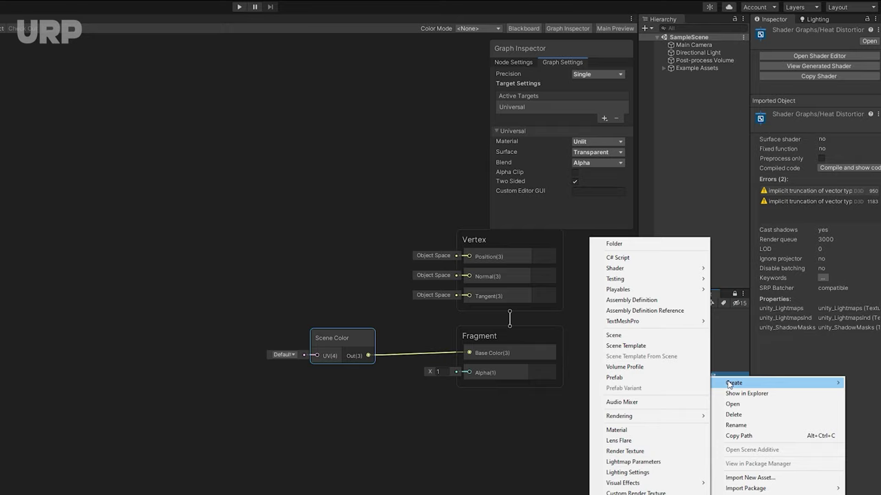
pyautogui.click(616, 430)
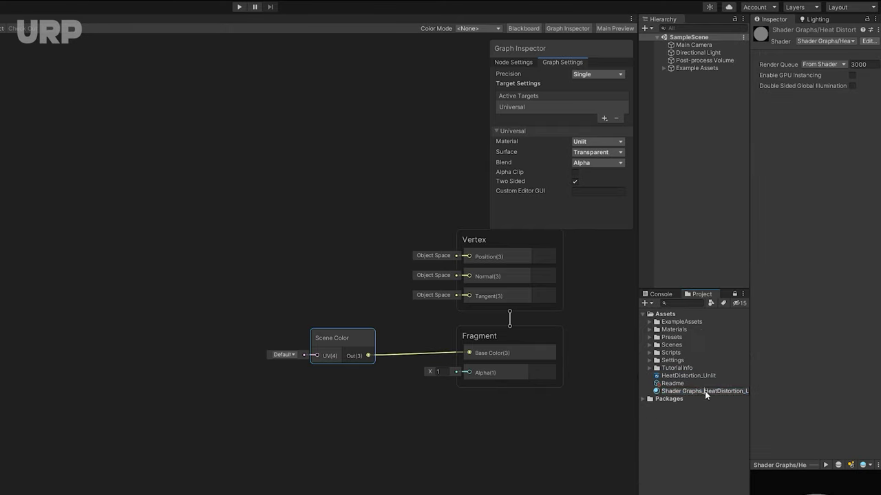
pyautogui.write('HeatDistortion_Unlit')
pyautogui.press('Return')
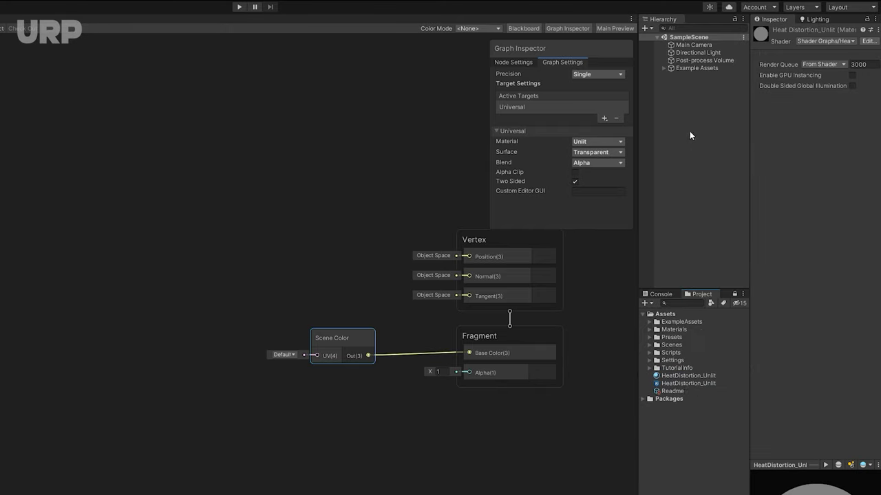
# Step: Add a Quad to the scene and move it up and sideways in front of the wooden wall frame
pyautogui.rightClick(686, 105)
pyautogui.moveTo(715, 230)
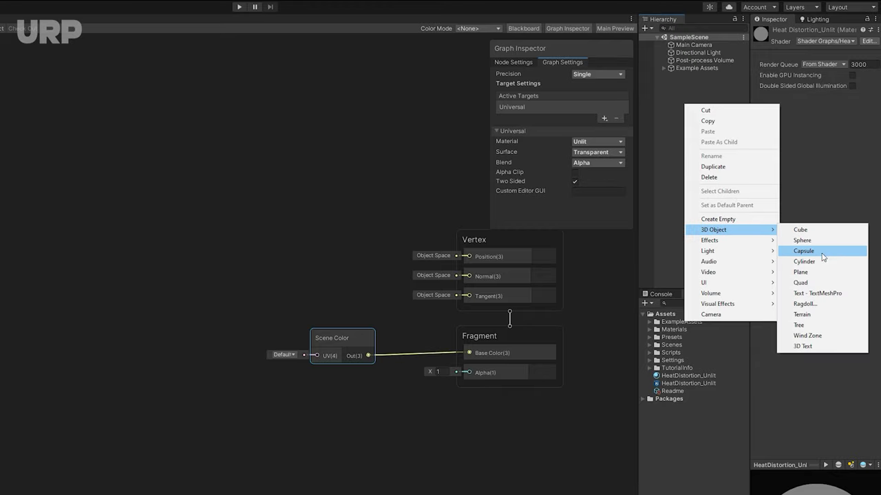
pyautogui.click(800, 282)
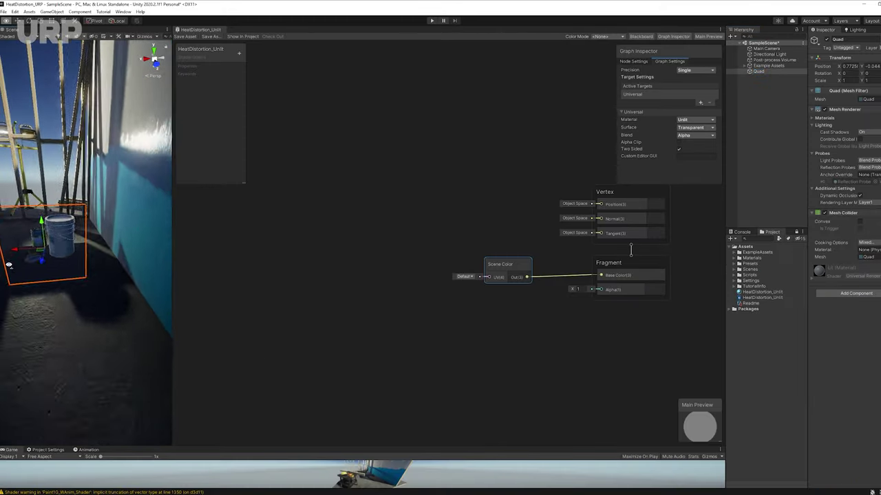
pyautogui.moveTo(9, 265); pyautogui.dragTo(2, 261, button='right')
pyautogui.moveTo(108, 235); pyautogui.dragTo(109, 166)
pyautogui.moveTo(84, 201); pyautogui.dragTo(15, 201)
pyautogui.moveTo(41, 176)
pyautogui.mouseDown(button='right')
pyautogui.moveTo(22, 170)
pyautogui.moveTo(31, 168)
pyautogui.mouseUp(button='right')
# Step: Widen the scene view and turn off the Selection Outline gizmo
pyautogui.moveTo(174, 219); pyautogui.dragTo(245, 214)
pyautogui.click(154, 35)
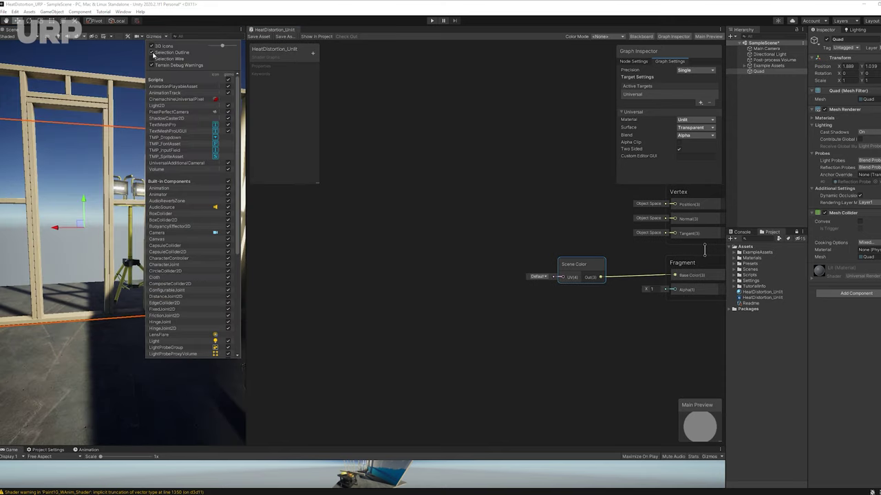
pyautogui.click(151, 52)
pyautogui.click(155, 35)
# Step: Assign the HeatDistortion_Unlit material to the Quad's Mesh Renderer
pyautogui.click(813, 118)
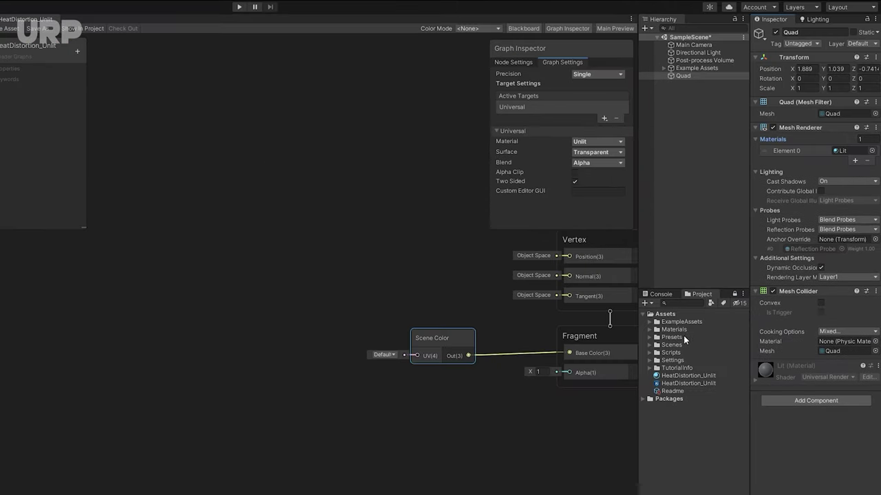
pyautogui.moveTo(687, 376); pyautogui.dragTo(843, 153)
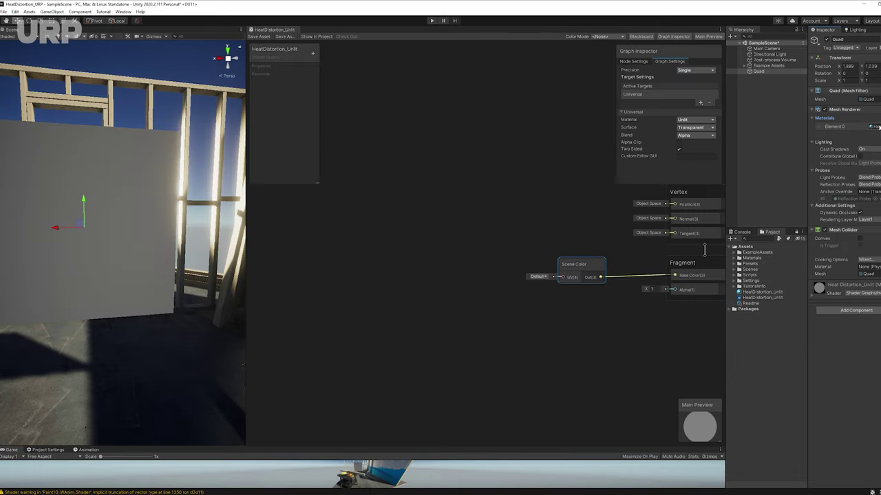
pyautogui.moveTo(106, 161); pyautogui.dragTo(135, 180, button='right')
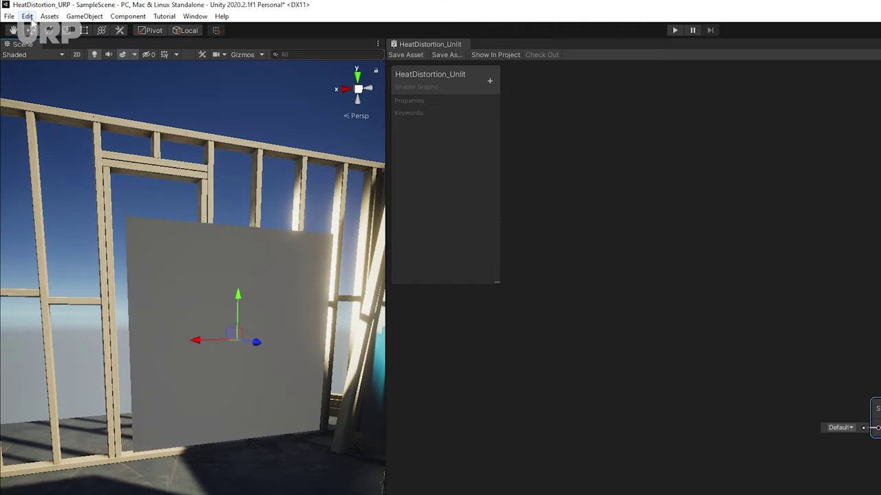
# Step: Open the Graphics project settings and locate the render pipeline asset in use
pyautogui.click(13, 12)
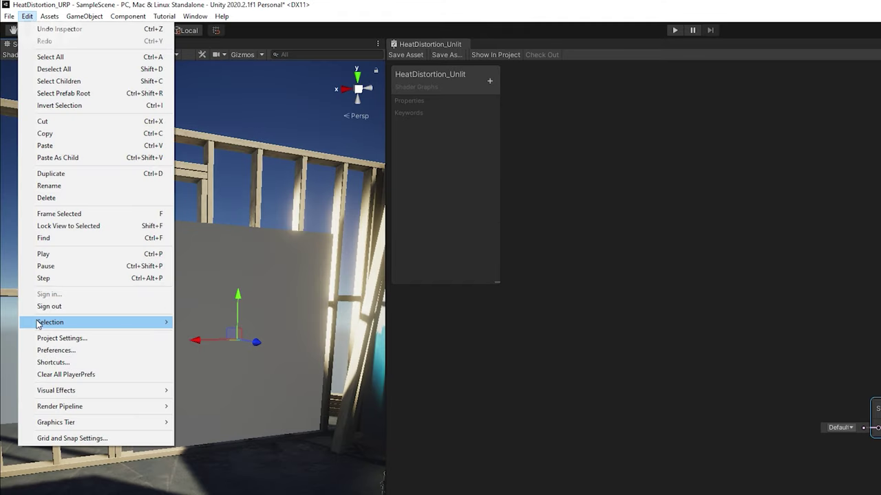
pyautogui.click(77, 339)
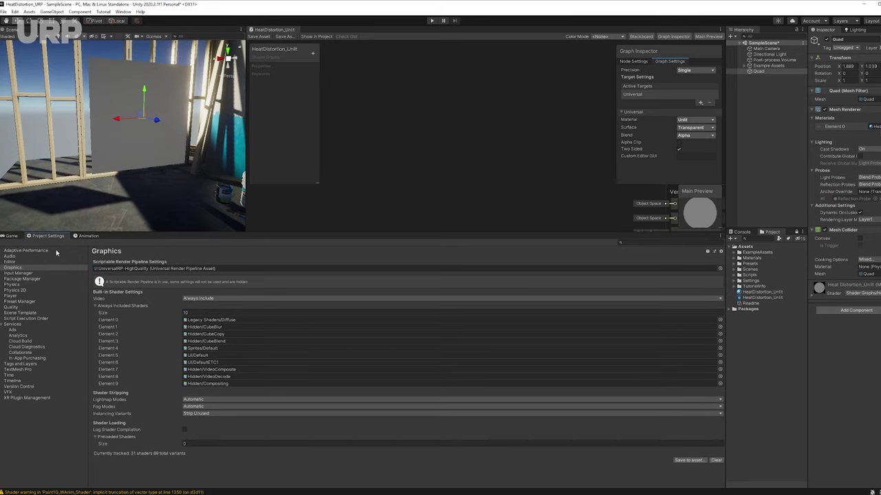
pyautogui.click(144, 270)
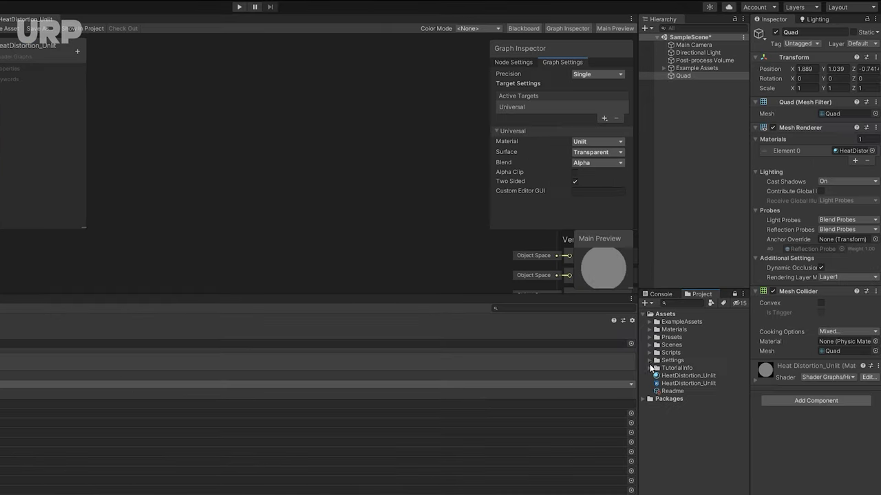
# Step: Enable Depth Texture and Opaque Texture in the General settings of the UniversalRP-HighQuality asset
pyautogui.click(734, 281)
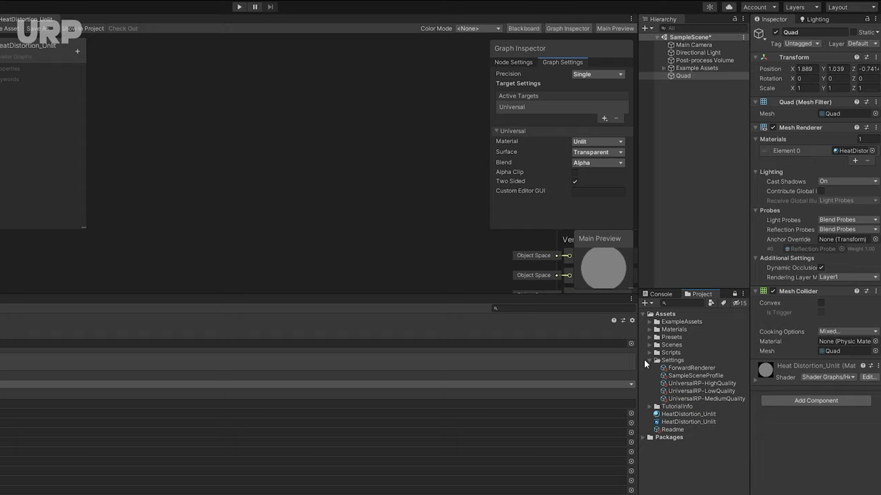
pyautogui.click(724, 383)
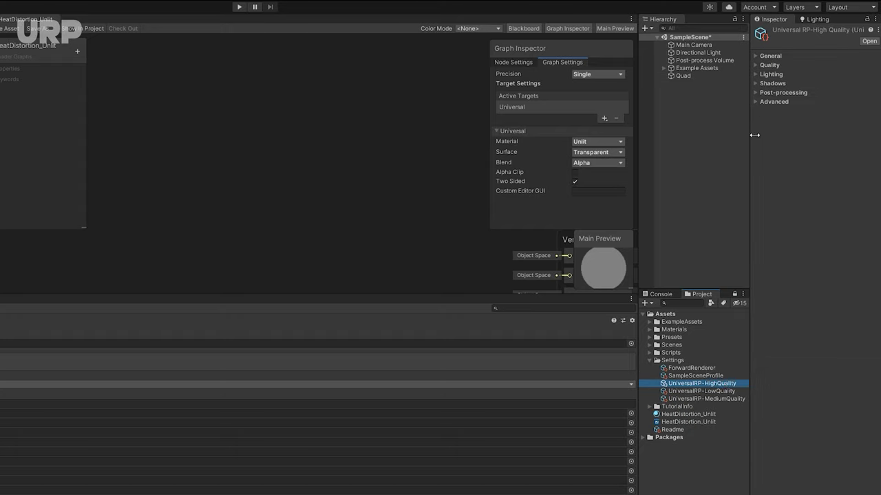
pyautogui.click(756, 56)
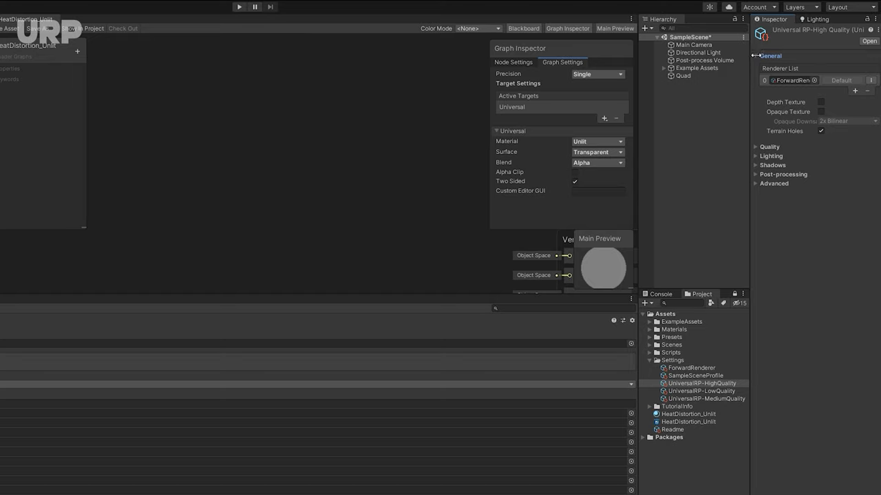
pyautogui.click(822, 101)
pyautogui.click(821, 112)
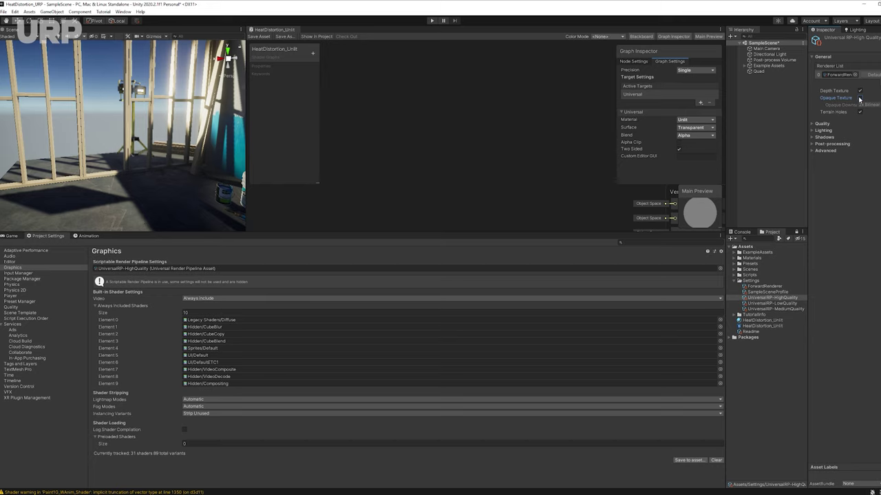
# Step: Switch from the project settings back to the Game view and shrink it to a thin strip below the shader graph
pyautogui.moveTo(163, 232); pyautogui.dragTo(55, 413)
pyautogui.click(11, 404)
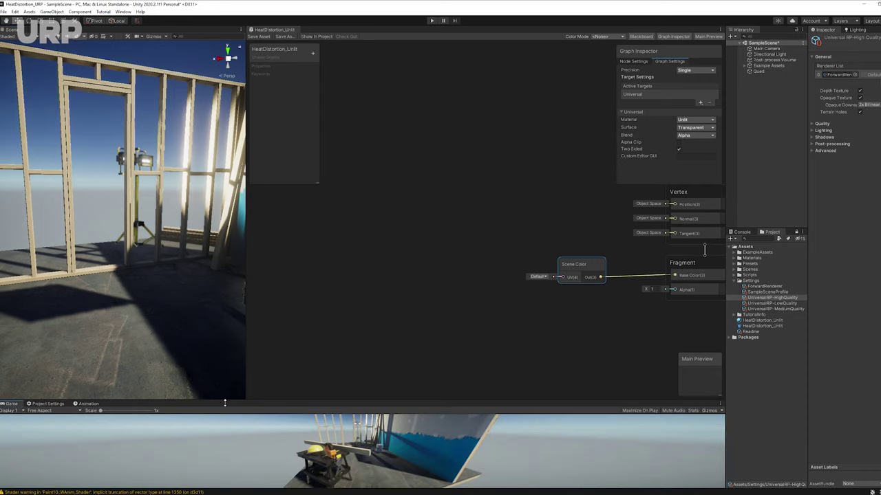
pyautogui.moveTo(225, 402); pyautogui.dragTo(224, 448)
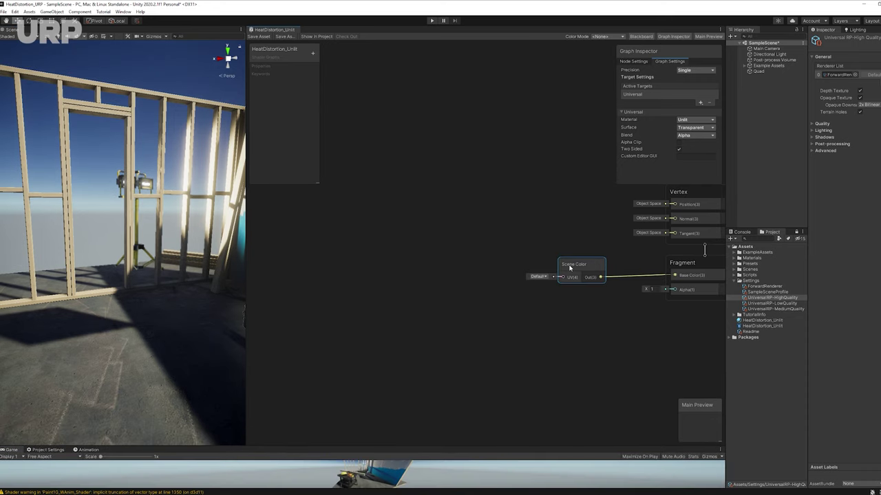
# Step: Add a Screen Position node feeding Scene Color's UV input, and save the graph
pyautogui.moveTo(575, 264); pyautogui.dragTo(581, 263)
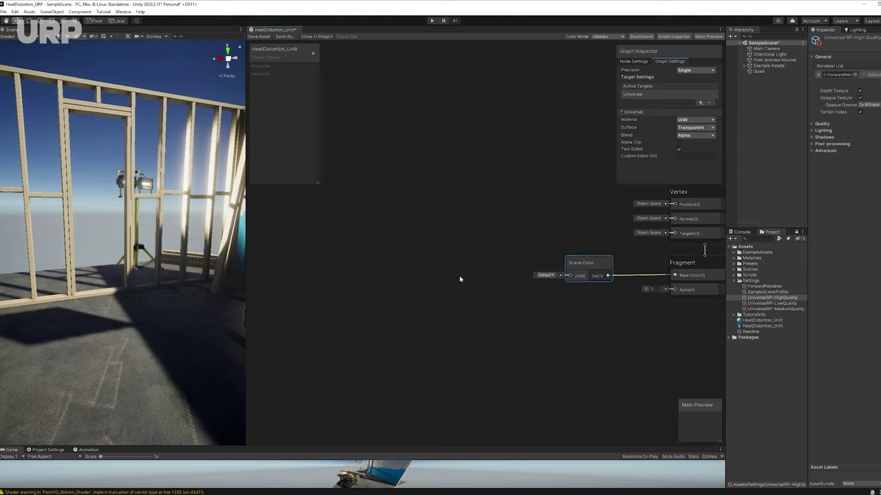
pyautogui.moveTo(569, 276)
pyautogui.mouseDown()
pyautogui.moveTo(382, 268)
pyautogui.moveTo(576, 278)
pyautogui.mouseUp()
pyautogui.write('screen')
pyautogui.doubleClick(472, 308)
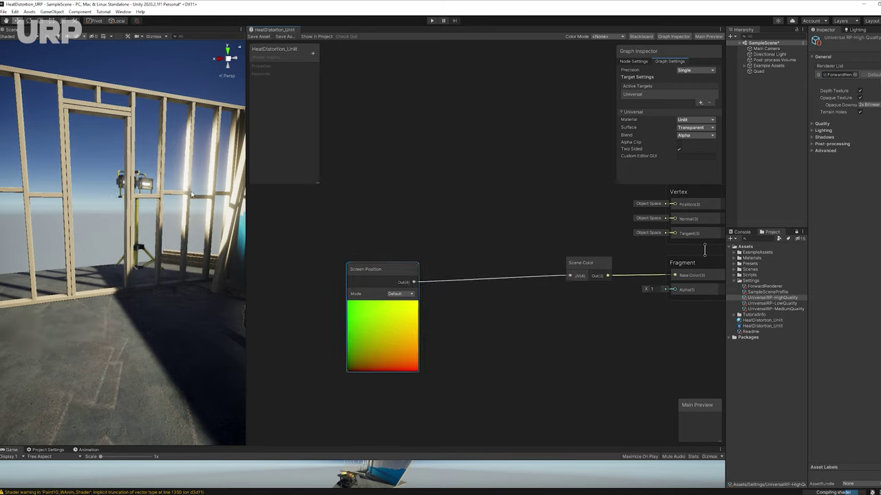
pyautogui.moveTo(93, 249); pyautogui.dragTo(83, 298, button='right')
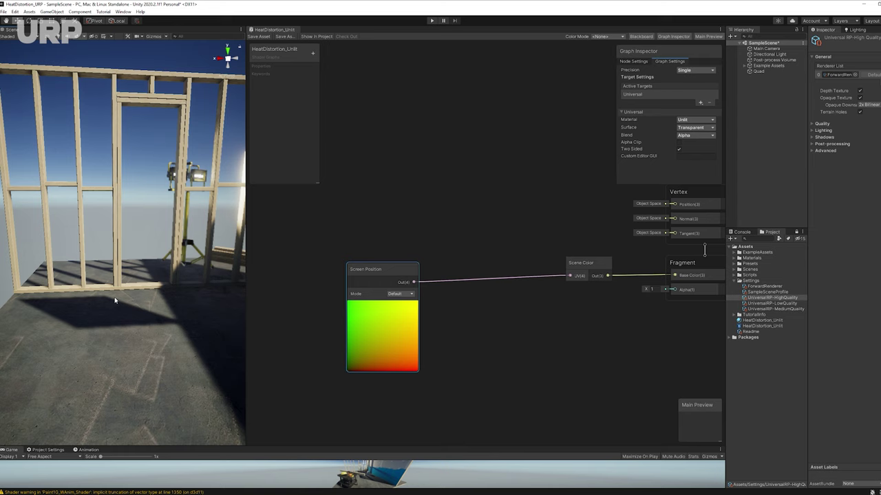
# Step: Turn off Cast Shadows, Light Probes, Reflection Probes and Dynamic Occlusion on the Quad's Mesh Renderer
pyautogui.click(759, 72)
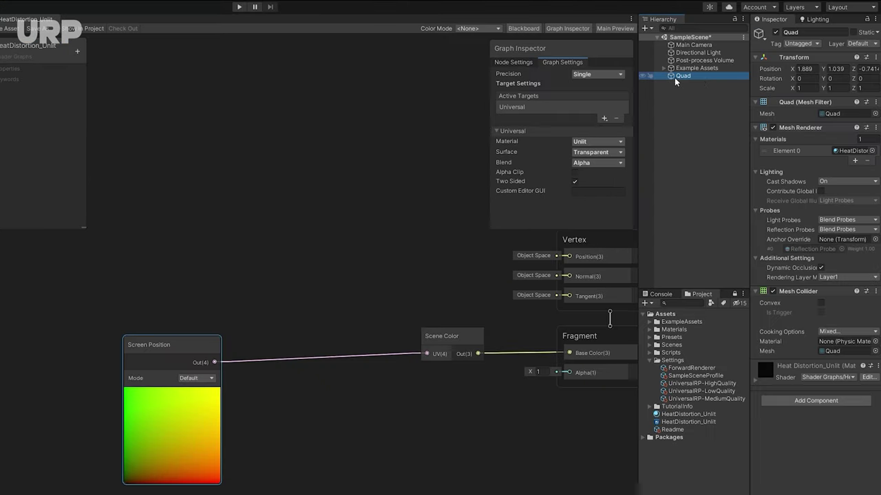
pyautogui.click(831, 180)
pyautogui.click(831, 192)
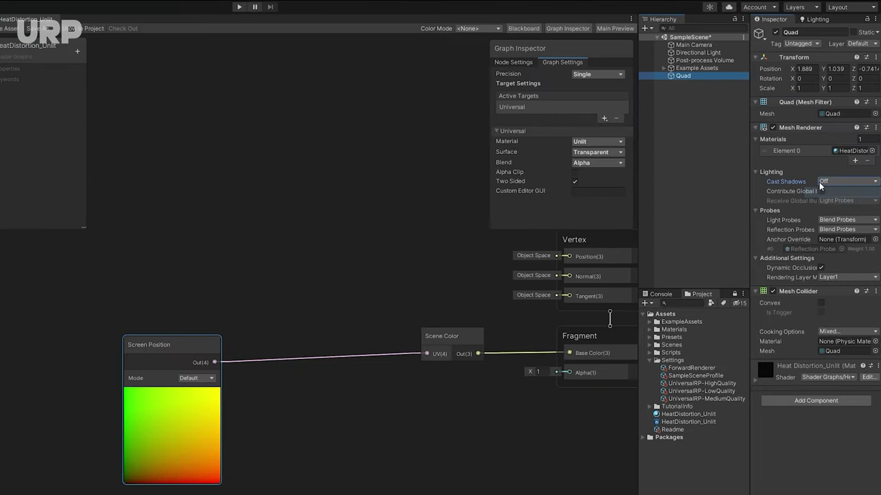
pyautogui.click(832, 220)
pyautogui.click(833, 228)
pyautogui.click(832, 229)
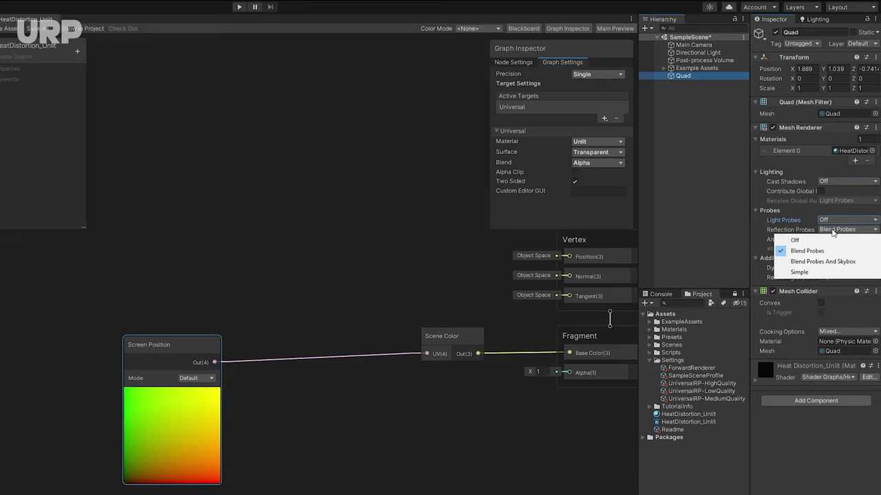
pyautogui.click(827, 239)
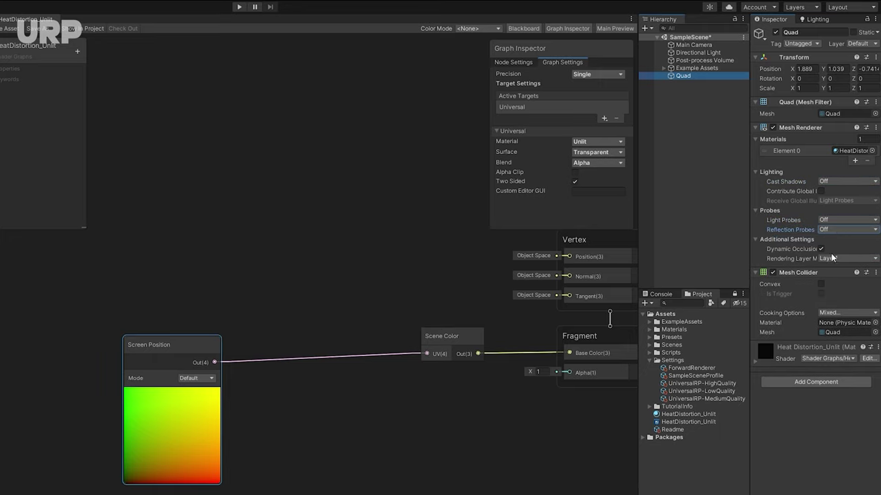
pyautogui.click(821, 249)
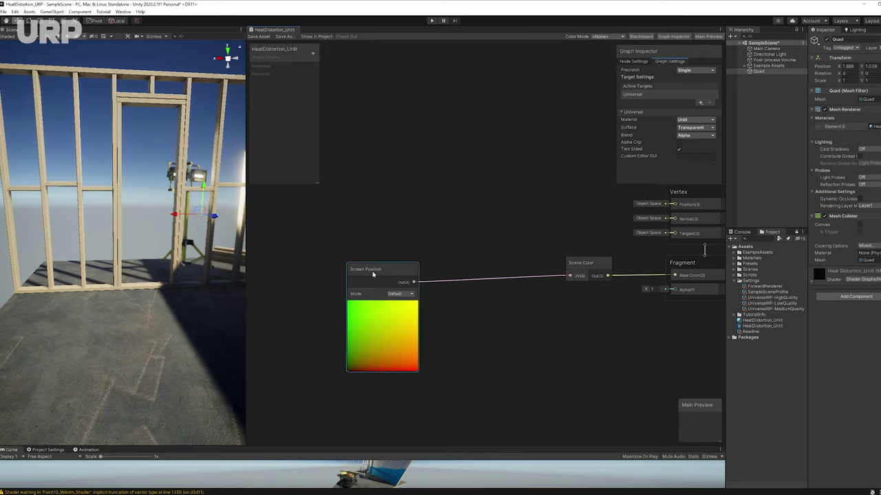
# Step: Move the Screen Position node farther from Scene Color to make room for more nodes between them
pyautogui.moveTo(373, 274); pyautogui.dragTo(386, 267)
pyautogui.moveTo(380, 229); pyautogui.dragTo(453, 216, button='middle')
pyautogui.moveTo(463, 251); pyautogui.dragTo(311, 251)
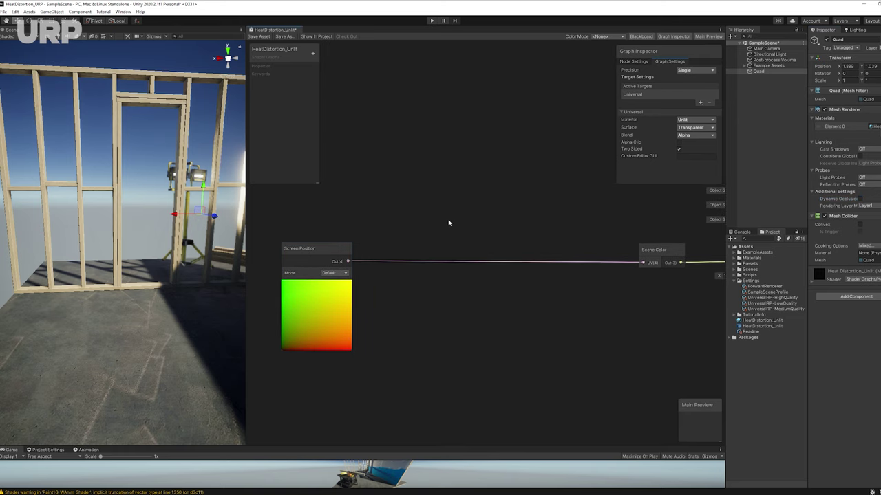
# Step: Add a Lerp node between the Screen Position and Scene Color nodes, just above their connection
pyautogui.press('space')
pyautogui.write('lerp')
pyautogui.press('Down')
pyautogui.press('Return')
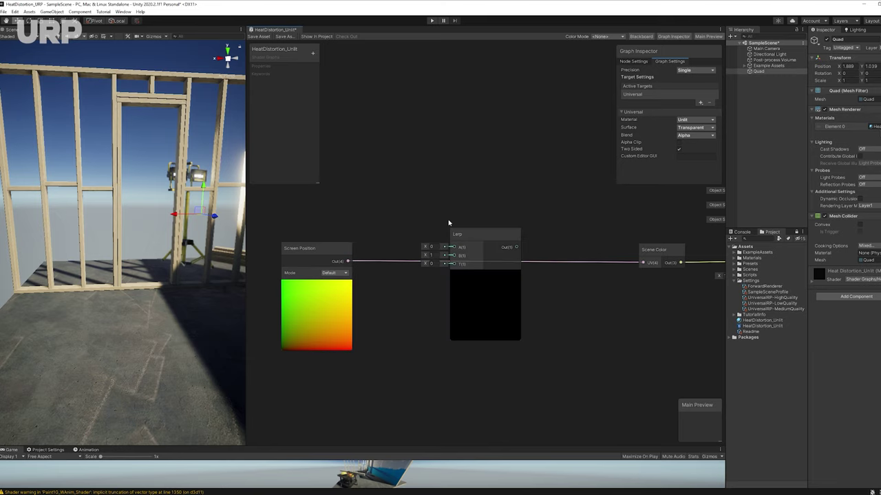
pyautogui.moveTo(477, 237); pyautogui.dragTo(497, 178)
# Step: Vary the Lerp node's T value to preview the blend, and reset it to 0
pyautogui.moveTo(556, 212); pyautogui.dragTo(585, 201)
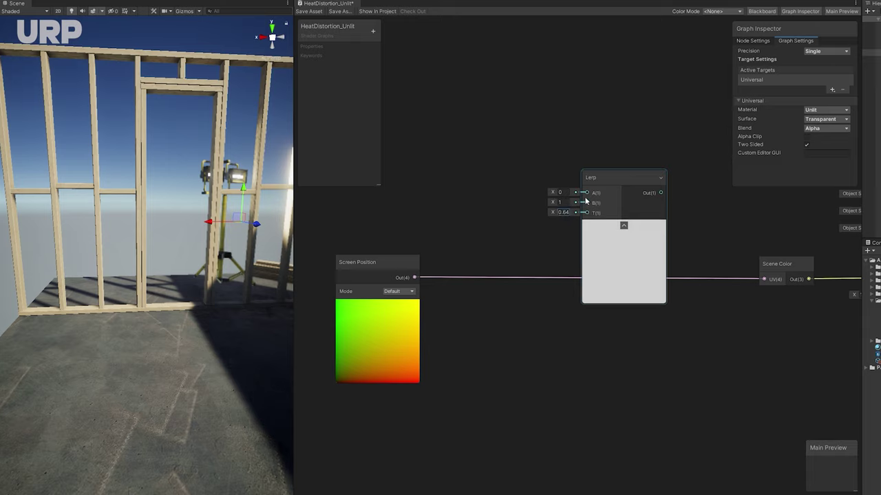
pyautogui.click(569, 218)
pyautogui.write('0')
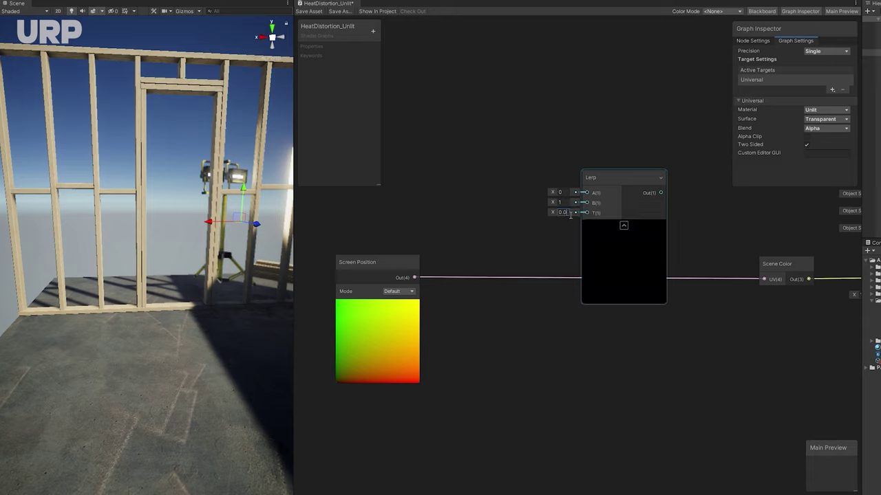
# Step: Wire Screen Position into Lerp's A input and Lerp's output into Scene Color's UV, with Lerp in line between them
pyautogui.moveTo(616, 185); pyautogui.dragTo(635, 234)
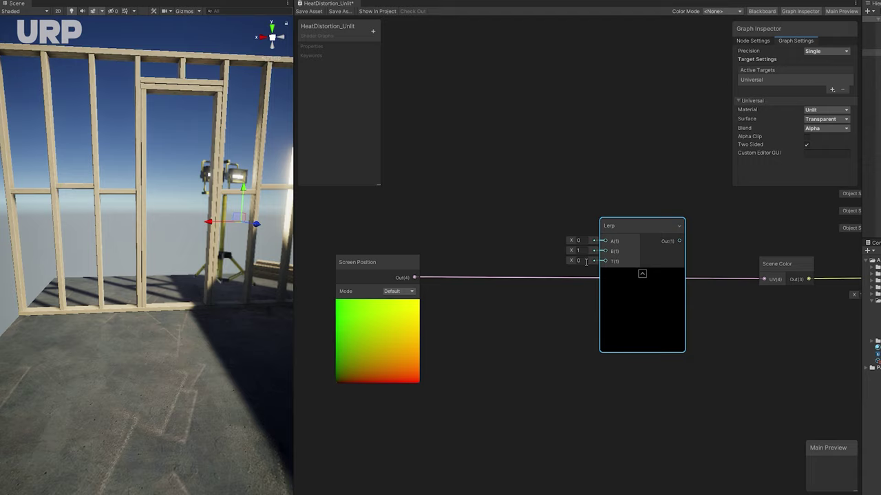
pyautogui.moveTo(423, 278); pyautogui.dragTo(605, 242)
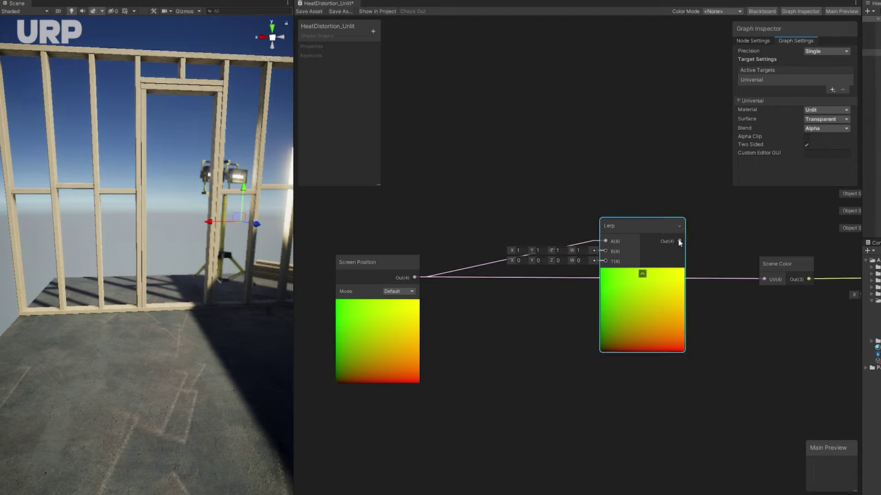
pyautogui.moveTo(679, 241); pyautogui.dragTo(764, 279)
pyautogui.moveTo(649, 228); pyautogui.dragTo(677, 265)
# Step: Add a Float property named HeatDistortion to the shader graph
pyautogui.click(373, 32)
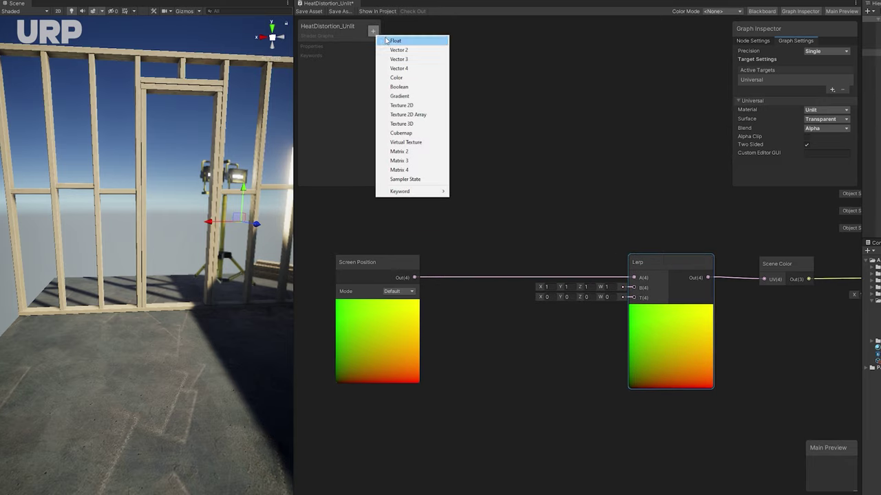
pyautogui.click(387, 39)
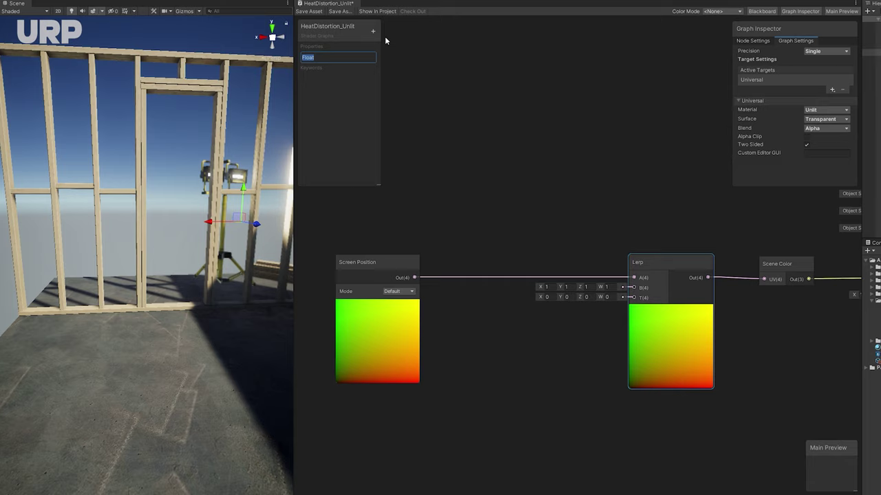
pyautogui.write('HeatDistortion')
pyautogui.press('Return')
# Step: Set the HeatDistortion property's mode to Slider and feed the property into Lerp's T input
pyautogui.click(338, 59)
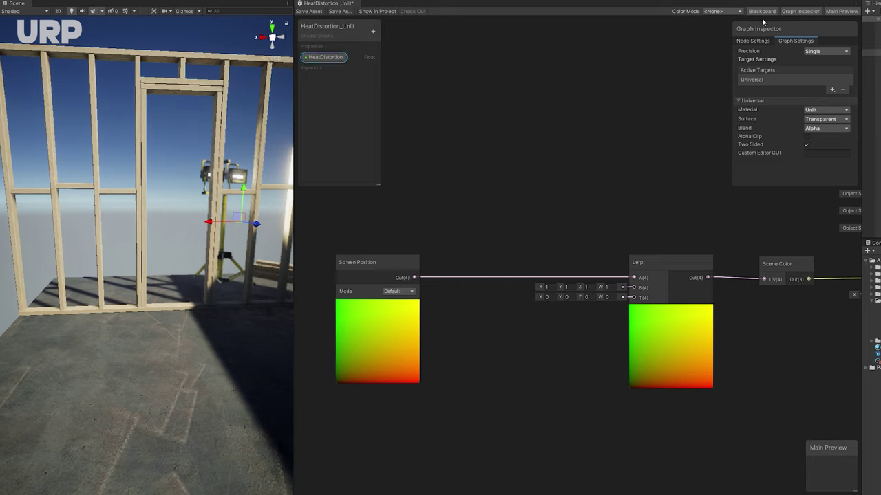
pyautogui.moveTo(767, 30); pyautogui.dragTo(424, 30)
pyautogui.click(413, 40)
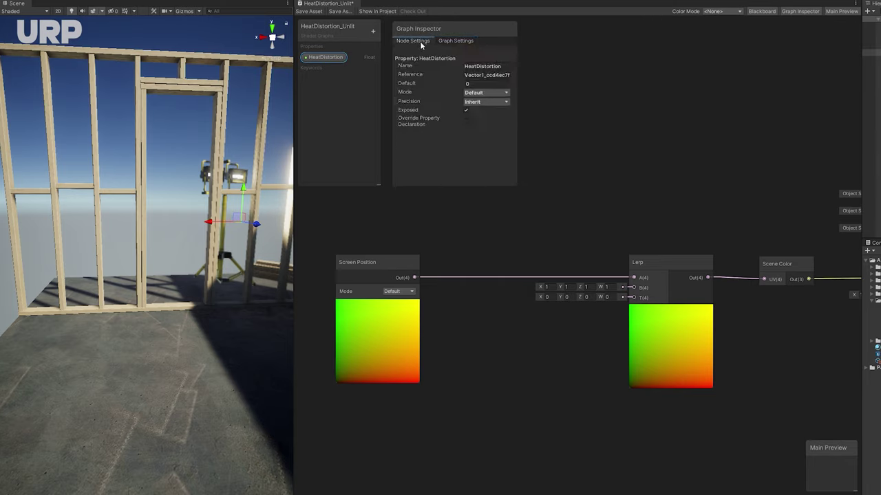
pyautogui.click(474, 92)
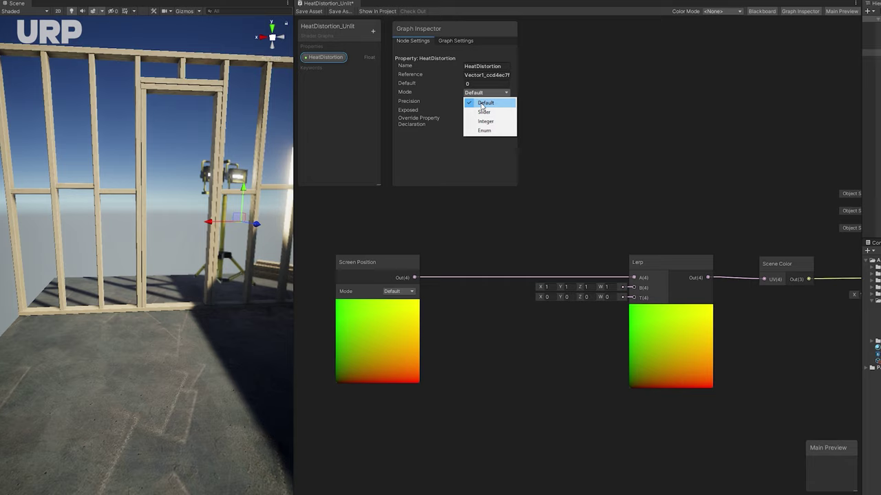
pyautogui.click(485, 113)
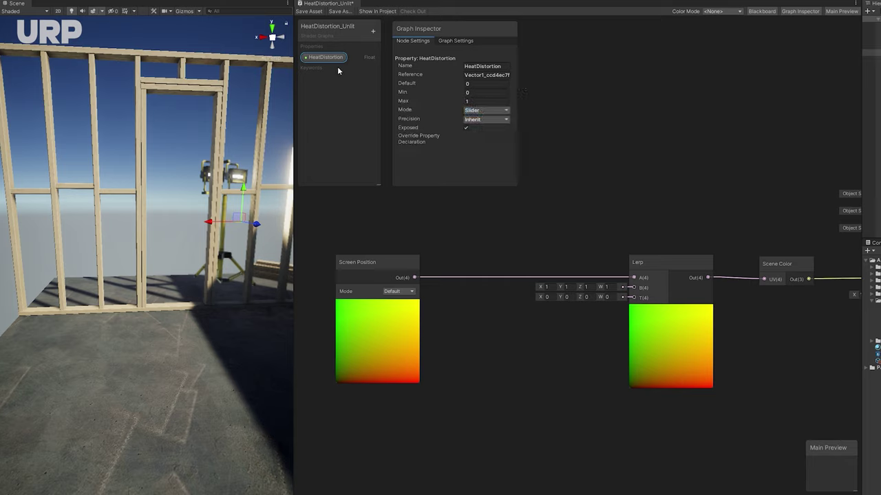
pyautogui.moveTo(336, 60); pyautogui.dragTo(633, 297)
pyautogui.moveTo(554, 324); pyautogui.dragTo(593, 348)
# Step: Create an Add node below Screen Position, with Screen Position's output feeding its A input
pyautogui.moveTo(432, 314); pyautogui.dragTo(574, 278, button='middle')
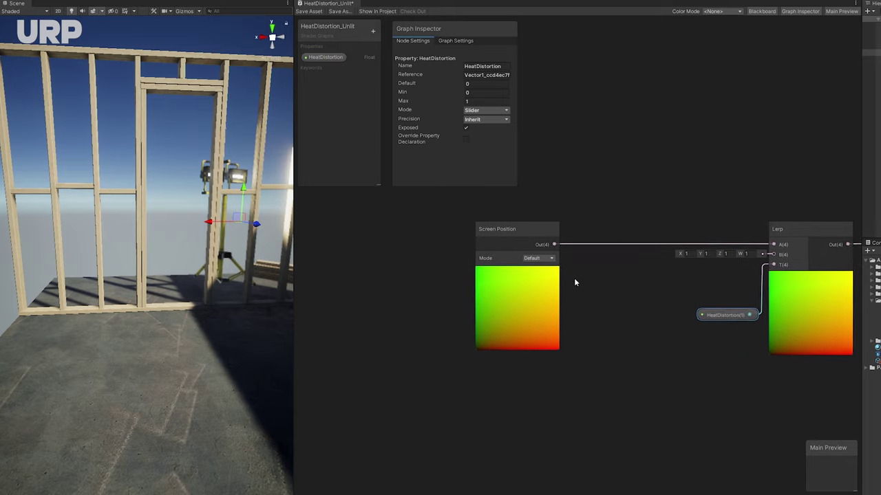
pyautogui.moveTo(570, 242); pyautogui.dragTo(627, 386)
pyautogui.write('add')
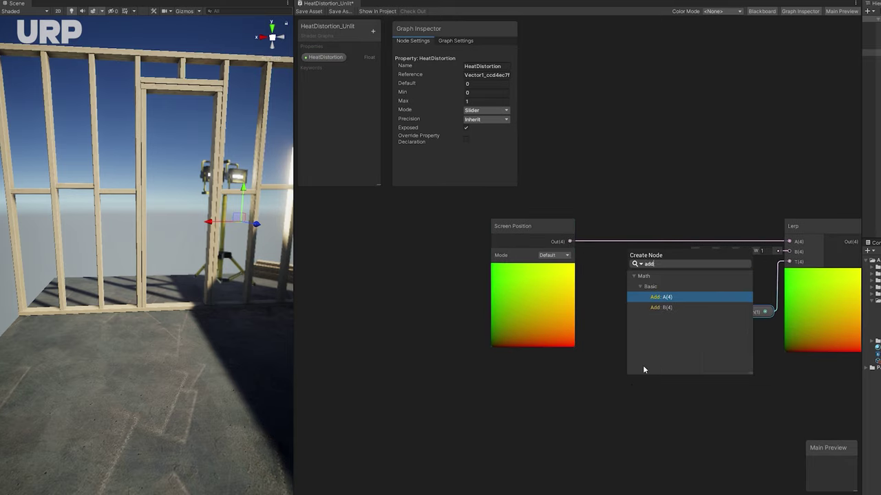
pyautogui.doubleClick(672, 297)
# Step: Add a Simple Noise node before the Add node and set its Scale to 50
pyautogui.moveTo(577, 389); pyautogui.dragTo(565, 326, button='middle')
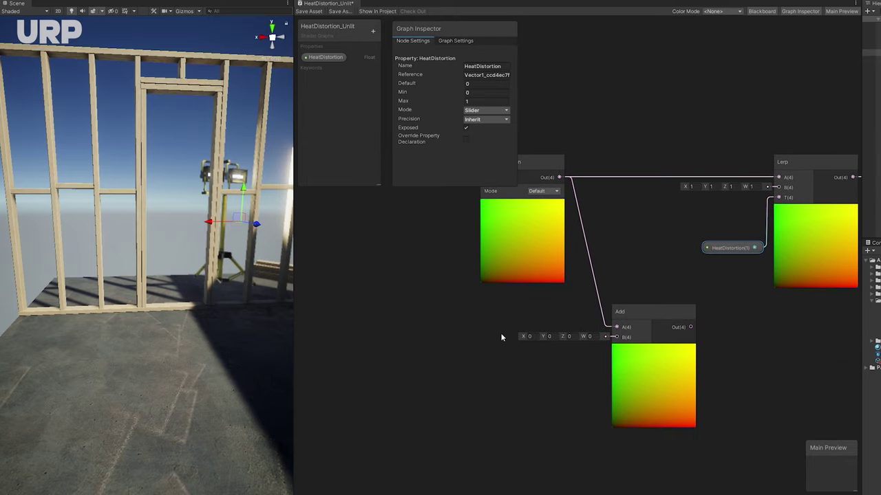
pyautogui.moveTo(412, 357); pyautogui.dragTo(476, 317, button='middle')
pyautogui.click(477, 318)
pyautogui.press('space')
pyautogui.write('n')
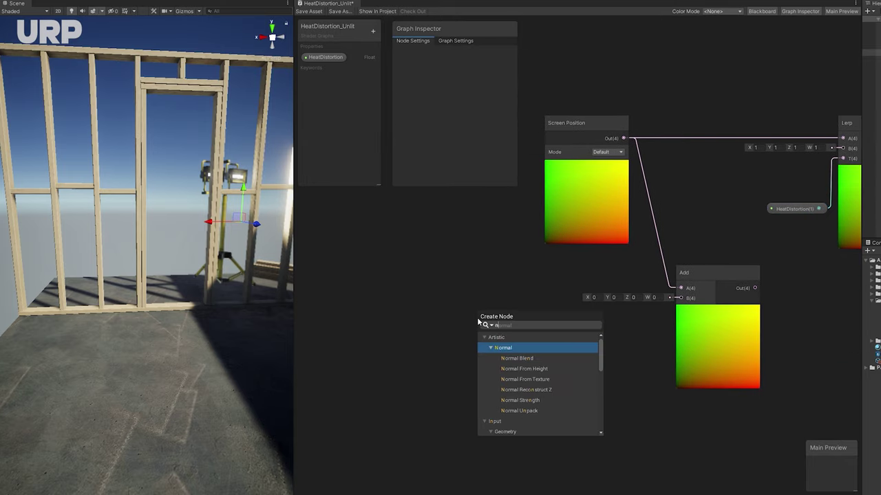
pyautogui.press('BackSpace')
pyautogui.write('simple')
pyautogui.press('Return')
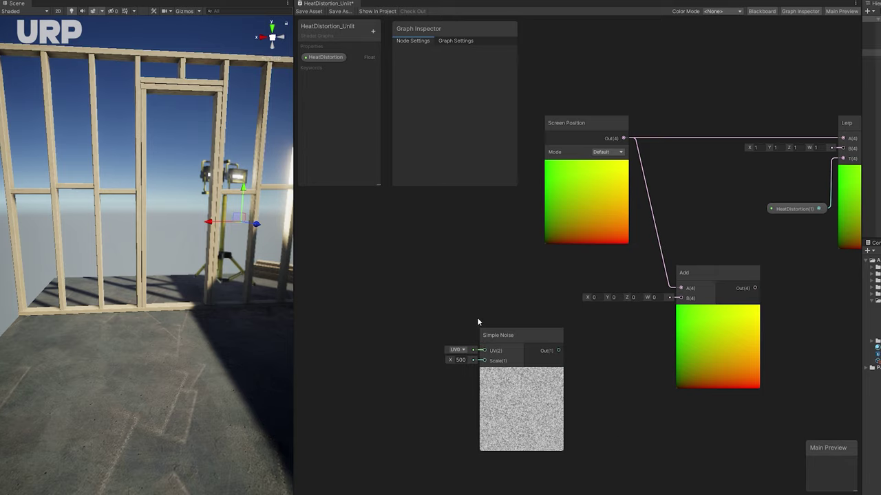
pyautogui.click(459, 360)
pyautogui.write('50')
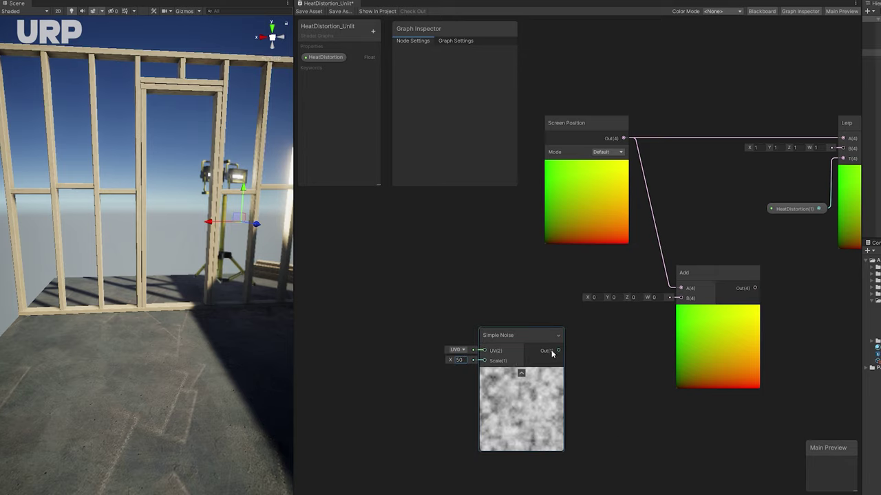
# Step: Connect Simple Noise to Add's B input and Add's output to Lerp's B input, and save the graph
pyautogui.moveTo(562, 353); pyautogui.dragTo(679, 298)
pyautogui.moveTo(756, 292); pyautogui.dragTo(682, 306, button='middle')
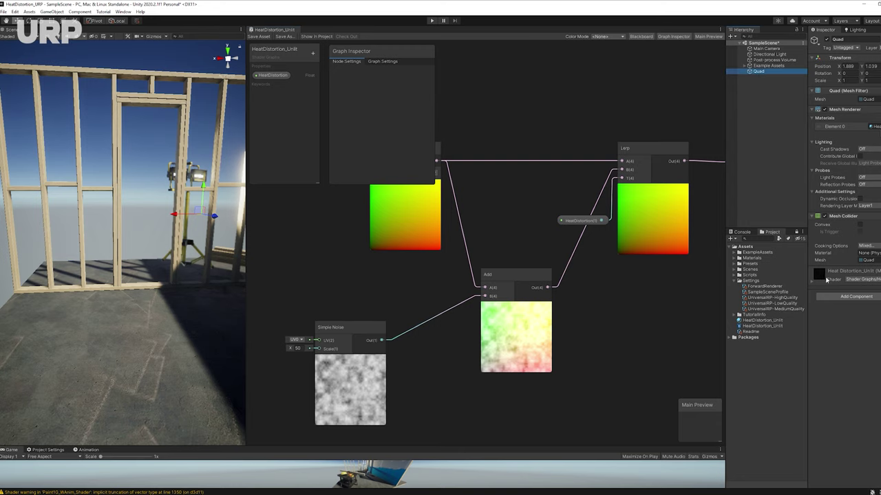
# Step: Widen the Inspector and the Scene view, and set the Quad material's HeatDistortion to about 0.106
pyautogui.moveTo(810, 339); pyautogui.dragTo(780, 339)
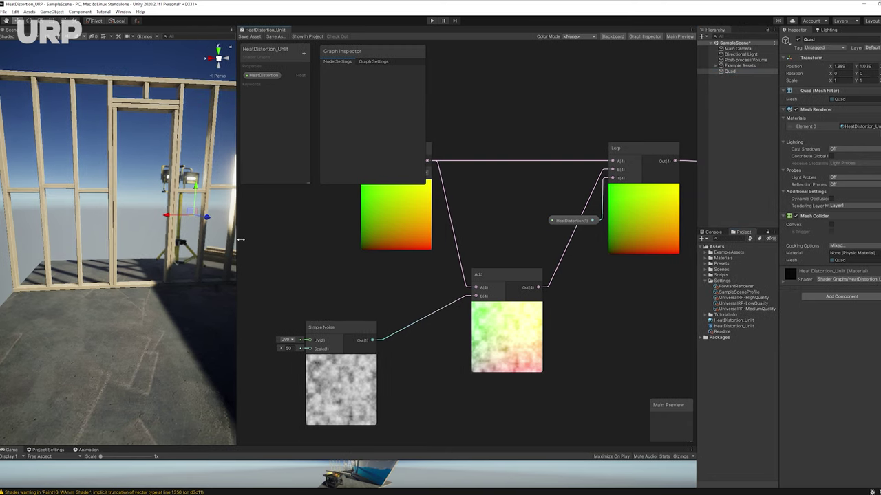
pyautogui.moveTo(240, 239); pyautogui.dragTo(604, 236)
pyautogui.click(782, 283)
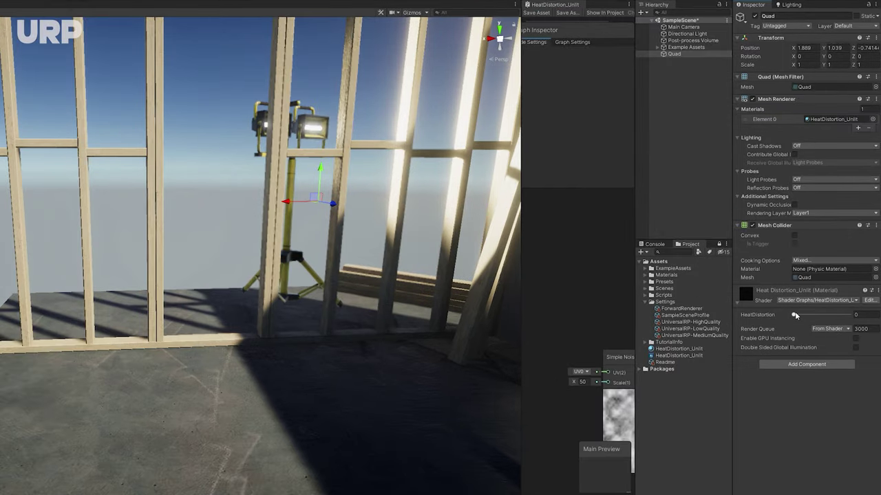
pyautogui.moveTo(794, 315); pyautogui.dragTo(801, 316)
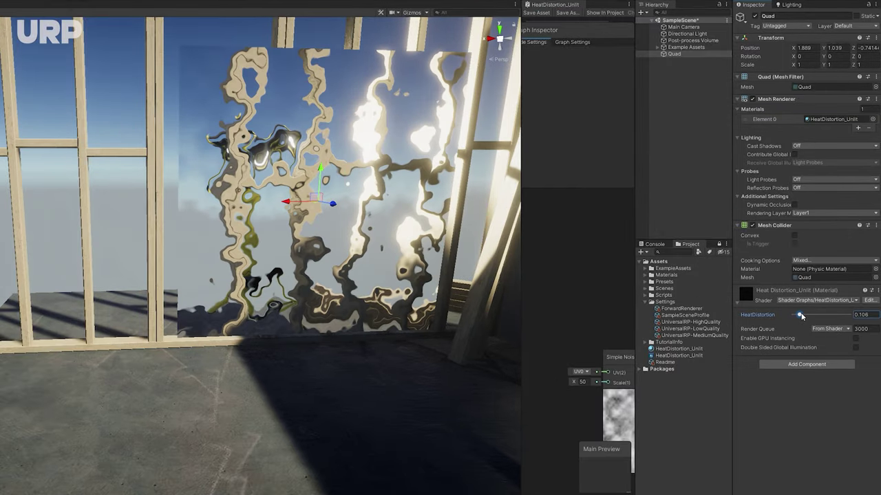
pyautogui.moveTo(489, 250); pyautogui.dragTo(482, 208, button='right')
pyautogui.keyDown('alt'); pyautogui.moveTo(481, 208); pyautogui.dragTo(427, 232); pyautogui.keyUp('alt')
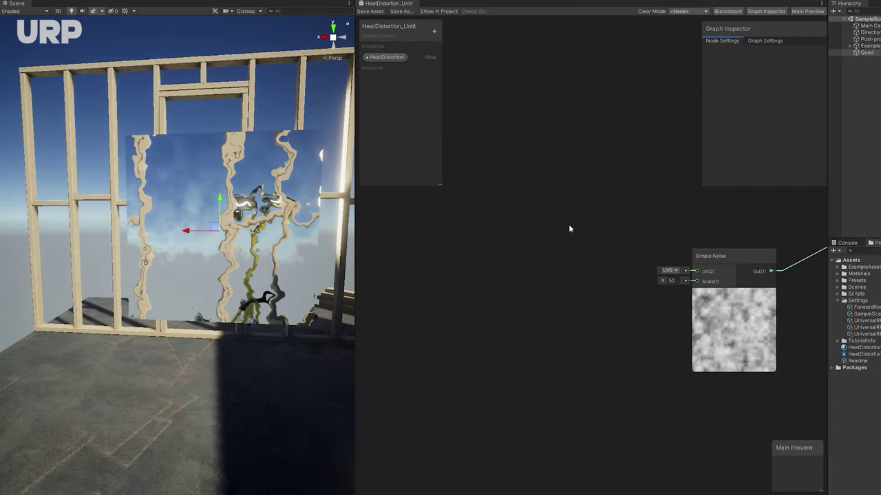
# Step: Add a Time node to the shader graph, ahead of the Simple Noise node
pyautogui.press('space')
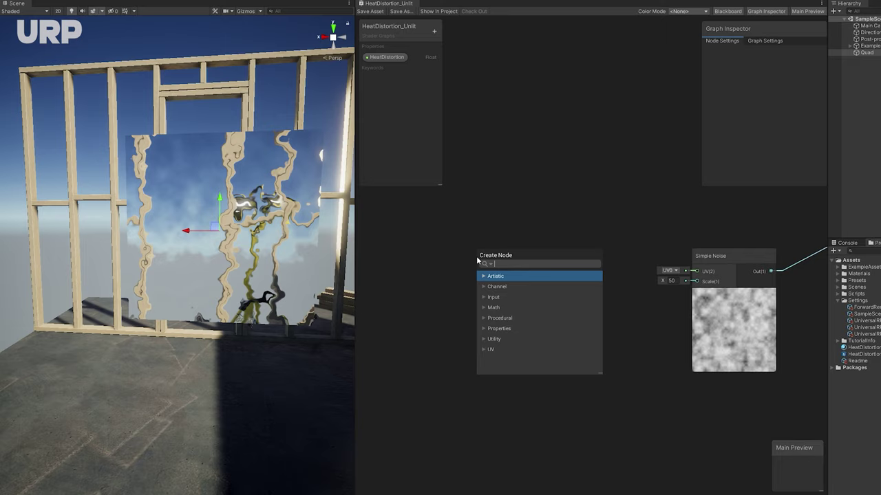
pyautogui.write('time')
pyautogui.press('Return')
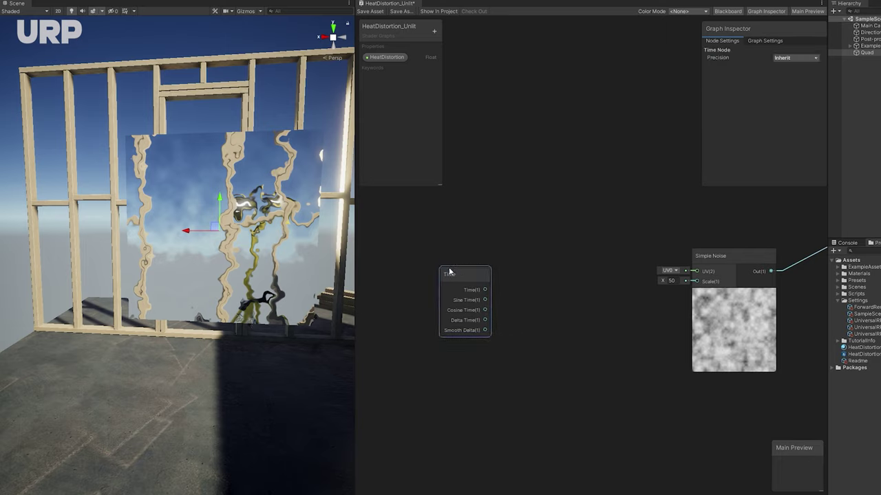
# Step: Add a Vector2 property named DistortionSpeed to the shader graph
pyautogui.click(434, 31)
pyautogui.click(455, 41)
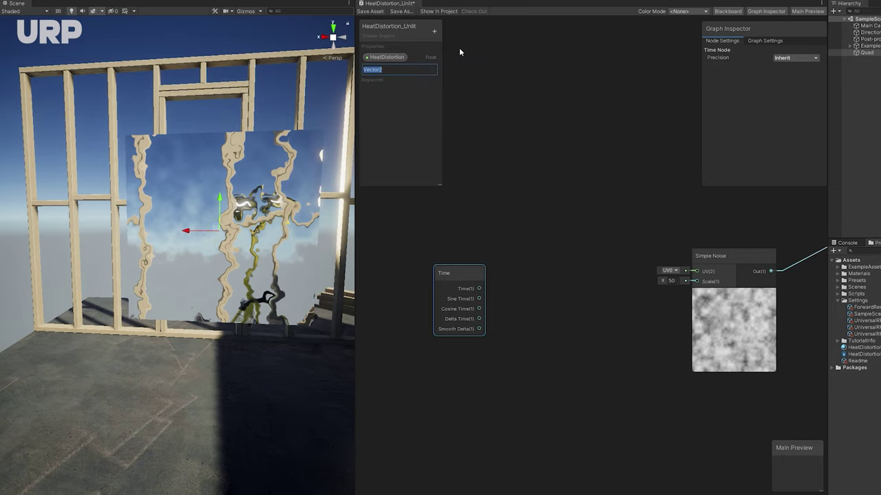
pyautogui.write('DistortionSpeed')
pyautogui.press('Return')
# Step: Place the DistortionSpeed property in the graph and multiply it by the Time output with a new Multiply node
pyautogui.click(395, 69)
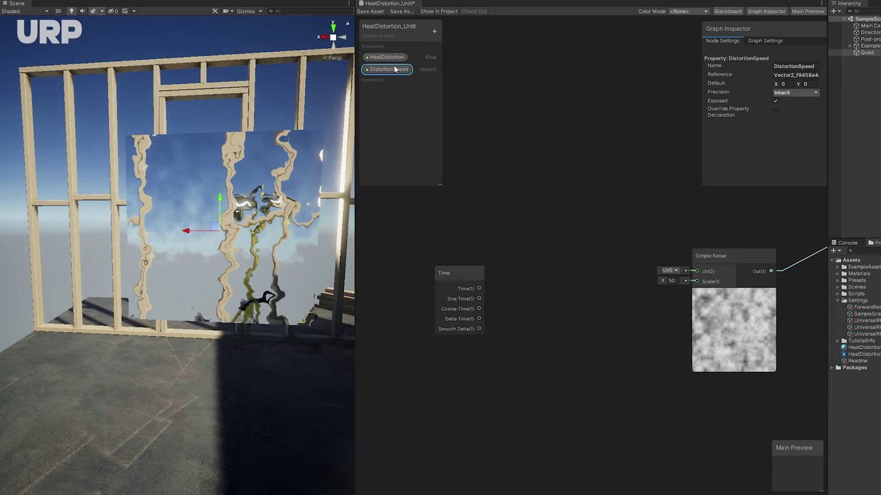
pyautogui.moveTo(418, 86); pyautogui.dragTo(544, 252)
pyautogui.write('mul')
pyautogui.click(581, 295)
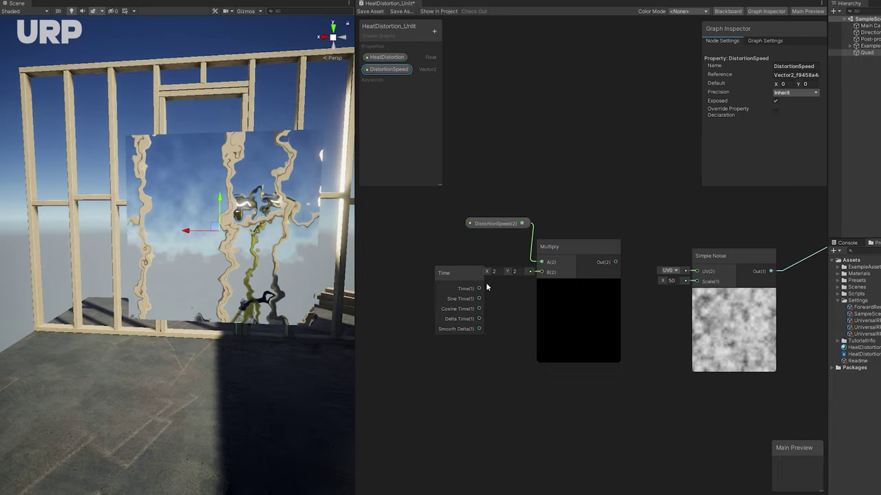
# Step: Collapse the Multiply node's preview and arrange DistortionSpeed and Multiply compactly around the Time node
pyautogui.click(579, 275)
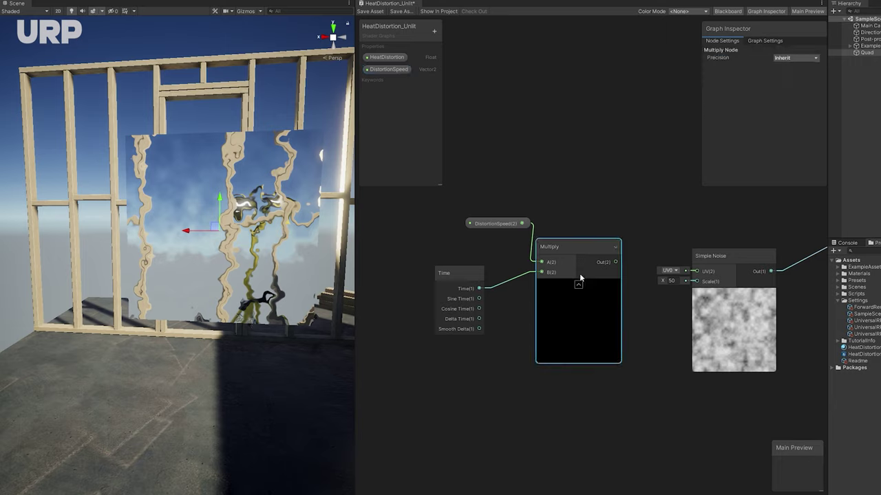
pyautogui.click(578, 282)
pyautogui.moveTo(502, 225); pyautogui.dragTo(483, 227)
pyautogui.moveTo(549, 252); pyautogui.dragTo(528, 252)
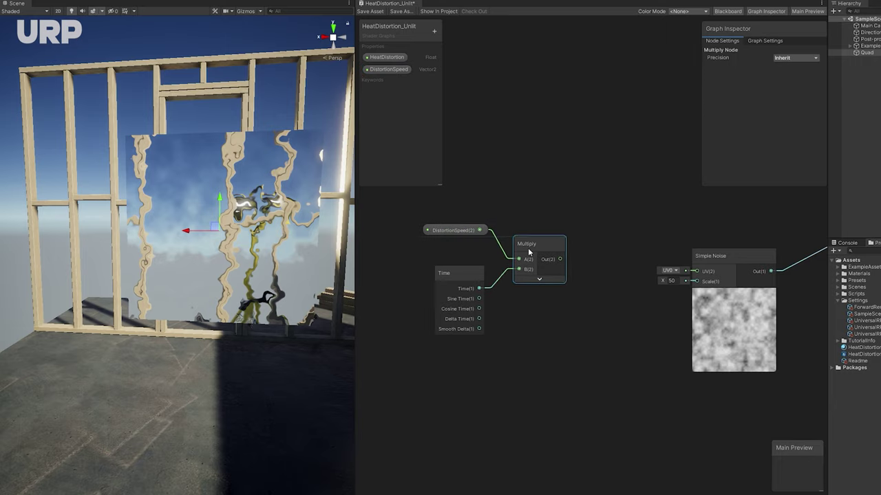
# Step: Add a Tiling And Offset node before Simple Noise, and move the DistortionSpeed, Time and Multiply group away to make room
pyautogui.press('space')
pyautogui.write('tiling')
pyautogui.press('Return')
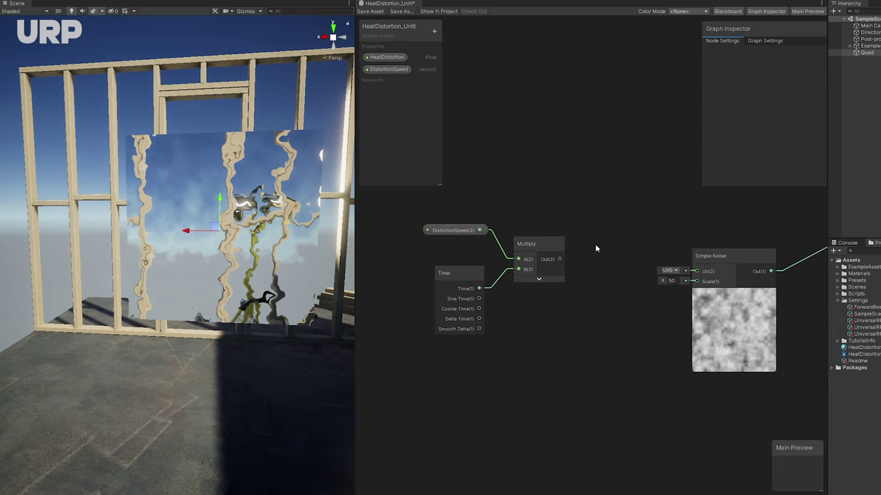
pyautogui.moveTo(571, 222); pyautogui.dragTo(421, 302)
pyautogui.moveTo(544, 247); pyautogui.dragTo(484, 301)
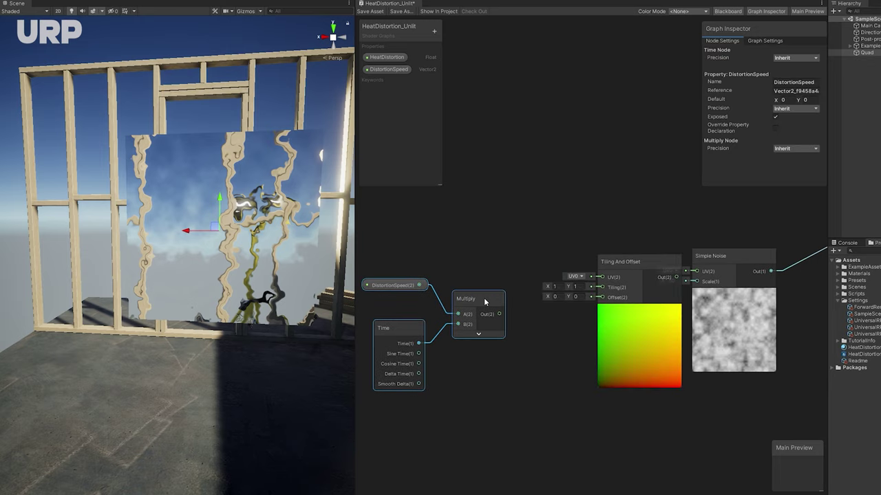
# Step: Connect Multiply to Tiling And Offset's Offset input and its output to Simple Noise's UV, and save the graph
pyautogui.moveTo(599, 299); pyautogui.dragTo(601, 297)
pyautogui.moveTo(636, 275); pyautogui.dragTo(595, 275)
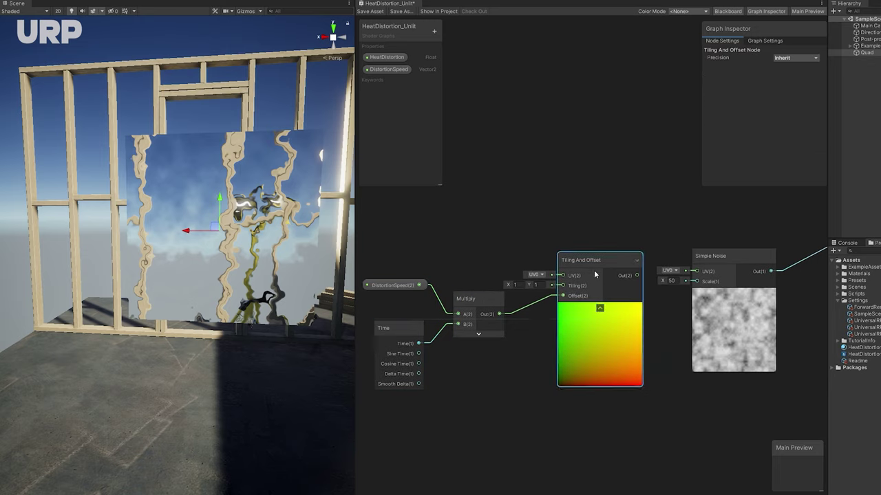
pyautogui.moveTo(690, 272); pyautogui.dragTo(693, 272)
pyautogui.moveTo(484, 391); pyautogui.dragTo(411, 313)
pyautogui.click(370, 19)
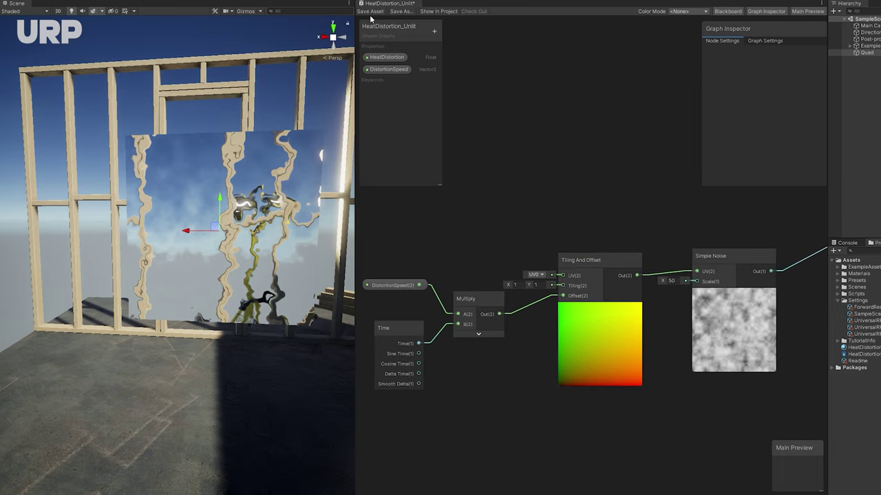
pyautogui.click(372, 12)
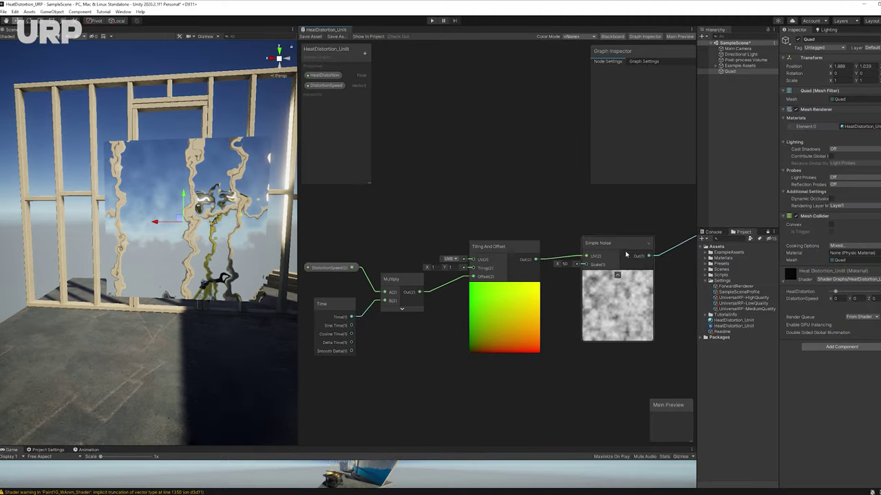
# Step: Set the Y value of the Quad material's DistortionSpeed to -0.2
pyautogui.click(865, 302)
pyautogui.write('-0.2')
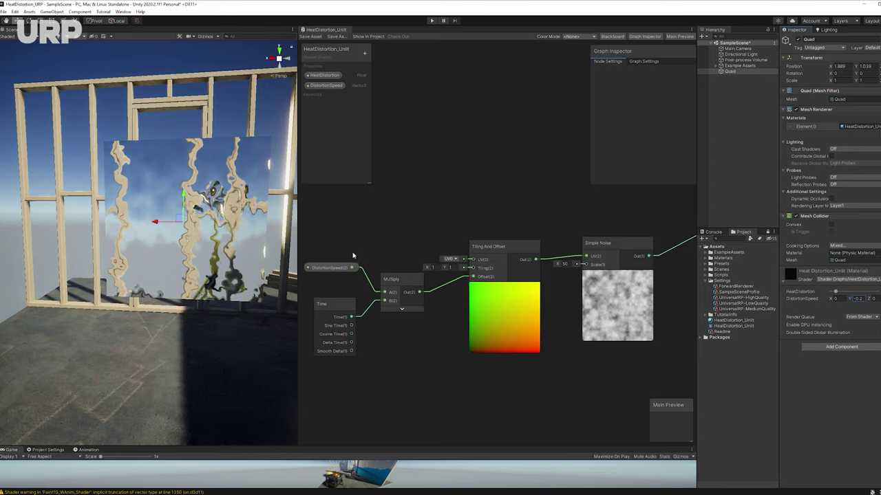
# Step: Add a Texture 2D property named Mask to the HeatDistortion_Unlit shader graph
pyautogui.moveTo(333, 284); pyautogui.dragTo(328, 309)
pyautogui.moveTo(387, 282); pyautogui.dragTo(391, 263)
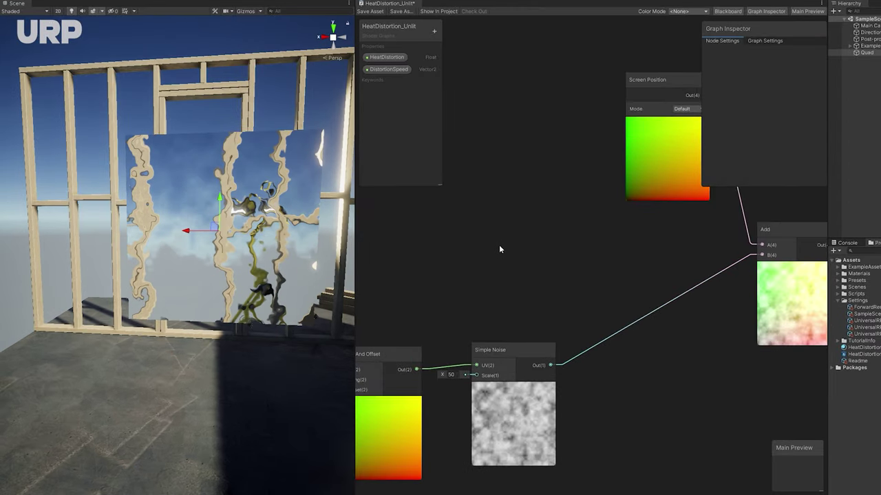
pyautogui.click(433, 31)
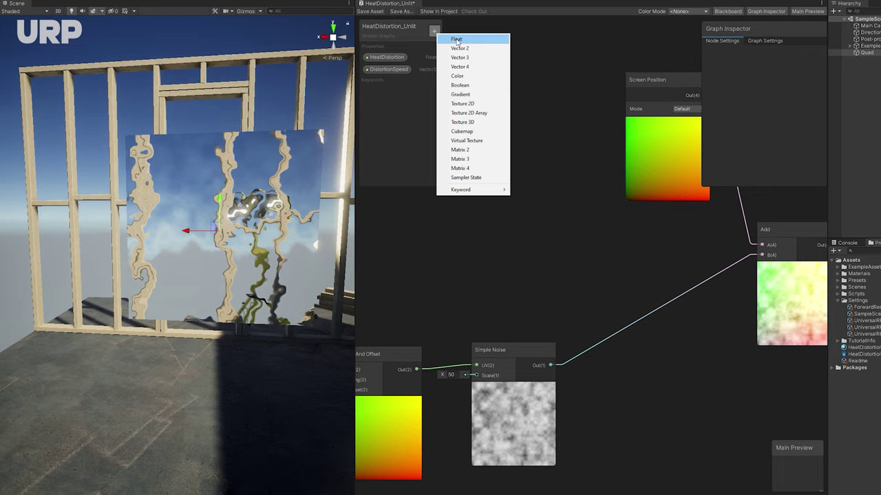
pyautogui.click(467, 104)
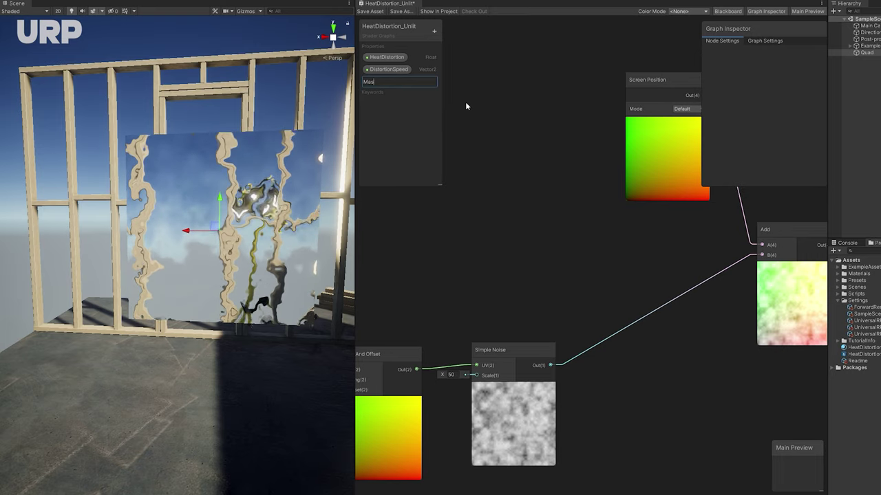
pyautogui.write('Mask')
pyautogui.press('Return')
# Step: Place the Mask property in the graph above Simple Noise and feed it into a new Sample Texture 2D node
pyautogui.moveTo(376, 81); pyautogui.dragTo(405, 120)
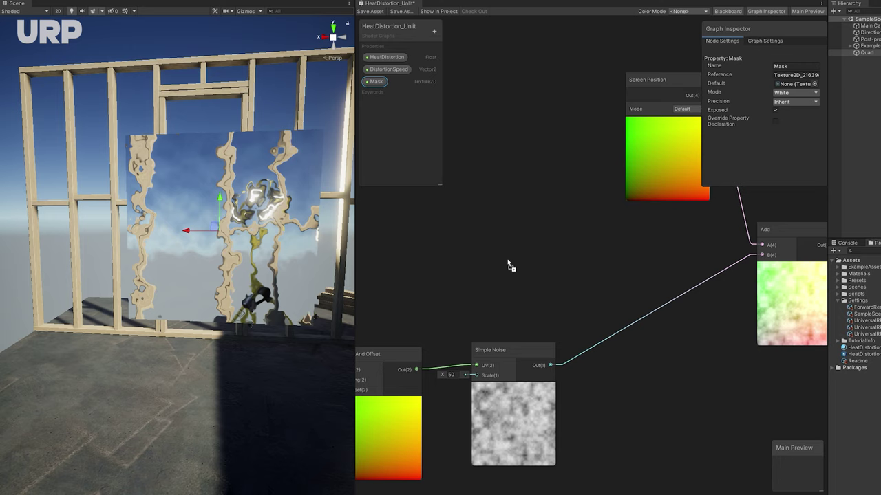
pyautogui.moveTo(542, 274); pyautogui.dragTo(502, 262)
pyautogui.press('space')
pyautogui.write('sample')
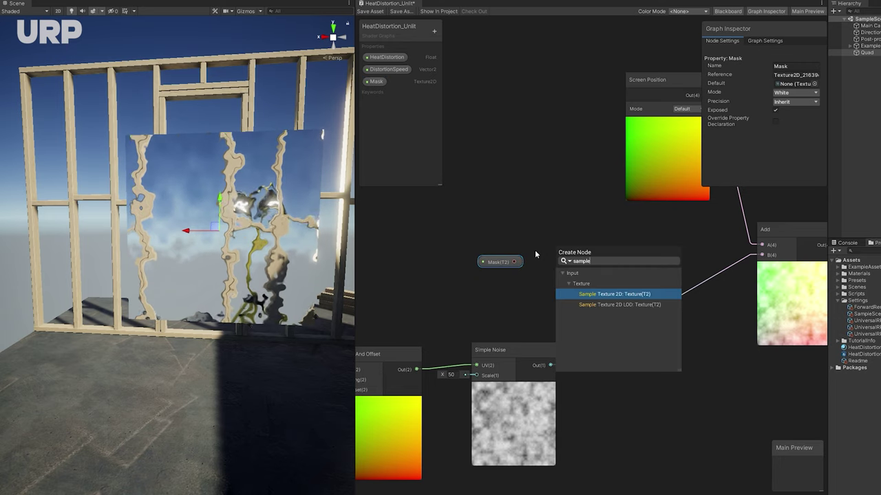
pyautogui.press('Return')
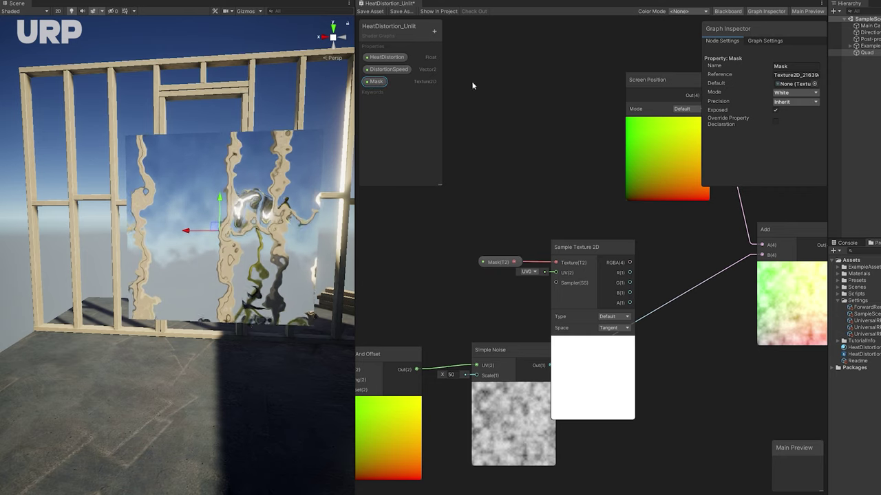
# Step: Set Mask's default texture to Default-Particle, the soft round glow, and collapse the Sample Texture 2D preview
pyautogui.moveTo(760, 33); pyautogui.dragTo(508, 32)
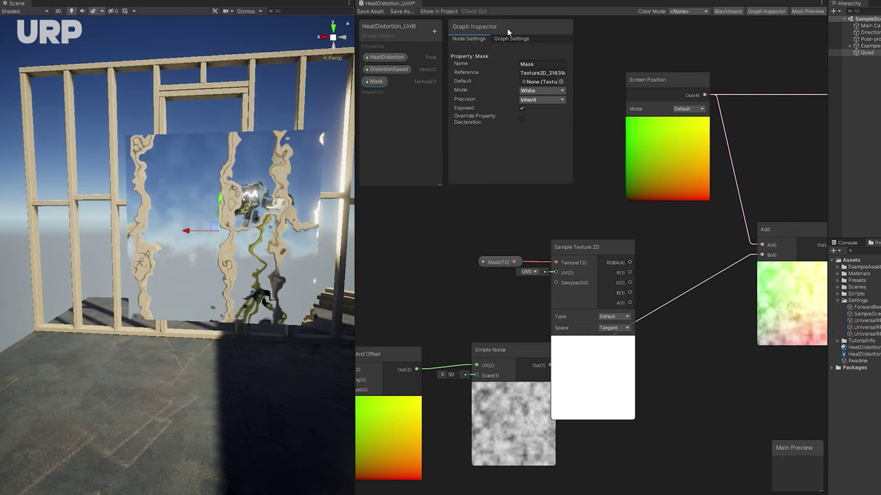
pyautogui.click(562, 83)
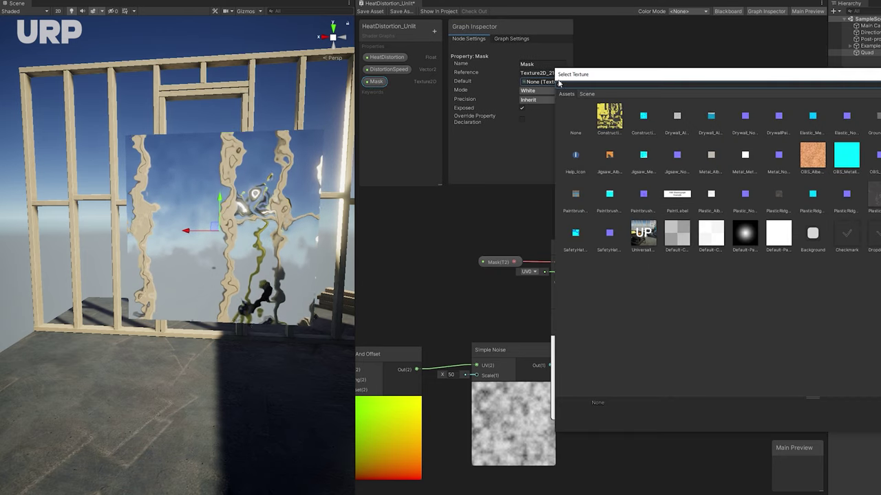
pyautogui.click(744, 234)
pyautogui.doubleClick(753, 234)
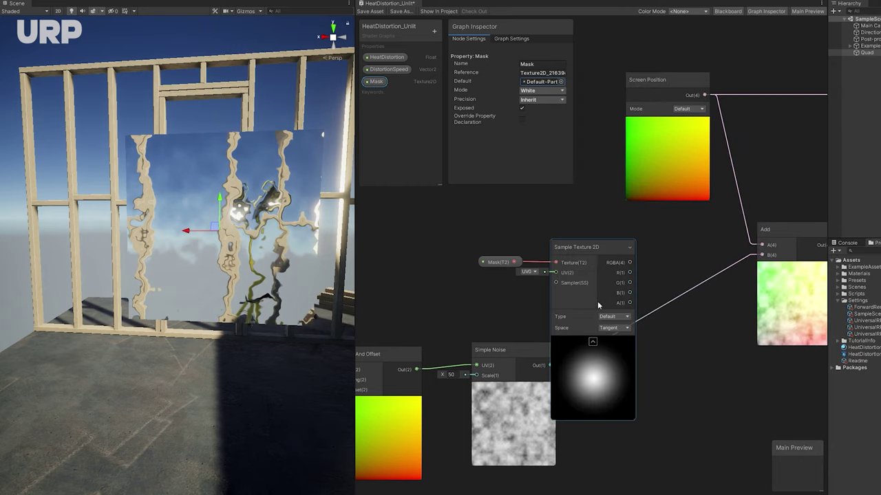
pyautogui.click(593, 342)
# Step: Multiply the Sample Texture 2D RGBA output by Simple Noise in a new Multiply node and connect the result to Add's B input
pyautogui.moveTo(622, 264); pyautogui.dragTo(667, 289)
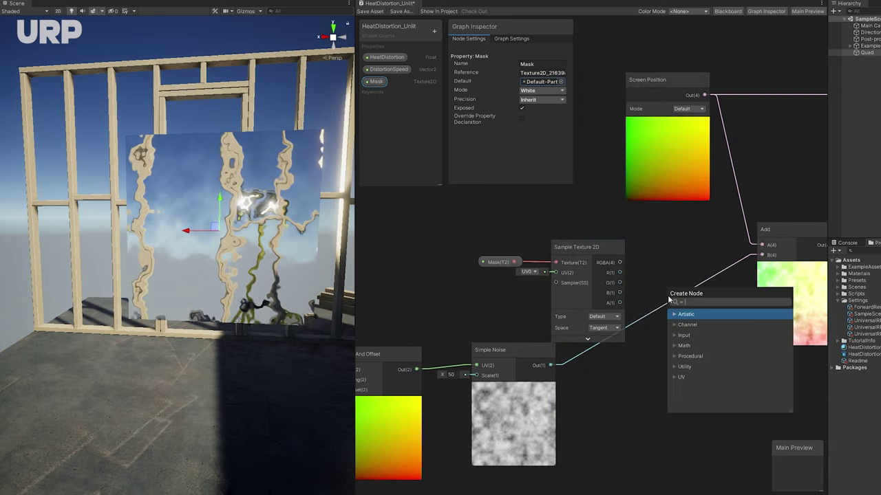
pyautogui.write('mu')
pyautogui.click(715, 330)
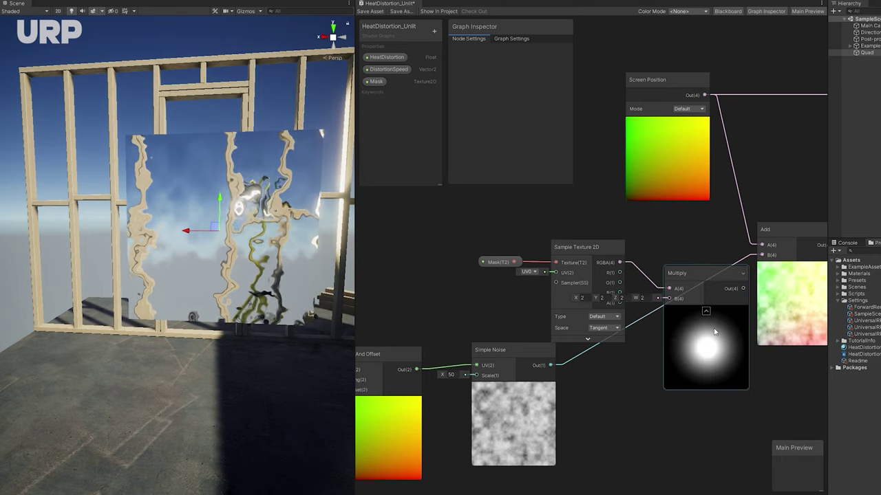
pyautogui.moveTo(677, 298); pyautogui.dragTo(678, 299)
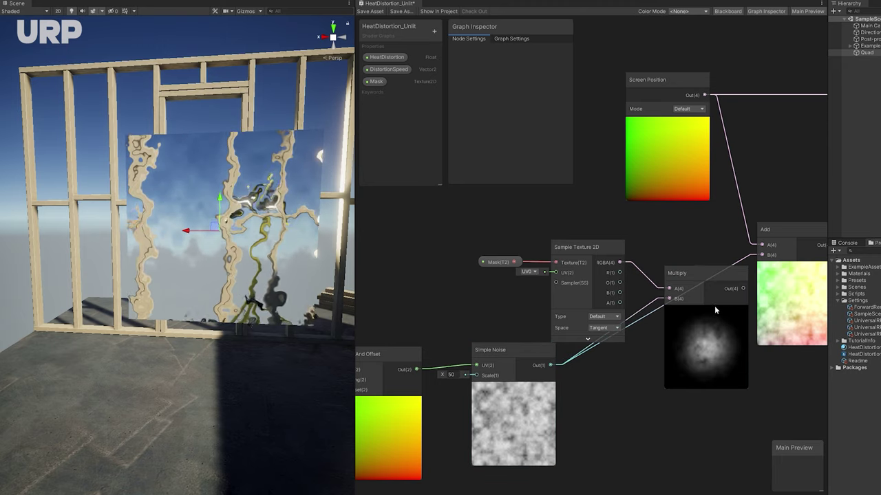
pyautogui.moveTo(743, 293); pyautogui.dragTo(720, 283)
pyautogui.moveTo(765, 260); pyautogui.dragTo(763, 256)
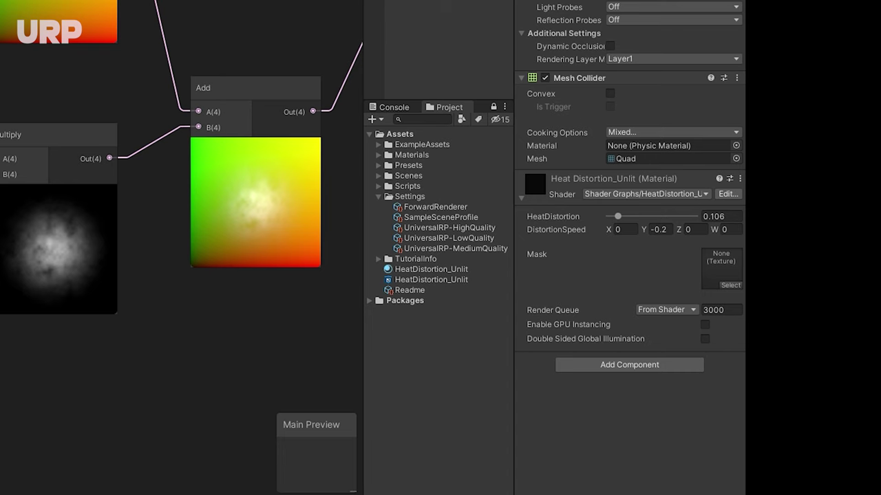
# Step: Assign the Default-Particle texture to the Mask of the Quad's HeatDistortion_Unlit material
pyautogui.click(728, 286)
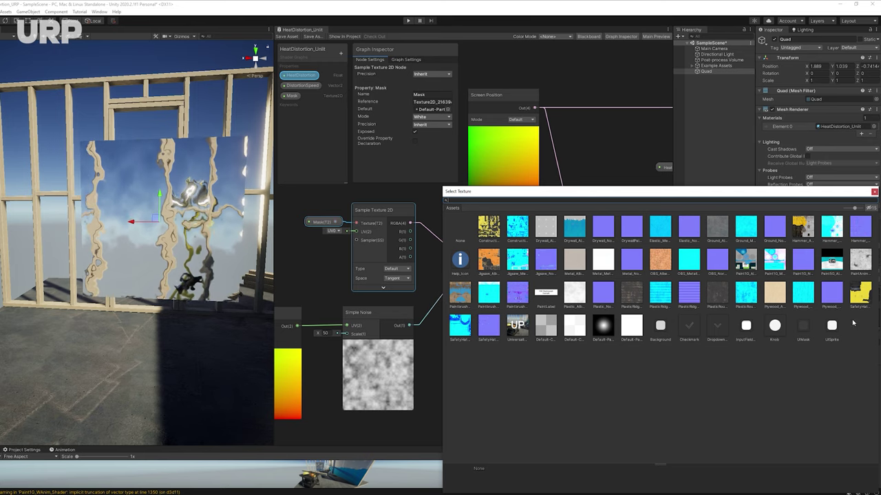
pyautogui.click(604, 327)
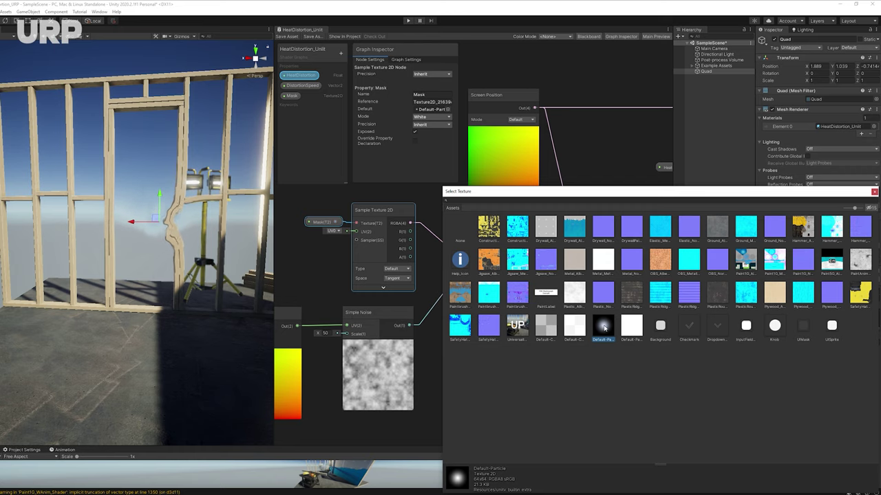
pyautogui.doubleClick(604, 327)
pyautogui.keyDown('alt'); pyautogui.moveTo(192, 235); pyautogui.dragTo(311, 231); pyautogui.keyUp('alt')
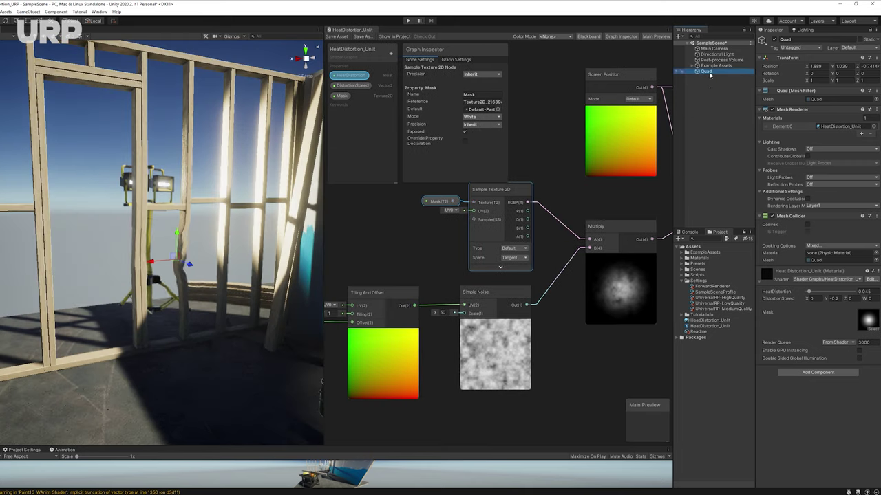
# Step: Try the distortion on a new Particle System by assigning HeatDistortion_Unlit as its renderer material
pyautogui.rightClick(706, 105)
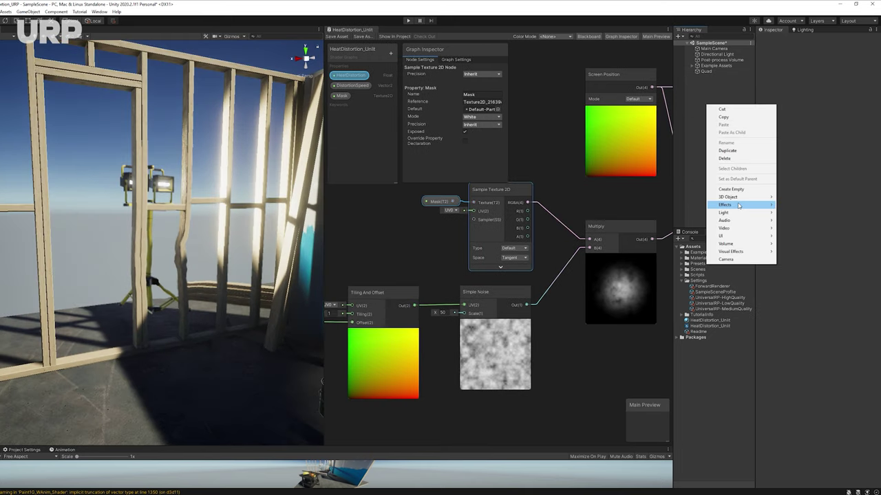
pyautogui.moveTo(737, 203)
pyautogui.click(798, 206)
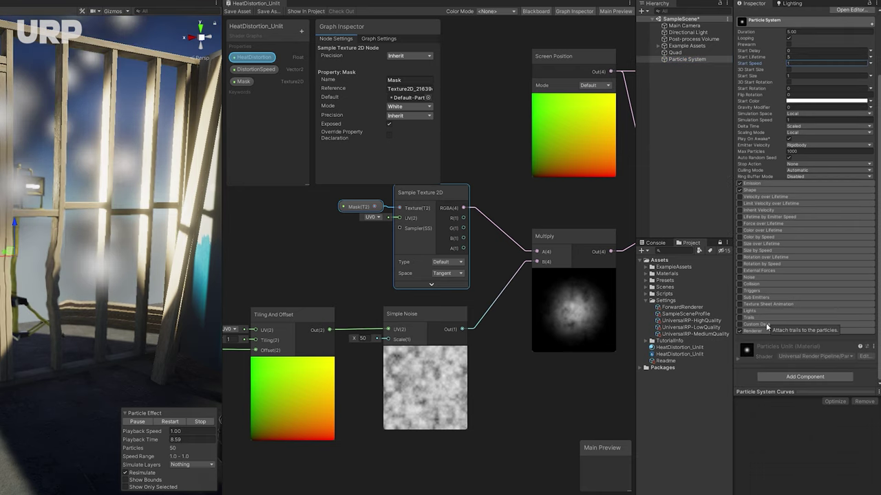
pyautogui.click(765, 330)
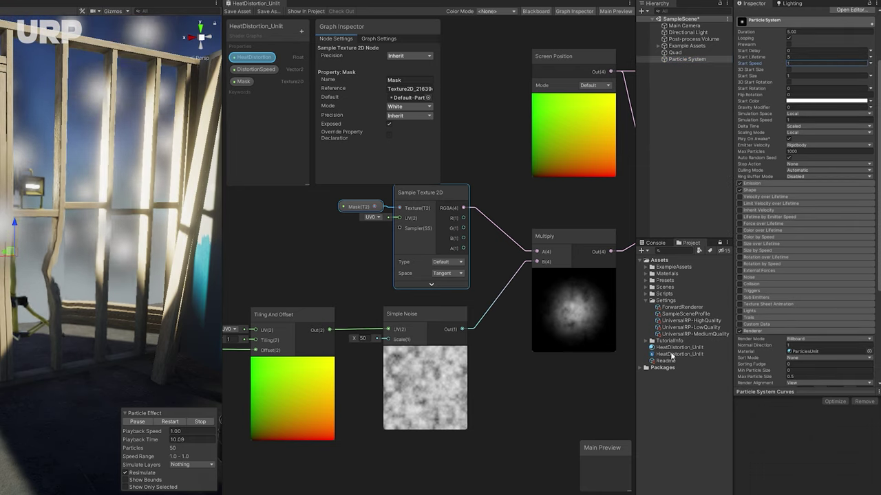
pyautogui.moveTo(779, 355); pyautogui.dragTo(810, 348)
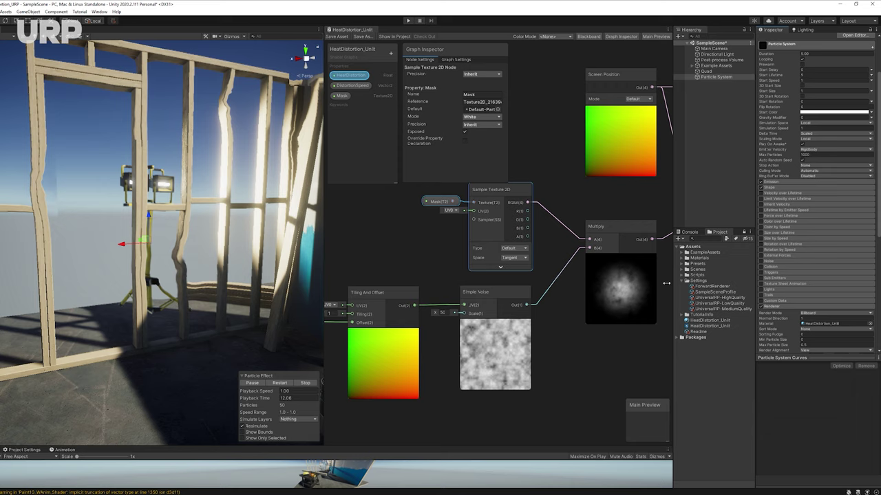
pyautogui.moveTo(197, 199); pyautogui.dragTo(194, 180, button='right')
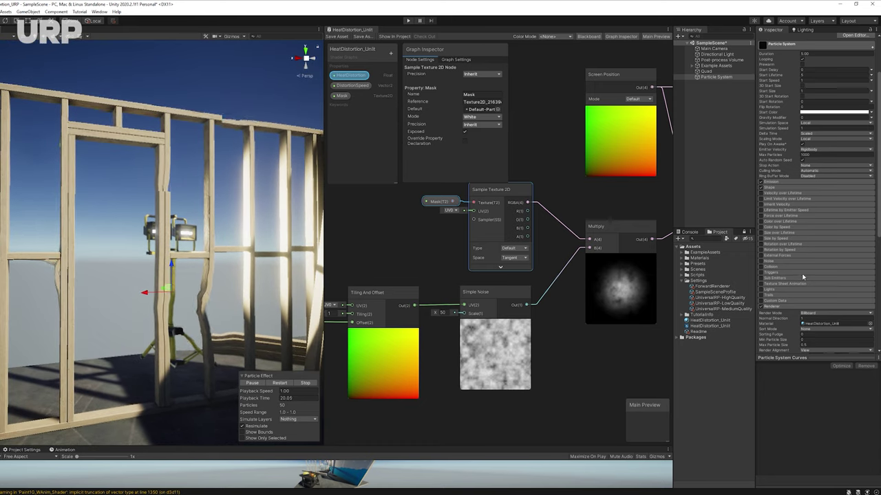
# Step: Create a Visual Effect Graph asset named HeatDistortion_Test in the Assets folder
pyautogui.click(693, 246)
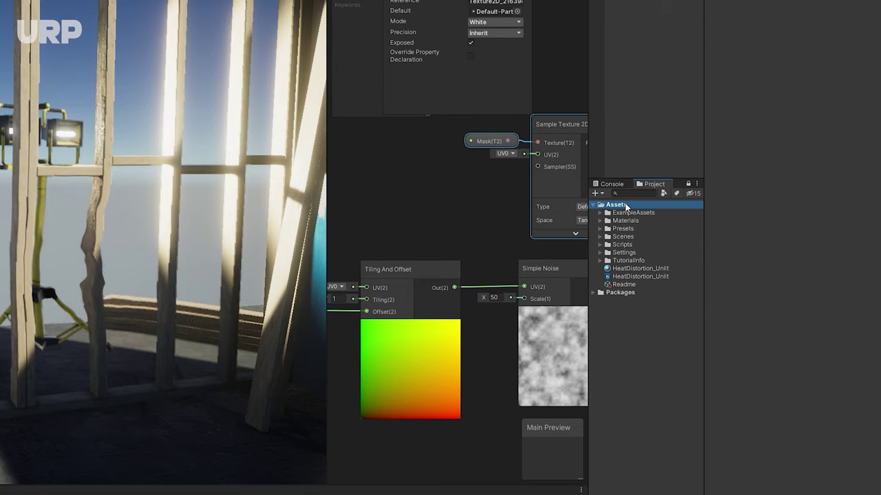
pyautogui.rightClick(626, 207)
pyautogui.moveTo(650, 210)
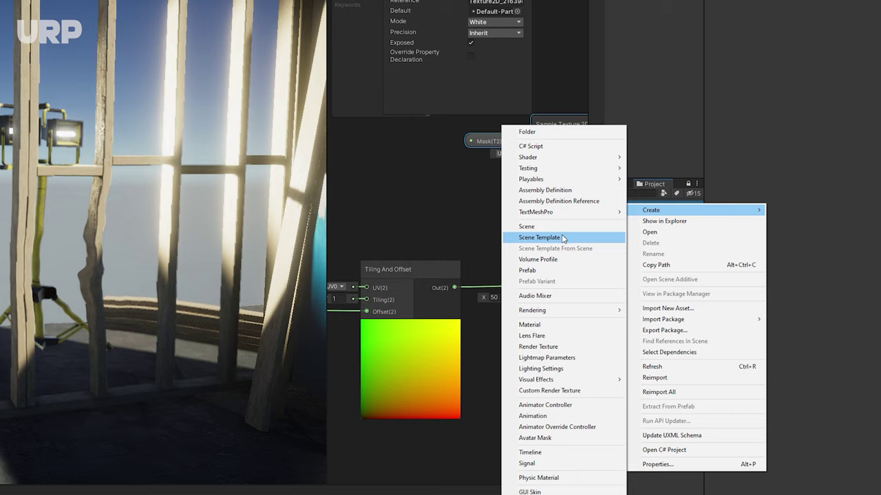
pyautogui.moveTo(592, 380)
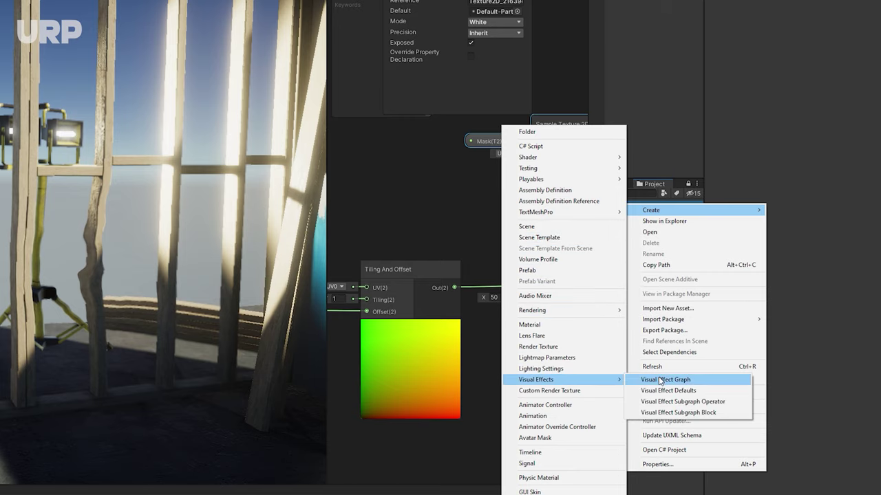
pyautogui.click(662, 380)
pyautogui.write('HeatD')
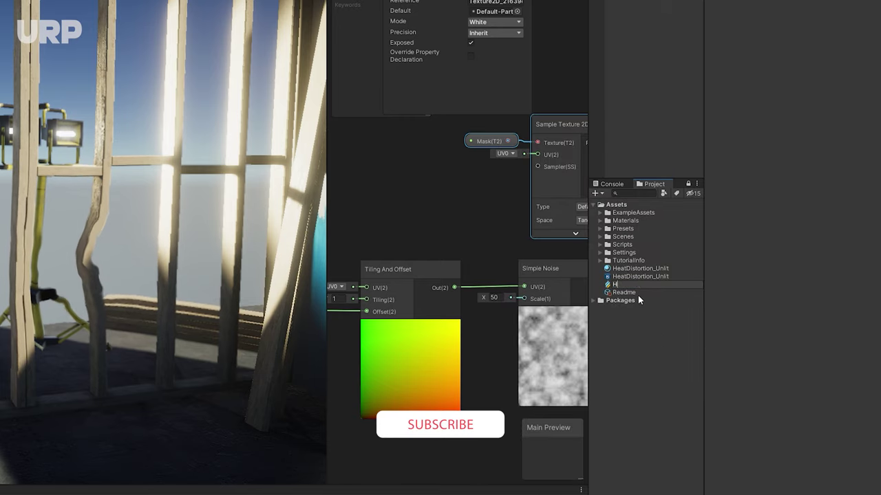
pyautogui.write('istortion_Test')
pyautogui.press('Return')
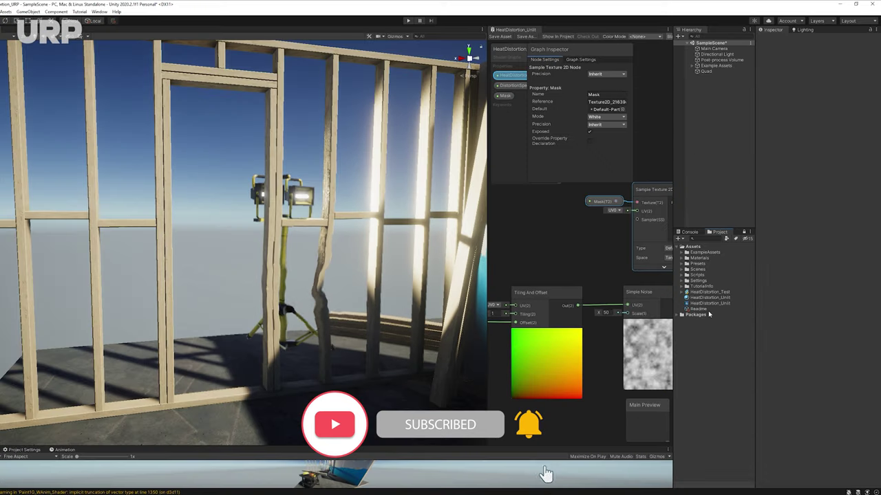
# Step: Add HeatDistortion_Test to the scene and move it to about X 0.855, Z 0.311, in front of the blue wall
pyautogui.moveTo(712, 295); pyautogui.dragTo(711, 105)
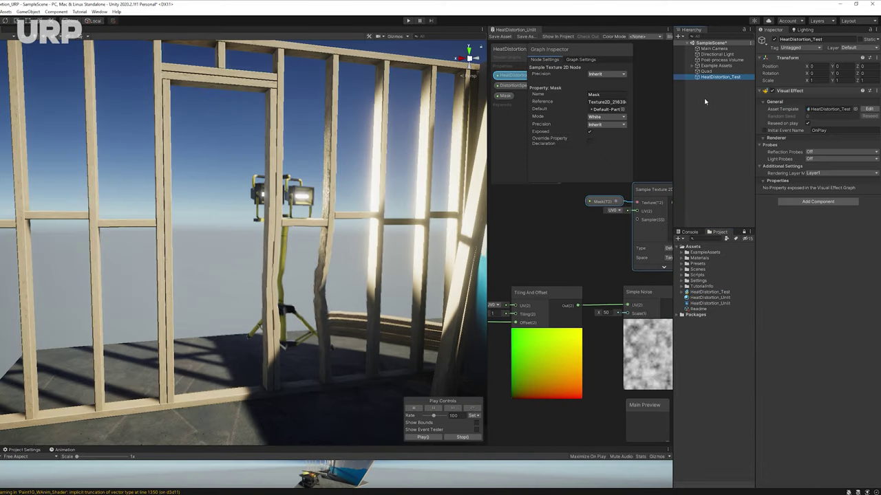
pyautogui.scroll(-5, 386, 268)
pyautogui.moveTo(289, 309); pyautogui.dragTo(333, 327, button='right')
pyautogui.moveTo(334, 330); pyautogui.dragTo(330, 350)
pyautogui.moveTo(333, 351); pyautogui.dragTo(379, 364, button='right')
pyautogui.scroll(4, 379, 364)
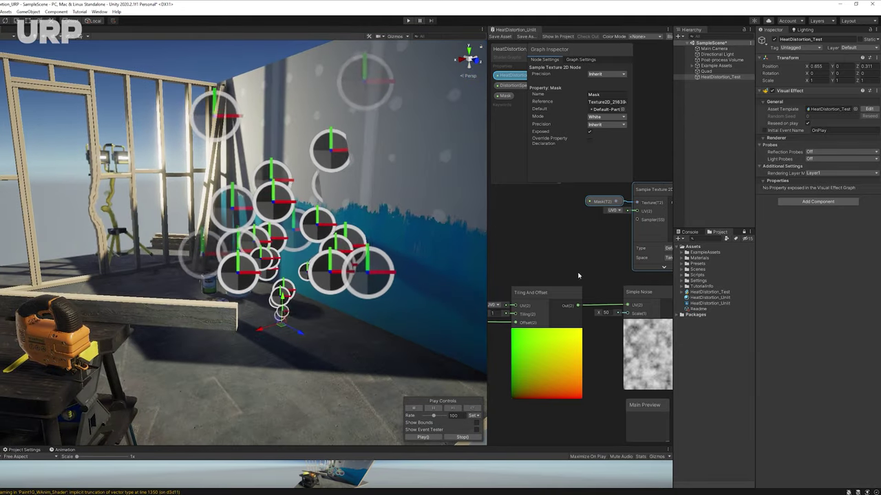
# Step: Open the HeatDistortion_Test visual effect graph for editing and dock it beside the HeatDistortion_Unlit graph
pyautogui.click(869, 109)
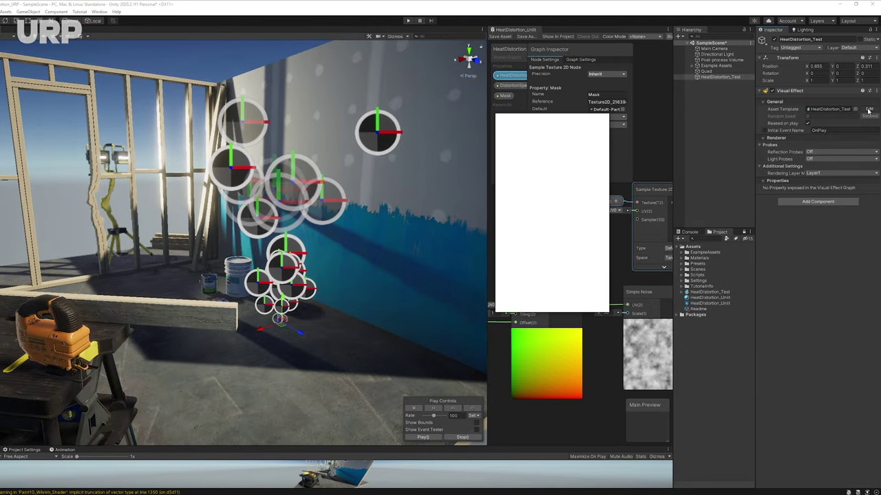
pyautogui.moveTo(518, 119); pyautogui.dragTo(501, 214)
pyautogui.moveTo(543, 241); pyautogui.dragTo(563, 338, button='middle')
pyautogui.moveTo(601, 79); pyautogui.dragTo(485, 399)
pyautogui.scroll(6, 590, 276)
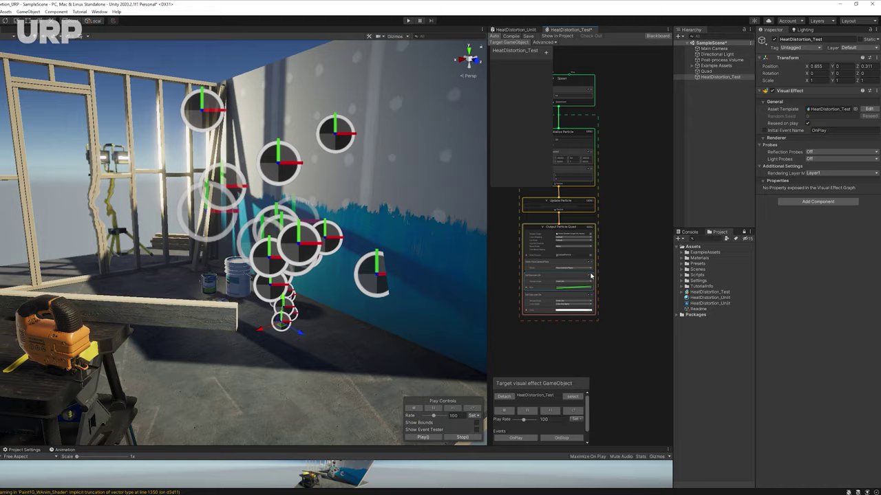
# Step: Enlarge the graph area around Output Particle Quad and check which assets are offered for its Shader Graph
pyautogui.moveTo(487, 339); pyautogui.dragTo(339, 317)
pyautogui.moveTo(449, 223); pyautogui.dragTo(530, 218, button='middle')
pyautogui.scroll(4, 530, 218)
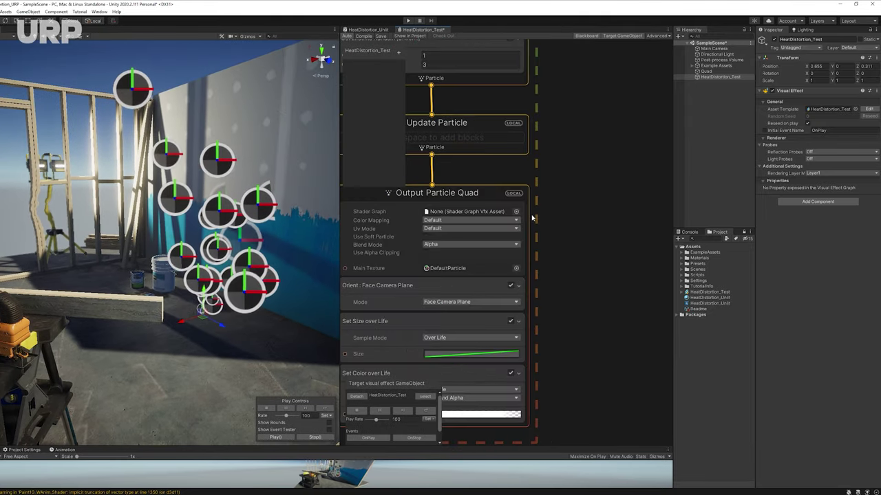
pyautogui.click(516, 212)
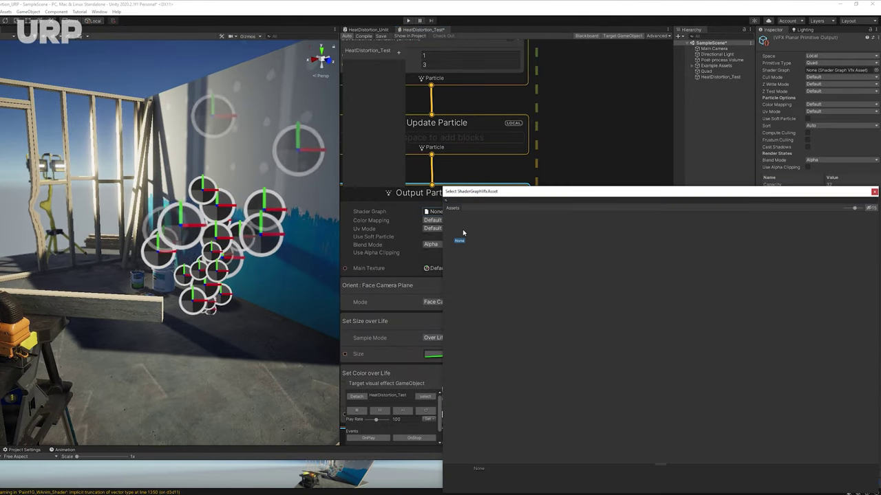
pyautogui.press('Escape')
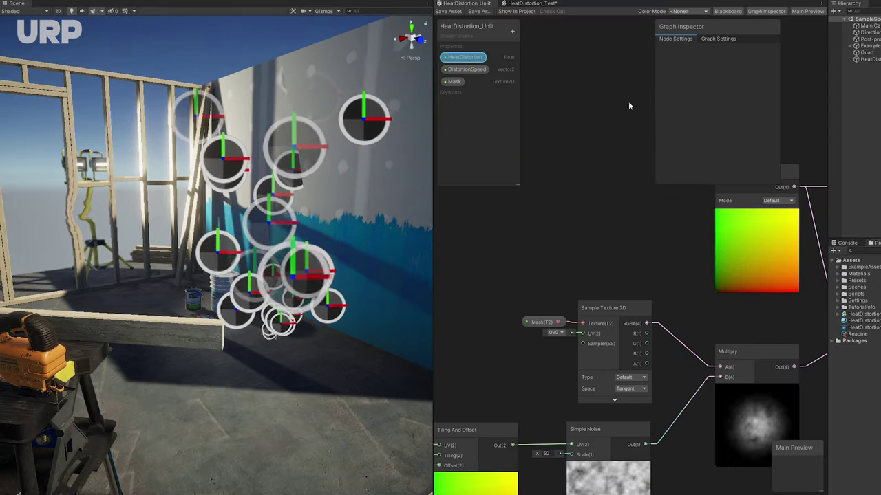
# Step: Add Visual Effect as an active target of the HeatDistortion_Unlit graph and save the asset
pyautogui.click(735, 39)
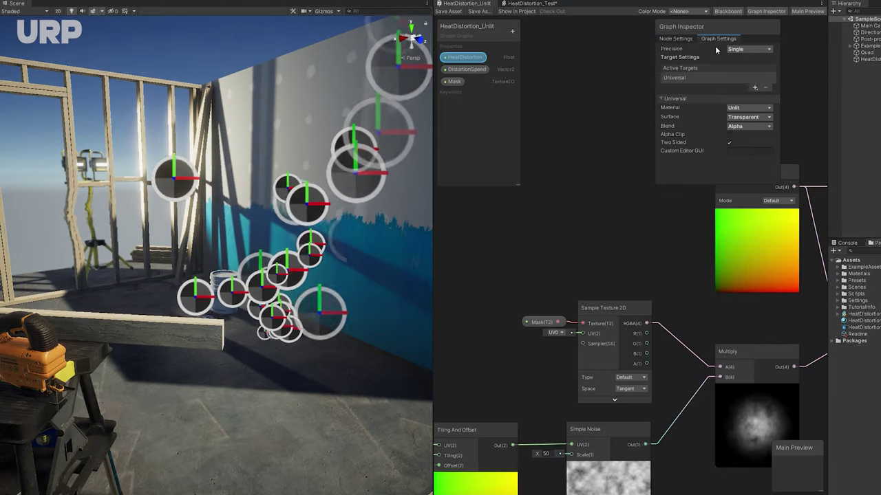
pyautogui.click(755, 86)
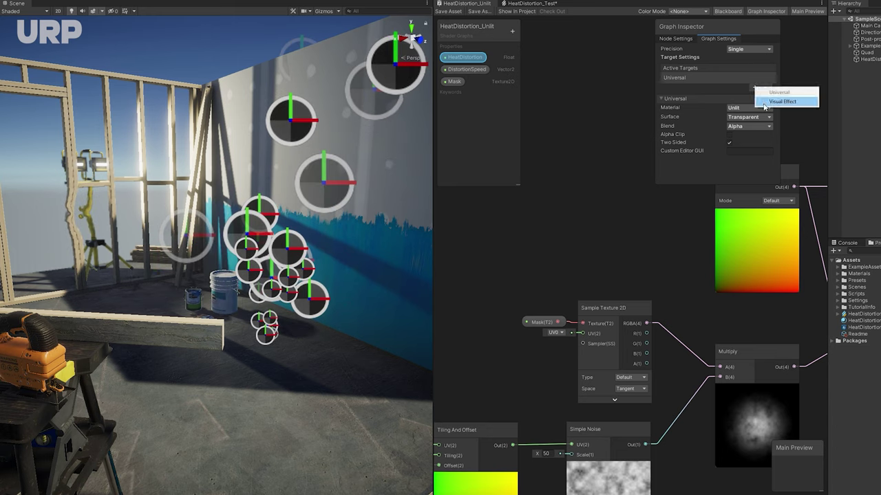
pyautogui.click(763, 101)
pyautogui.moveTo(684, 262); pyautogui.dragTo(456, 245, button='middle')
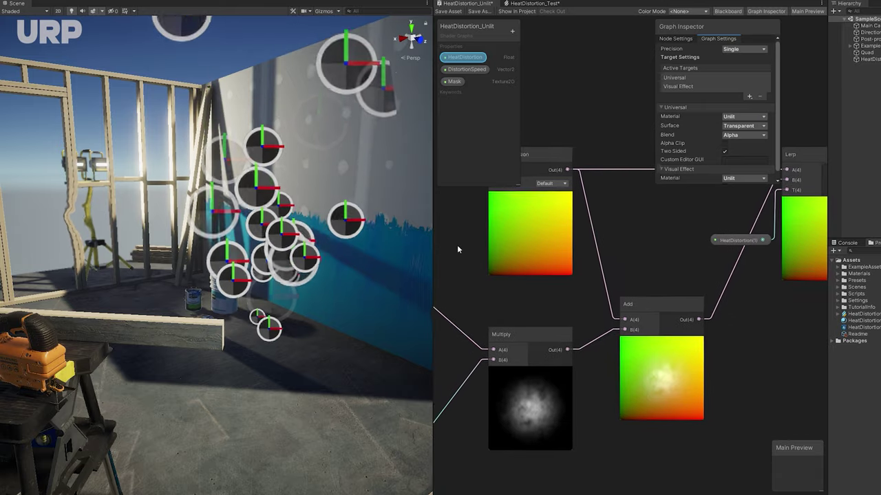
pyautogui.moveTo(666, 280); pyautogui.dragTo(596, 355, button='middle')
pyautogui.scroll(-2, 598, 307)
pyautogui.scroll(1, 652, 250)
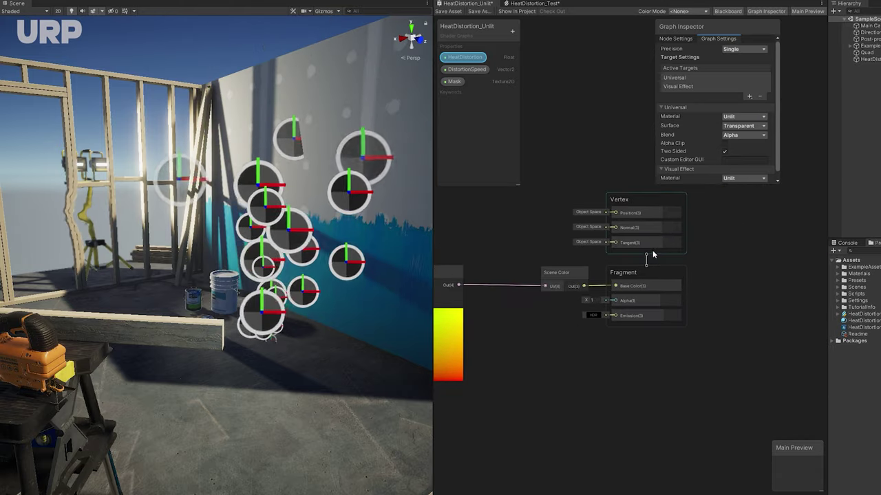
pyautogui.moveTo(522, 249); pyautogui.dragTo(590, 252, button='middle')
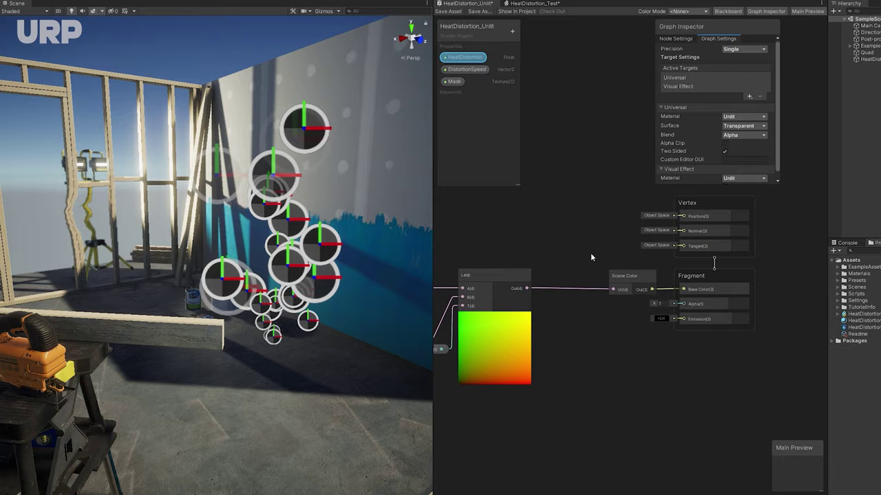
pyautogui.click(447, 11)
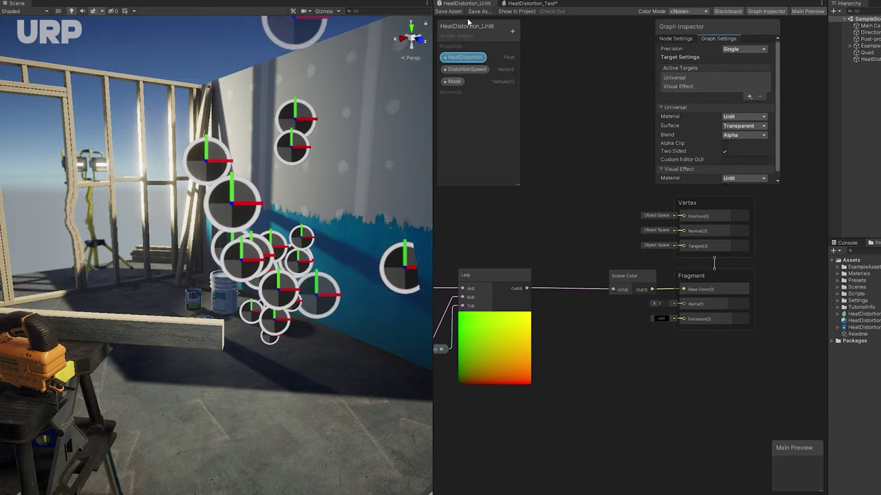
# Step: In the HeatDistortion_Test graph, assign HeatDistortion_Unlit as the Output Particle Quad's Shader Graph and set its Vector 1 value to 0.04
pyautogui.click(531, 3)
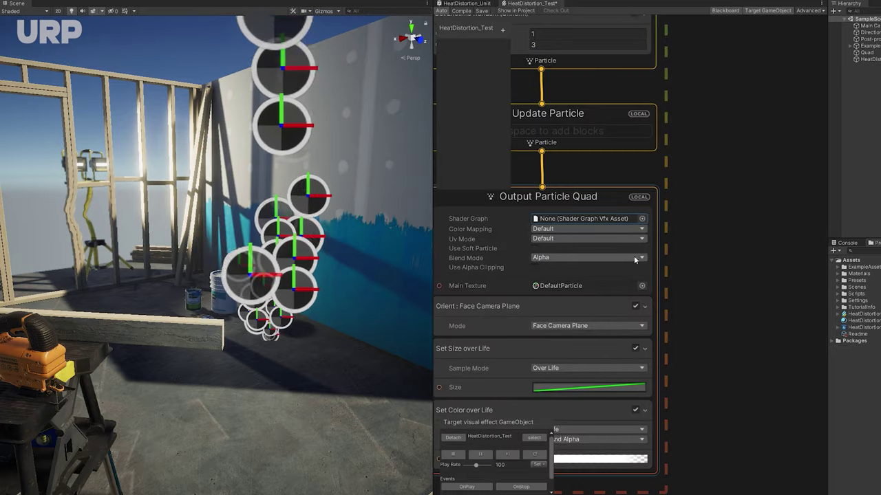
pyautogui.click(641, 218)
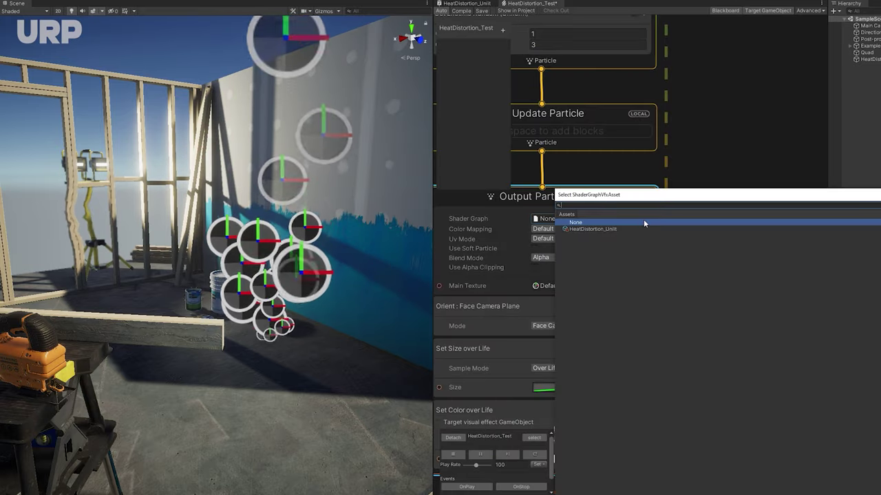
pyautogui.doubleClick(596, 232)
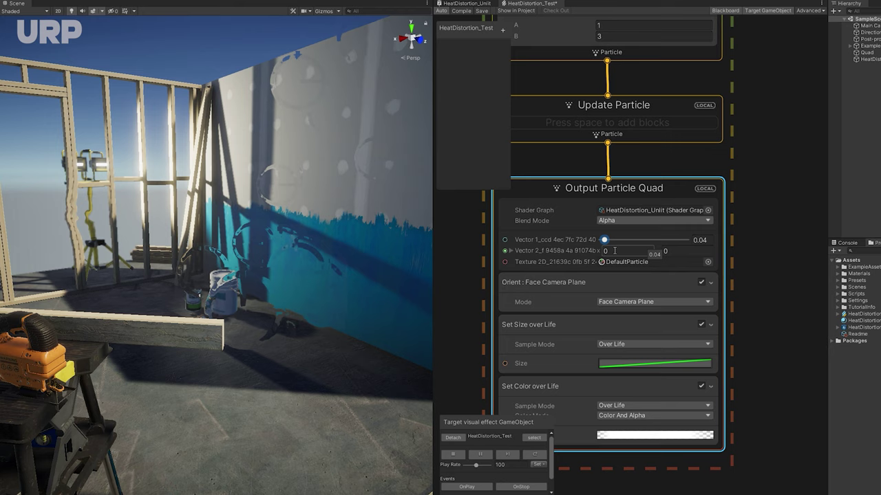
# Step: Set the Output Particle Quad's Texture 2D input to Default-Particle and inspect the distortion in the scene
pyautogui.click(707, 261)
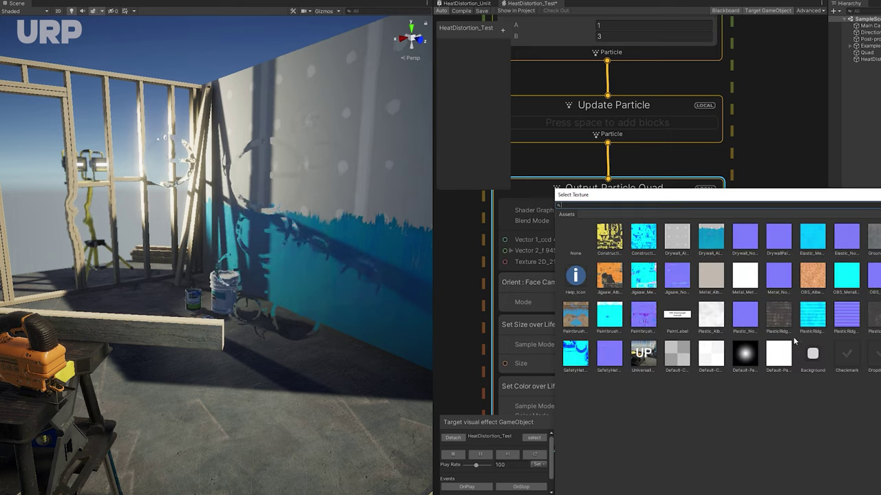
pyautogui.click(743, 354)
pyautogui.doubleClick(743, 355)
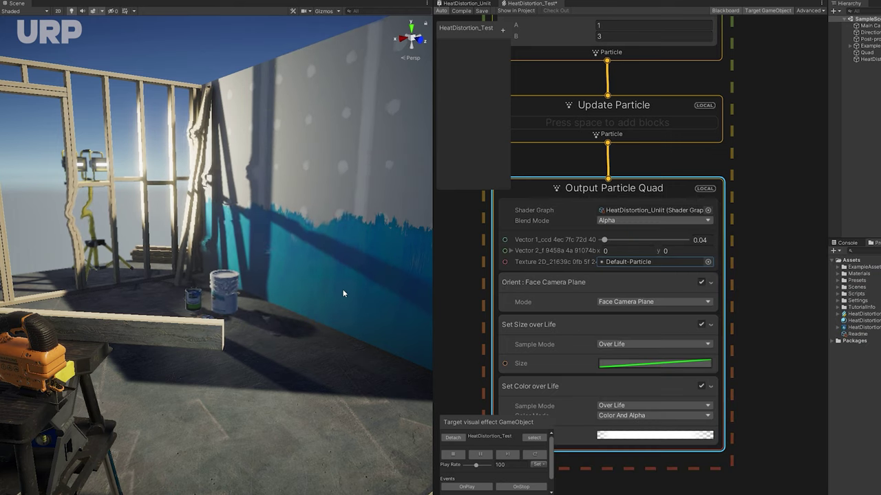
pyautogui.moveTo(320, 276); pyautogui.dragTo(326, 251, button='right')
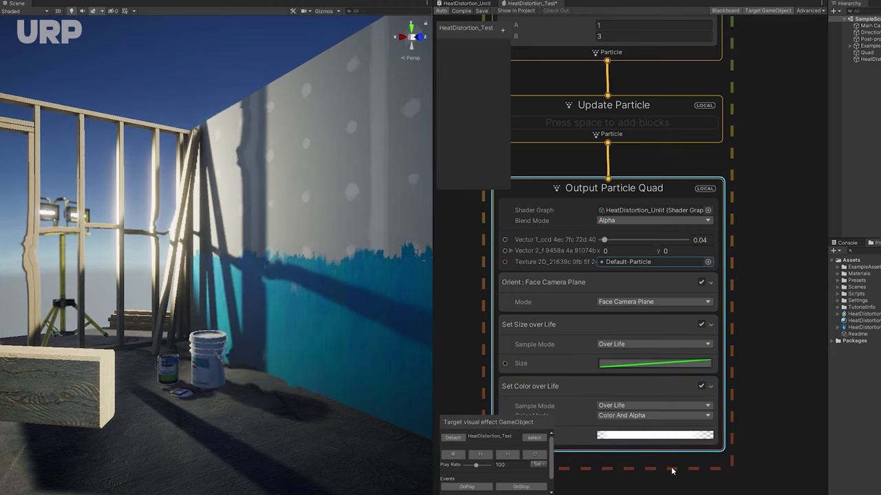
pyautogui.moveTo(672, 471); pyautogui.dragTo(719, 459, button='middle')
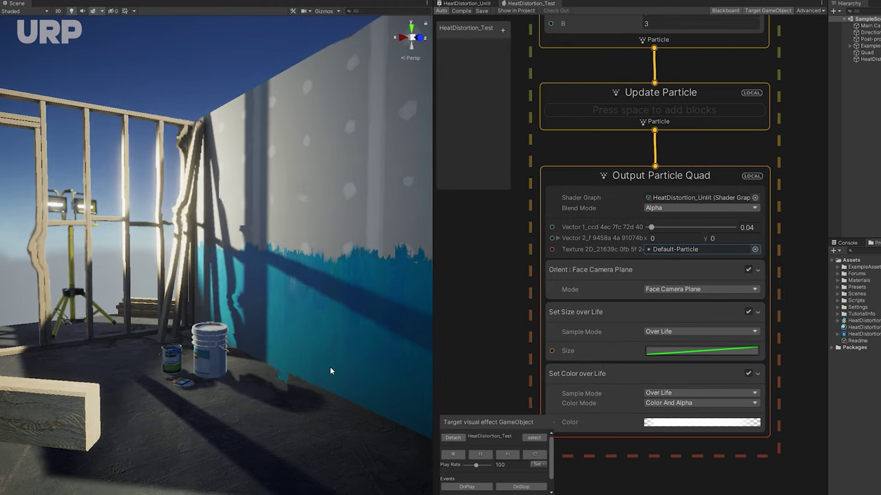
# Step: In the HeatDistortion_Unlit graph, connect the mask Sample Texture 2D's A output to the Fragment Alpha and save the asset
pyautogui.click(474, 4)
pyautogui.scroll(1, 715, 349)
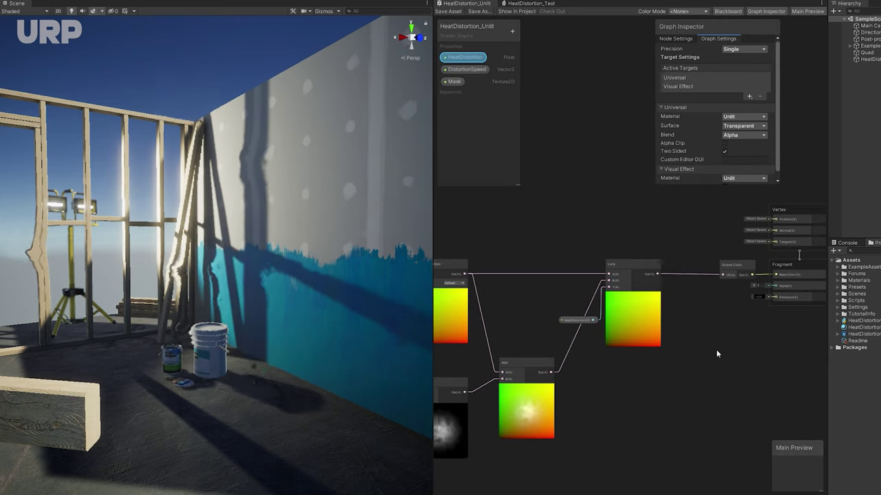
pyautogui.moveTo(609, 371); pyautogui.dragTo(722, 323, button='middle')
pyautogui.scroll(-1, 718, 350)
pyautogui.scroll(4, 541, 339)
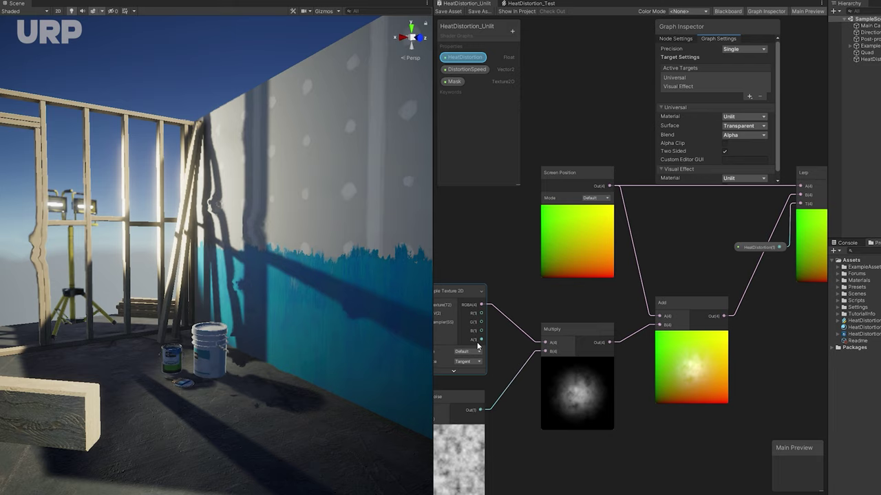
pyautogui.scroll(2, 534, 314)
pyautogui.moveTo(543, 330); pyautogui.dragTo(730, 270)
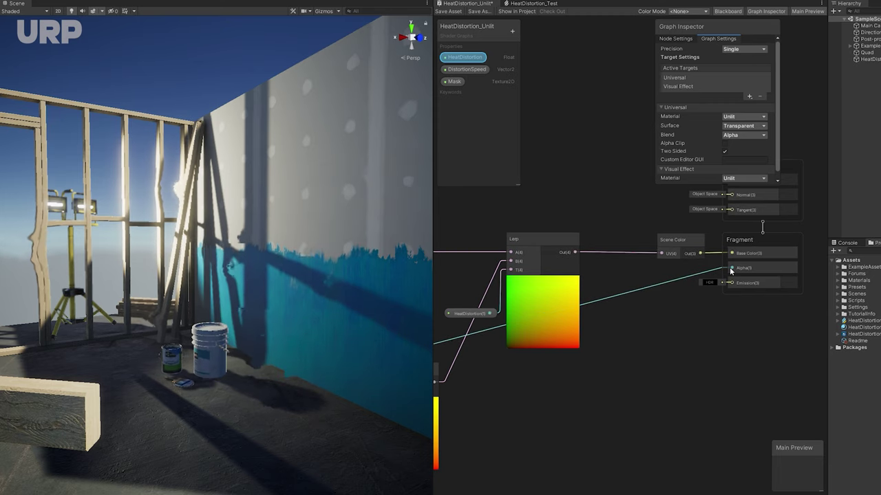
pyautogui.click(447, 11)
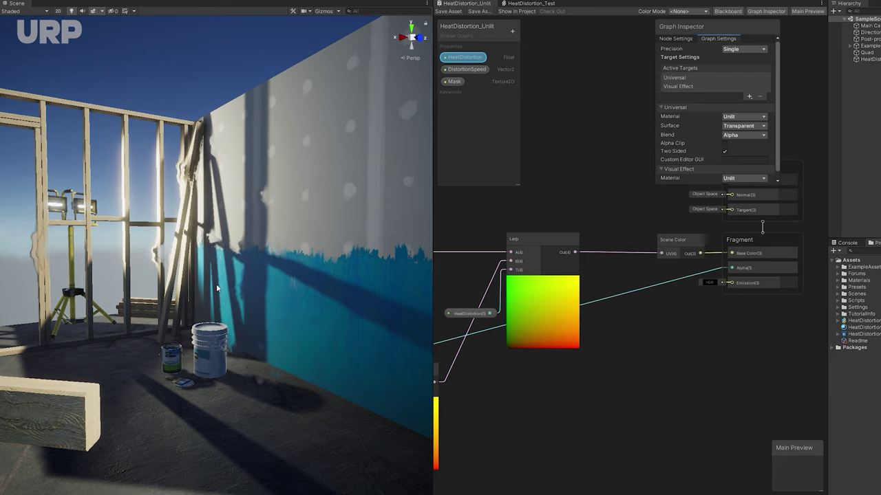
# Step: Move the Graph Inspector beside the blackboard and set the HeatDistortion property's reference to HeatDistortion_
pyautogui.click(524, 6)
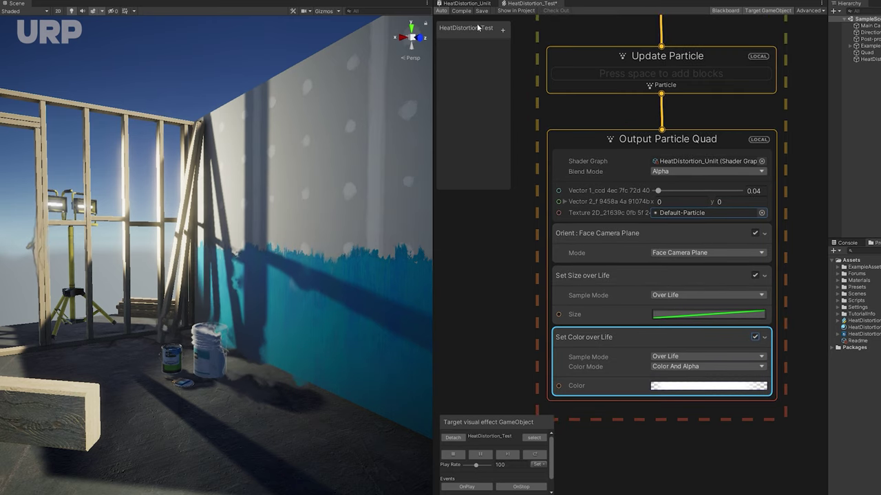
pyautogui.click(465, 3)
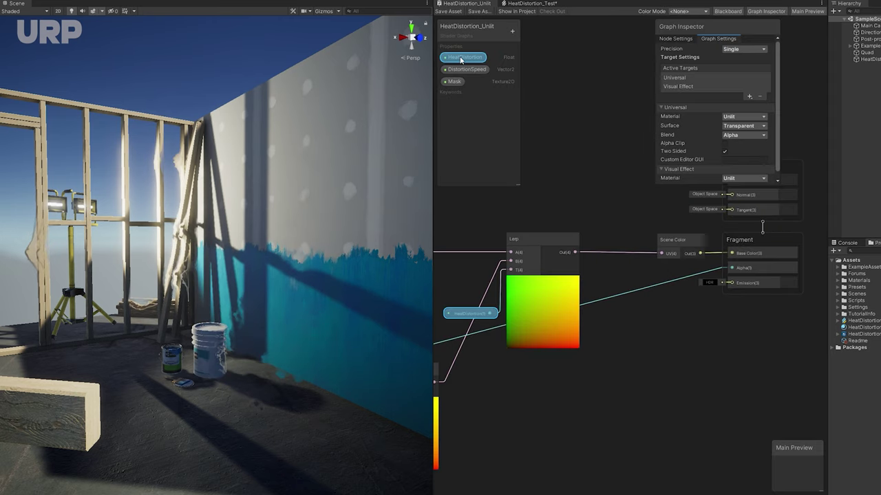
pyautogui.moveTo(696, 23); pyautogui.dragTo(566, 23)
pyautogui.click(482, 59)
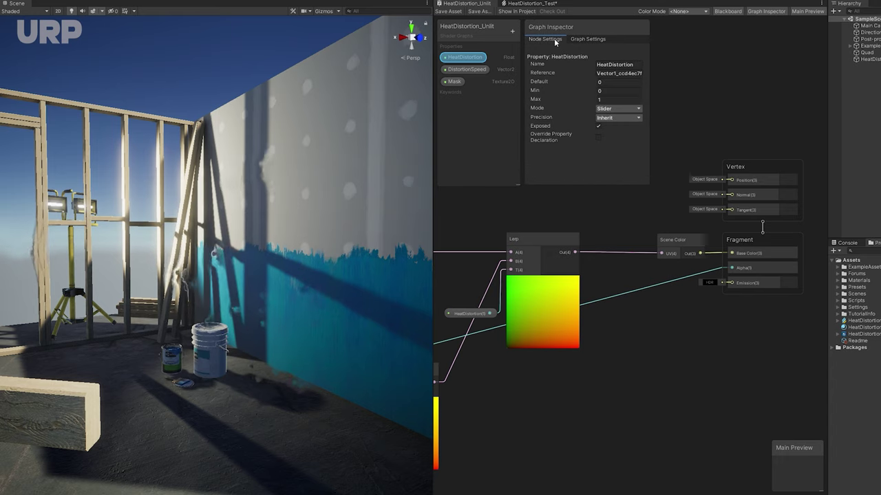
pyautogui.click(613, 73)
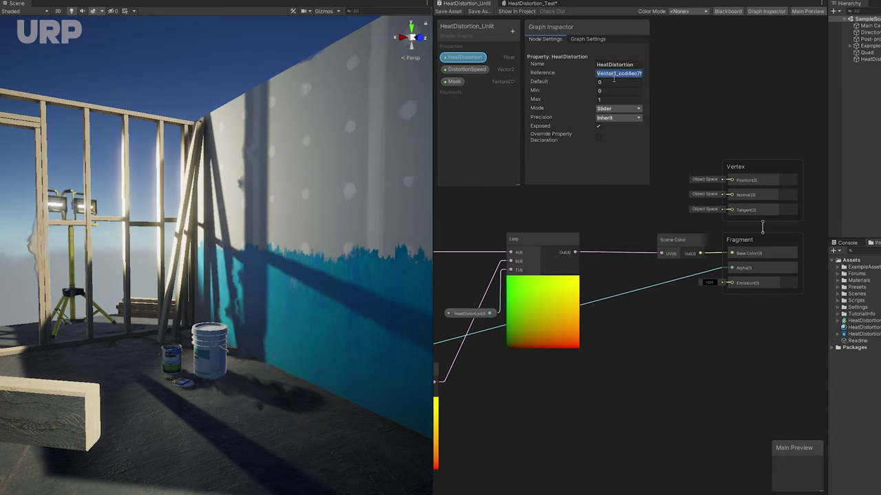
pyautogui.write('_')
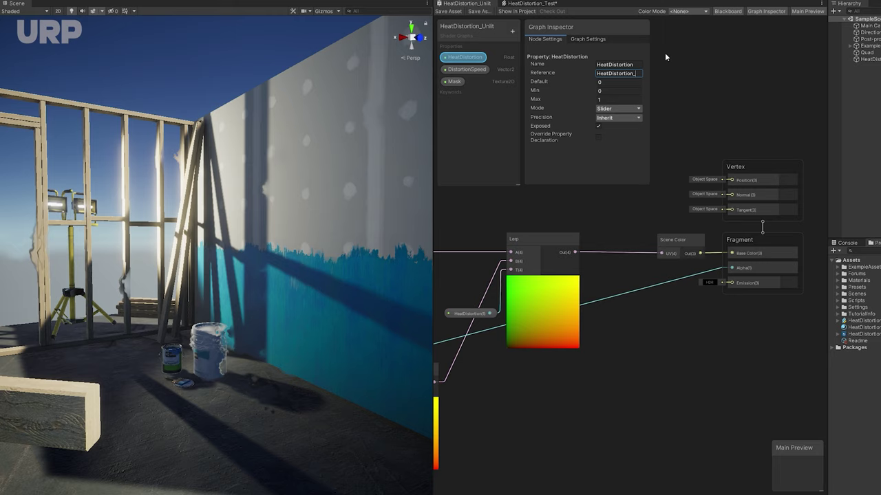
# Step: Set the DistortionSpeed reference to DistortionSpeed_ and the Mask reference to Mask_, and save the shader graph
pyautogui.click(480, 69)
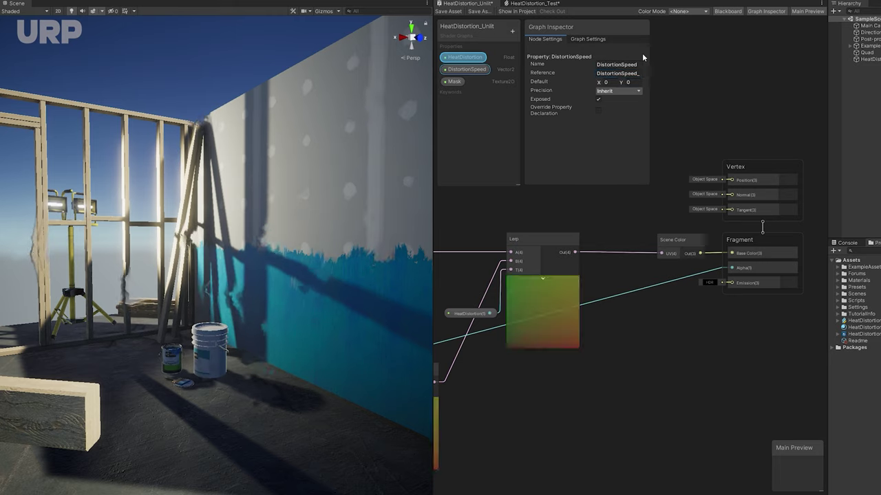
pyautogui.click(454, 81)
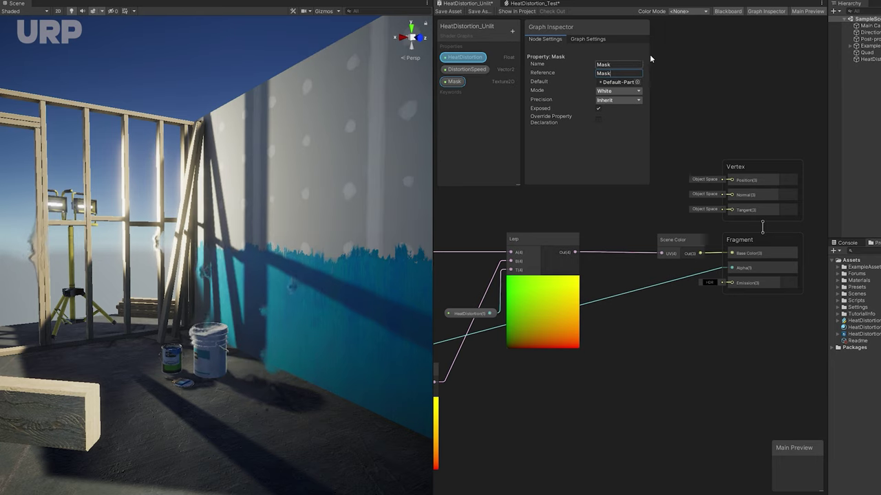
pyautogui.press('Return')
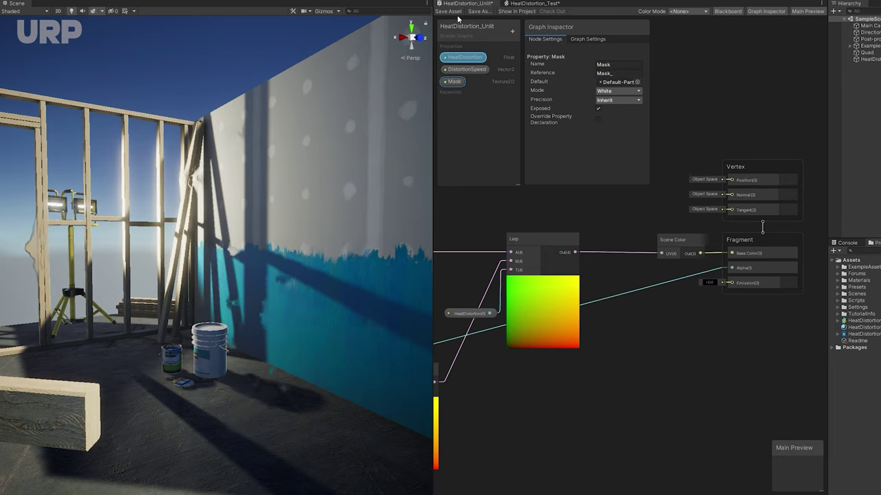
# Step: Add an Age Over Lifetime operator beside the Output Particle Quad in the HeatDistortion_Test graph
pyautogui.click(531, 4)
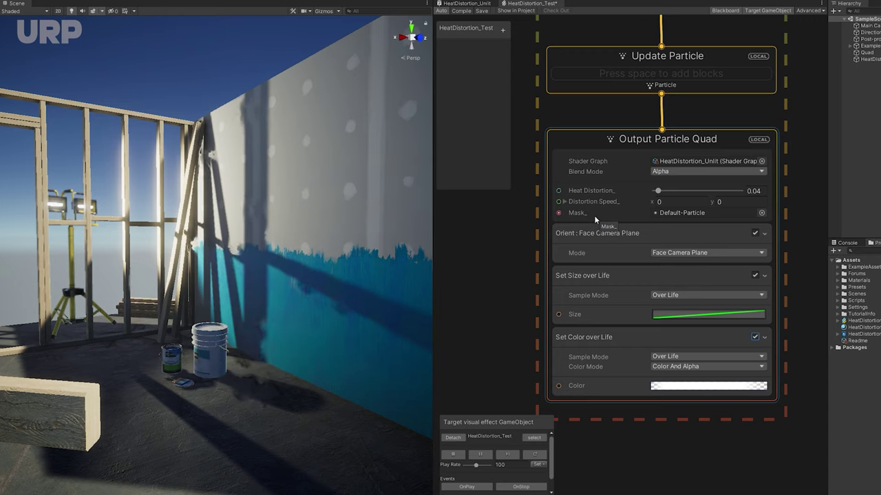
pyautogui.moveTo(501, 225); pyautogui.dragTo(678, 228, button='middle')
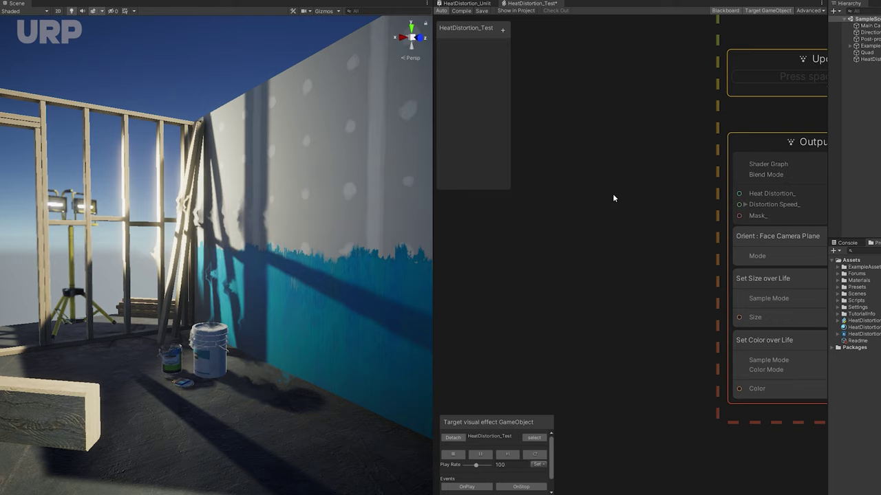
pyautogui.press('space')
pyautogui.write('age')
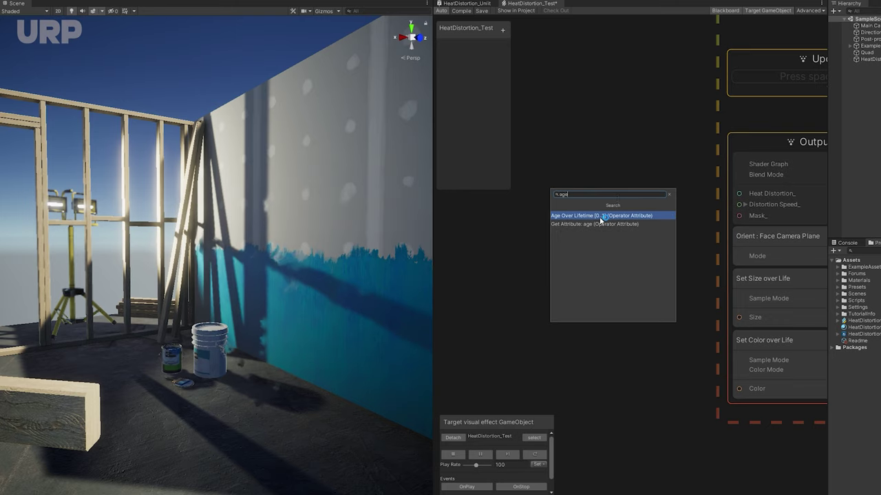
pyautogui.click(601, 216)
pyautogui.moveTo(645, 218); pyautogui.dragTo(554, 193)
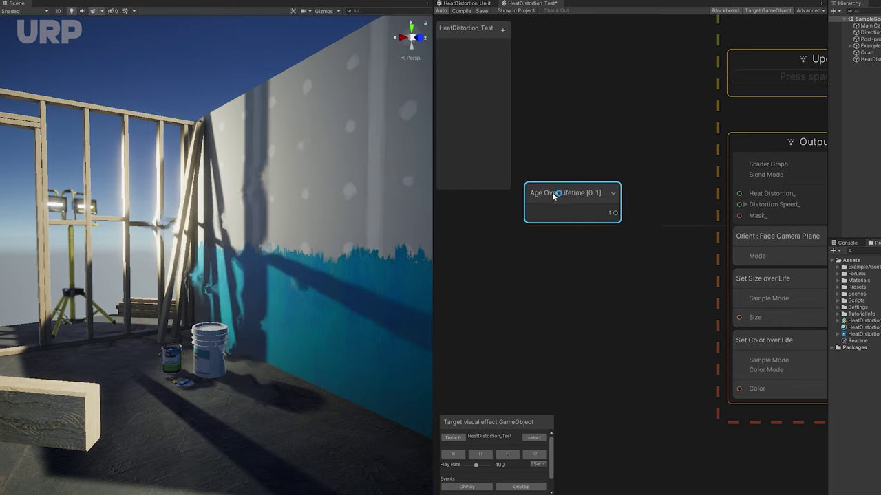
# Step: Add a Sample Curve operator and connect the Age Over Lifetime output to its Time input
pyautogui.press('space')
pyautogui.write('sample')
pyautogui.press('Down')
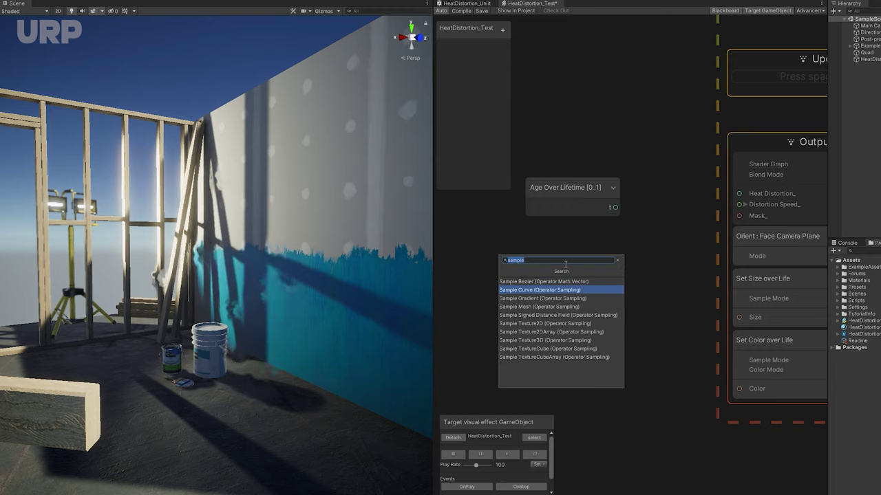
pyautogui.press('Return')
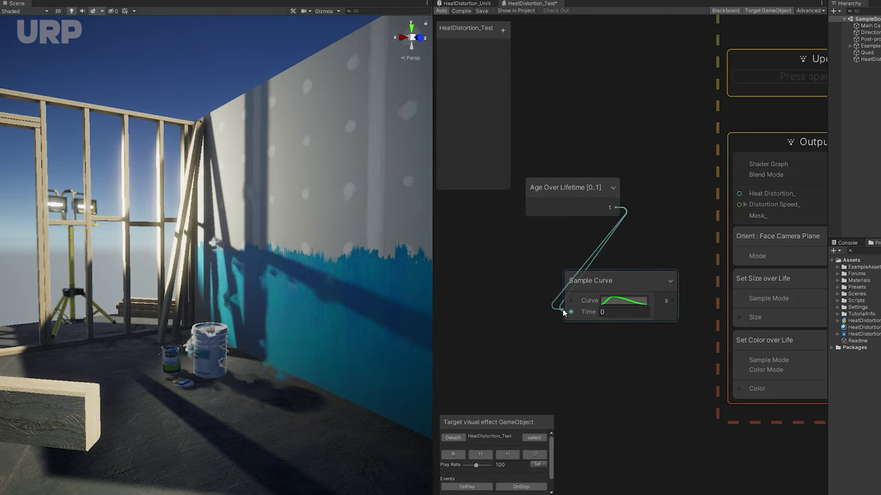
pyautogui.moveTo(575, 214); pyautogui.dragTo(516, 317)
# Step: Shape the Sample Curve as a quick rise and gradual fall, and connect its output to Heat Distortion_
pyautogui.click(624, 301)
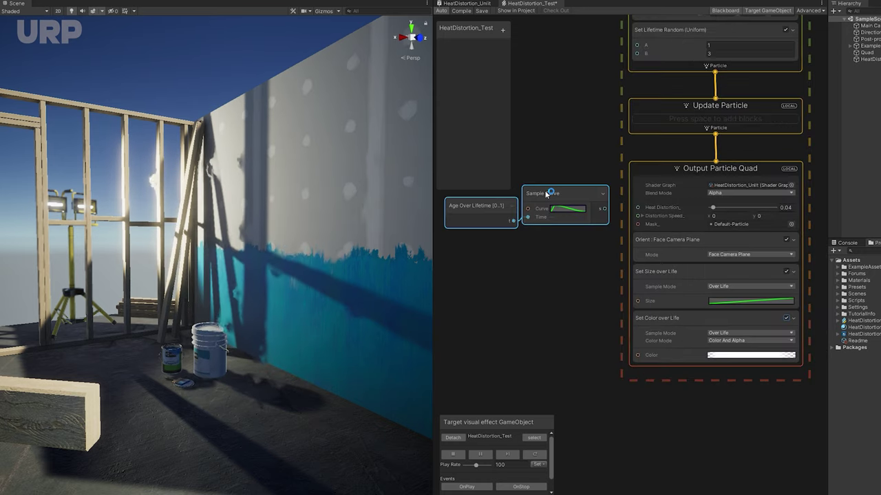
pyautogui.scroll(3, 617, 202)
pyautogui.moveTo(595, 212); pyautogui.dragTo(647, 216)
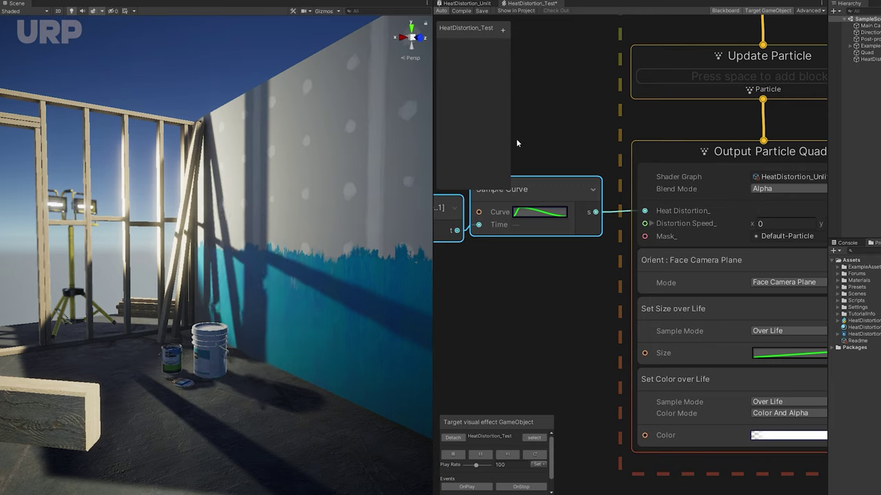
# Step: Delete the Set Color over Life block from the Output Particle Quad
pyautogui.scroll(-2, 489, 287)
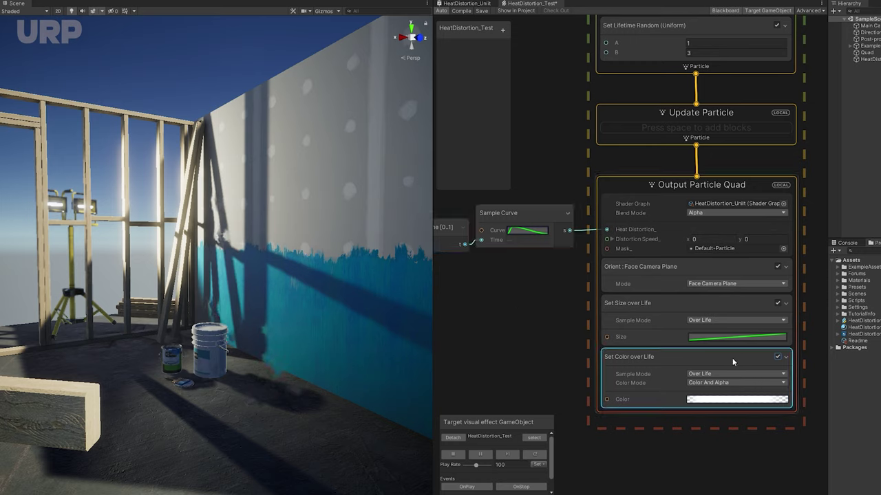
pyautogui.press('Delete')
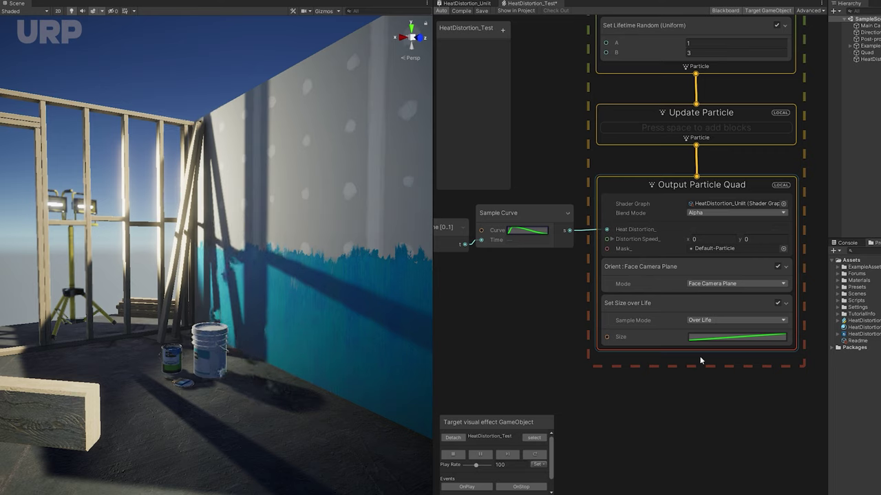
# Step: Add a Set Size block below Set Size over Life in the Output Particle Quad, with a size of 1
pyautogui.click(674, 326)
pyautogui.press('space')
pyautogui.write('set size')
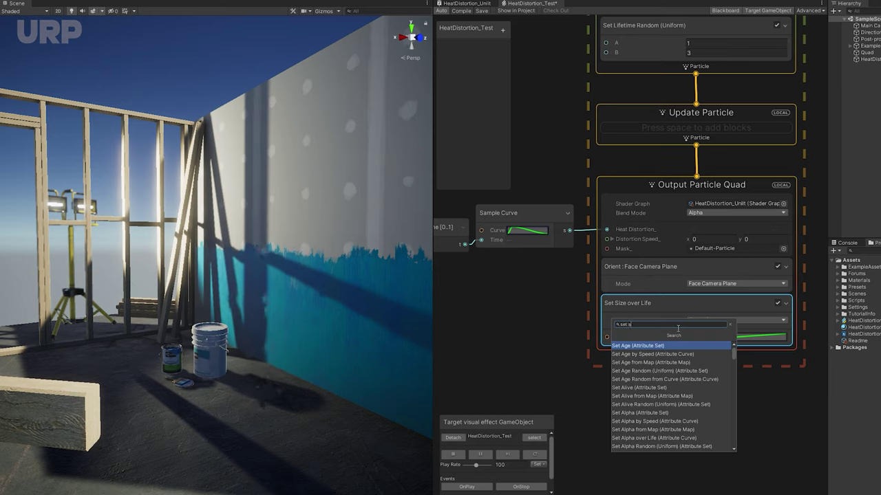
pyautogui.press('Return')
pyautogui.click(708, 375)
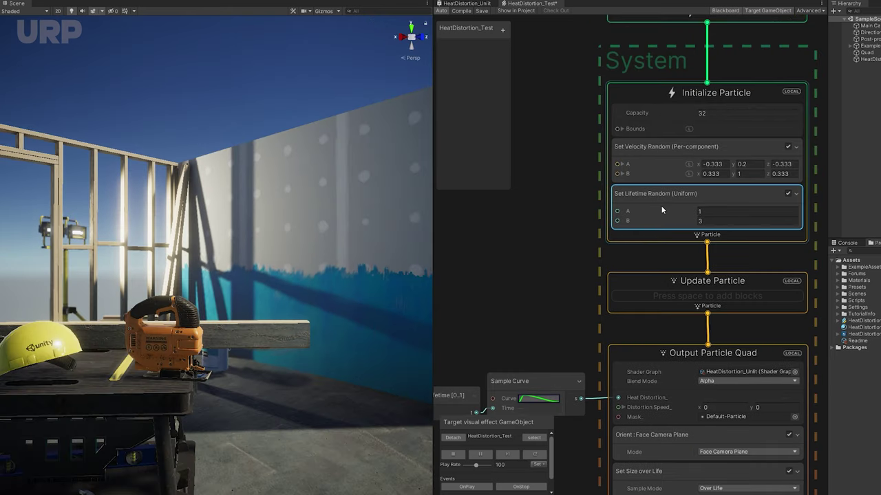
# Step: Add a Set Angle block below Set Lifetime Random in the Initialize Particle context
pyautogui.press('space')
pyautogui.write('se')
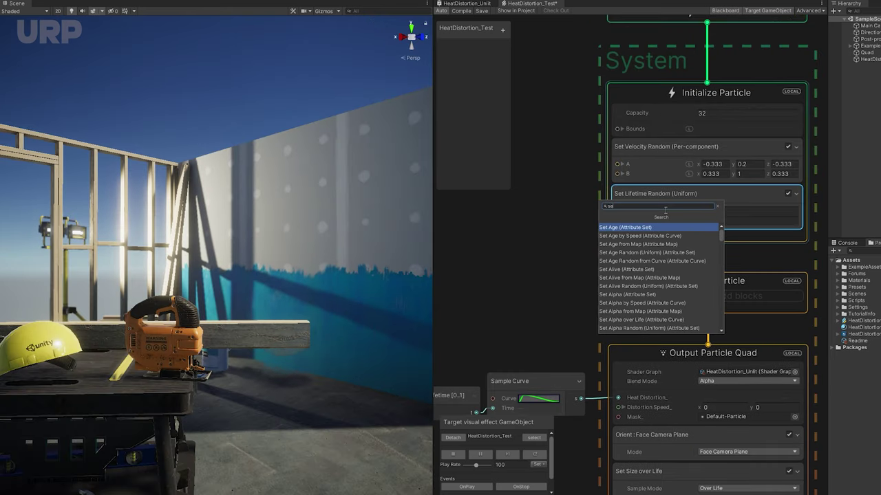
pyautogui.write('t angle')
pyautogui.press('Return')
# Step: Limit the Set Angle block to the Z channel and make it Uniform random, with A 360 and B -360
pyautogui.click(731, 256)
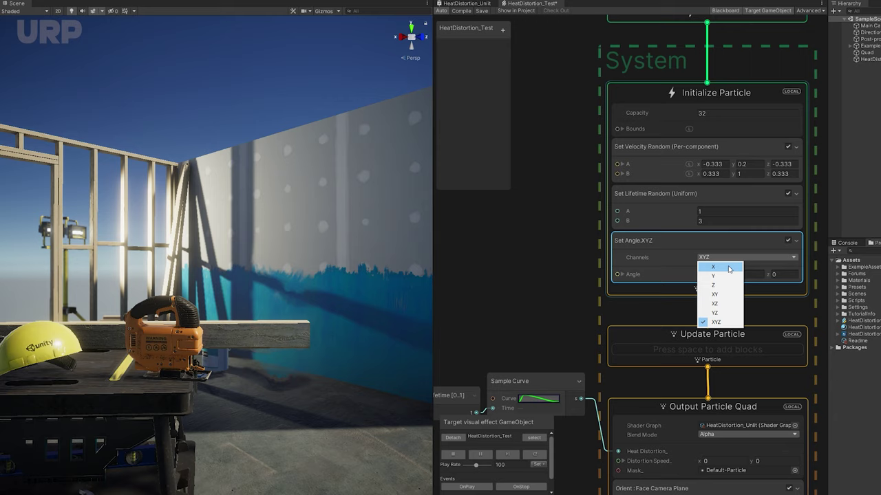
pyautogui.click(721, 286)
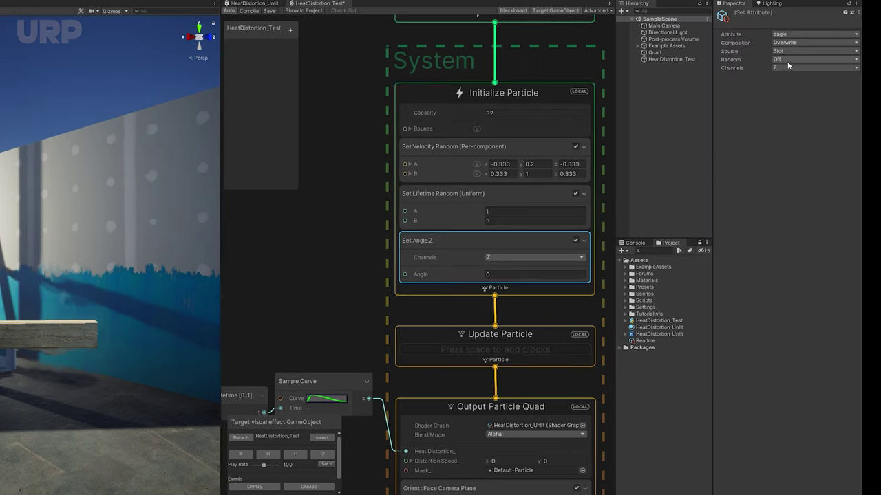
pyautogui.click(788, 59)
pyautogui.click(791, 89)
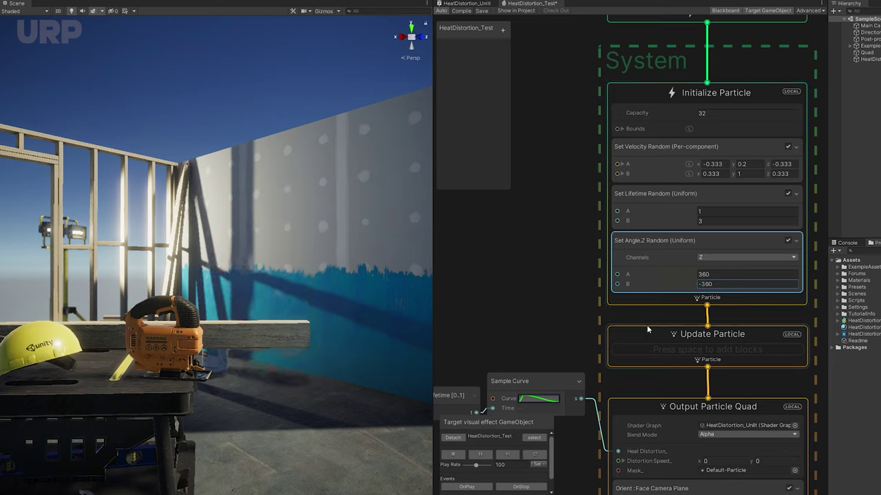
# Step: Add a Multiply Angle block to the Update Particle context with an angle of X 0, Y 0, Z 1
pyautogui.press('space')
pyautogui.write('mult')
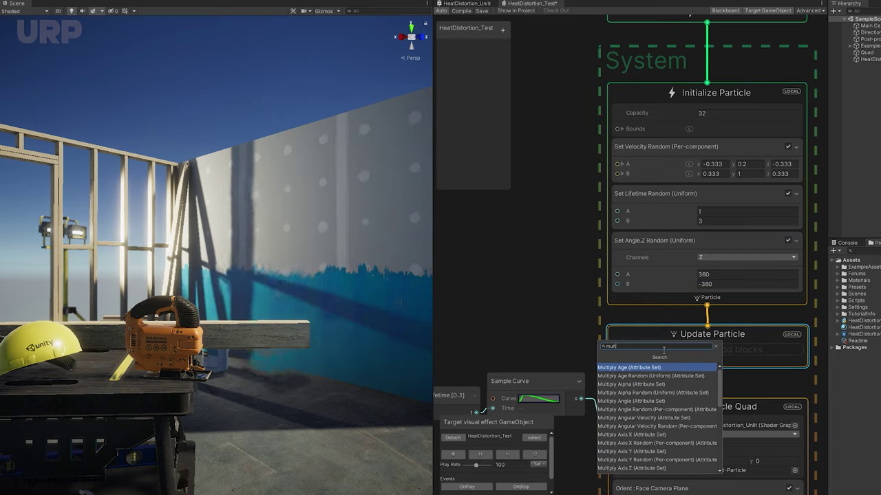
pyautogui.press('Return')
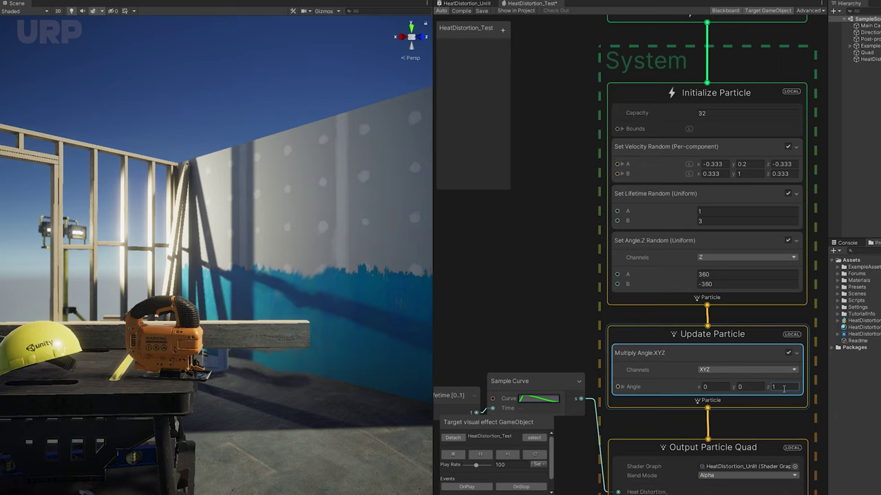
# Step: Set the Y value of Distortion Speed_ in the Output Particle Quad to 0.1, and raise it to 0.2
pyautogui.moveTo(386, 283)
pyautogui.mouseDown(button='right')
pyautogui.moveTo(350, 297)
pyautogui.moveTo(284, 282)
pyautogui.moveTo(300, 288)
pyautogui.moveTo(316, 259)
pyautogui.moveTo(278, 283)
pyautogui.moveTo(354, 298)
pyautogui.moveTo(276, 285)
pyautogui.mouseUp(button='right')
pyautogui.press('s')
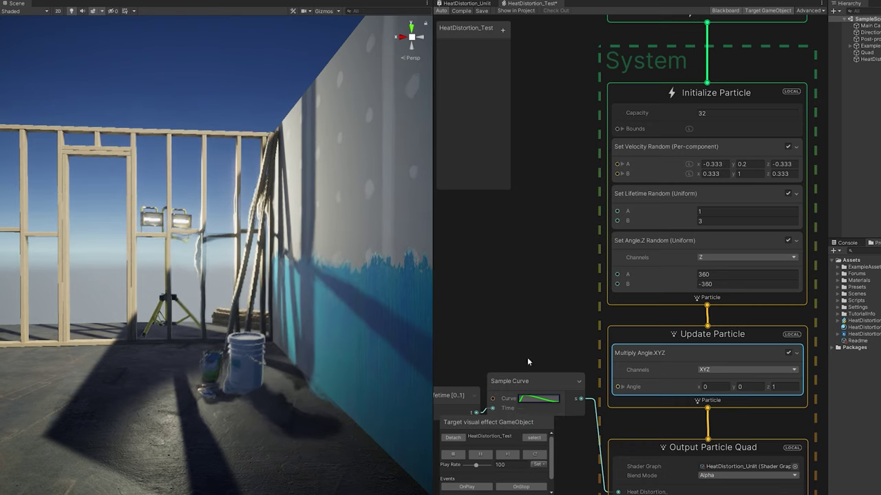
pyautogui.moveTo(600, 344); pyautogui.dragTo(628, 105, button='middle')
pyautogui.moveTo(577, 241); pyautogui.dragTo(591, 268, button='middle')
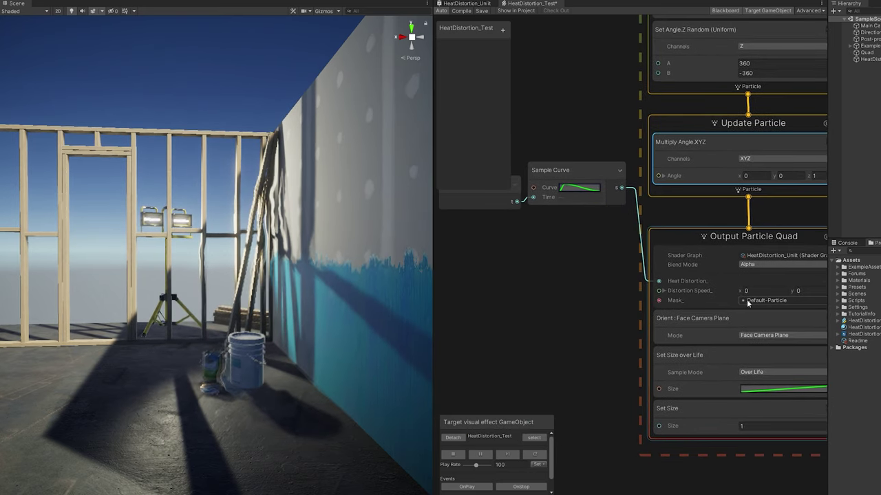
pyautogui.click(764, 294)
pyautogui.click(802, 291)
pyautogui.write('0.1')
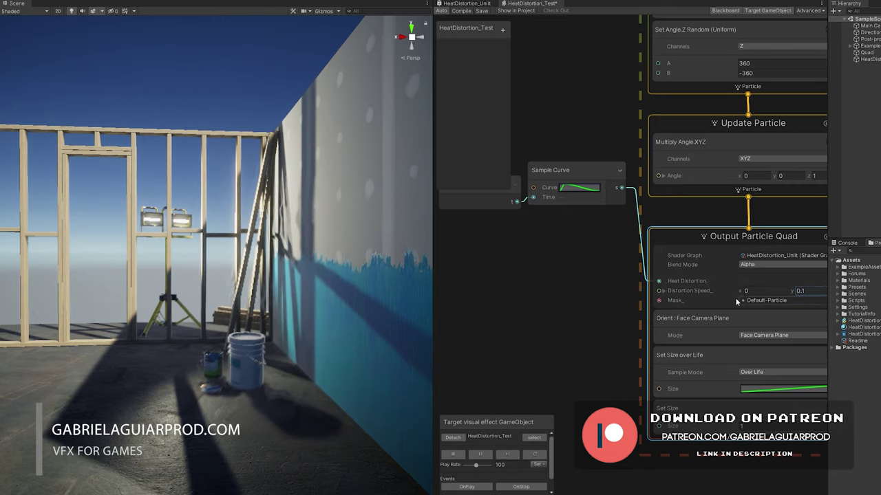
pyautogui.moveTo(657, 303); pyautogui.dragTo(454, 300, button='middle')
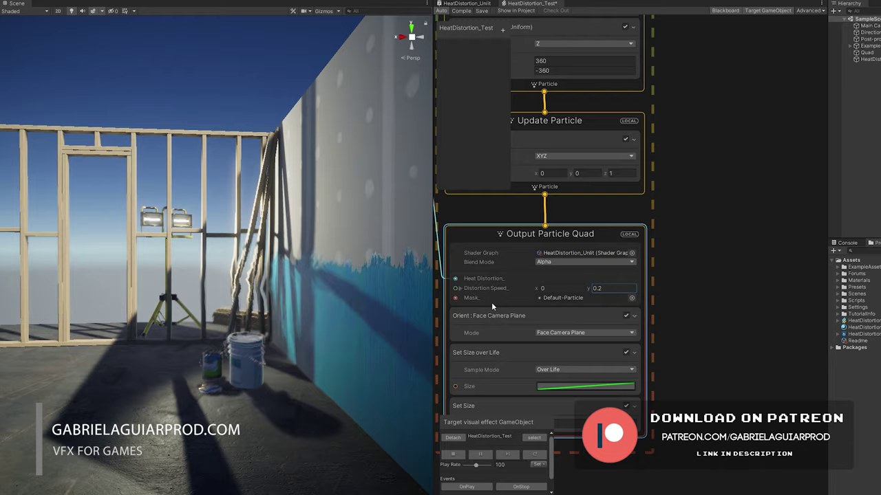